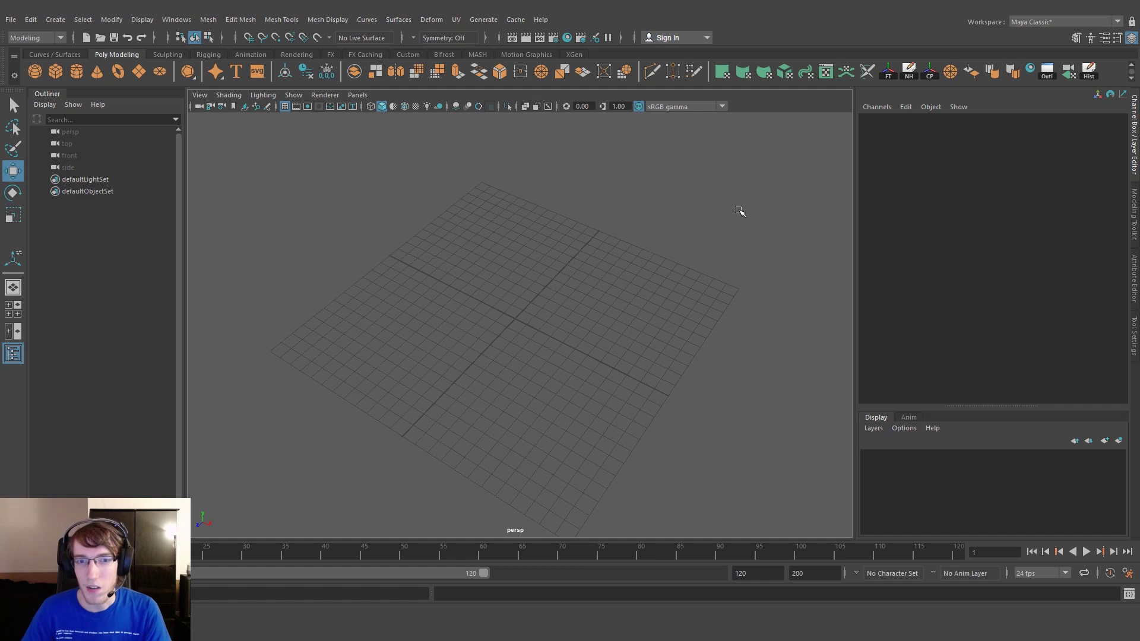
mouse_move(740, 212)
alt+mouse_down()
mouse_move(731, 204)
mouse_move(756, 212)
mouse_move(744, 211)
alt+mouse_up()
alt+middle_drag(744, 212, 731, 213)
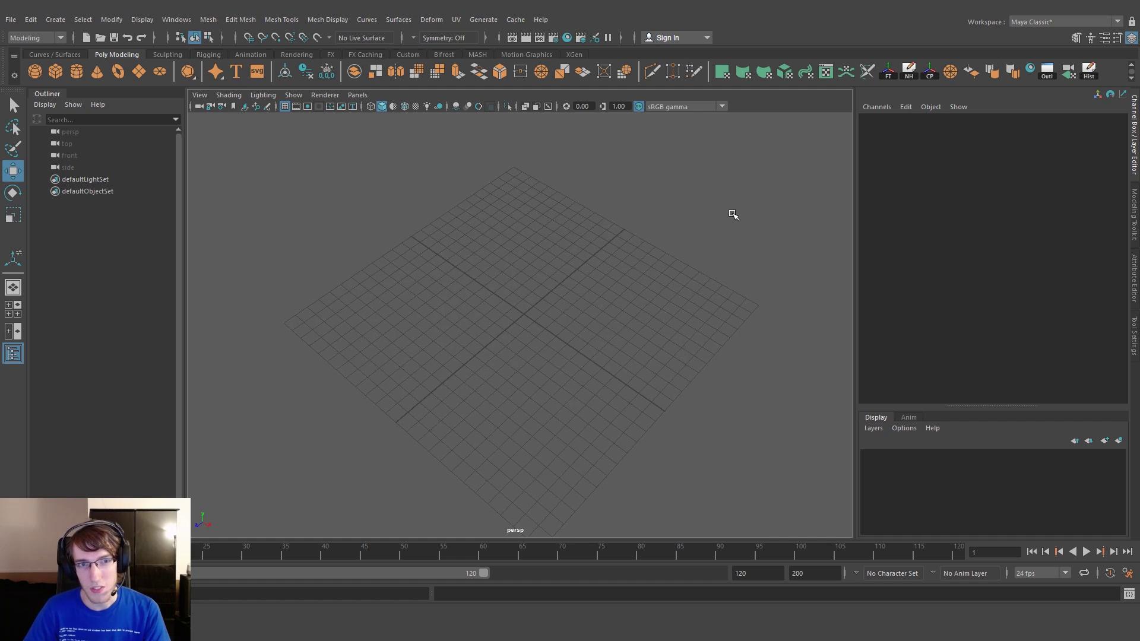
alt+drag(587, 215, 675, 220)
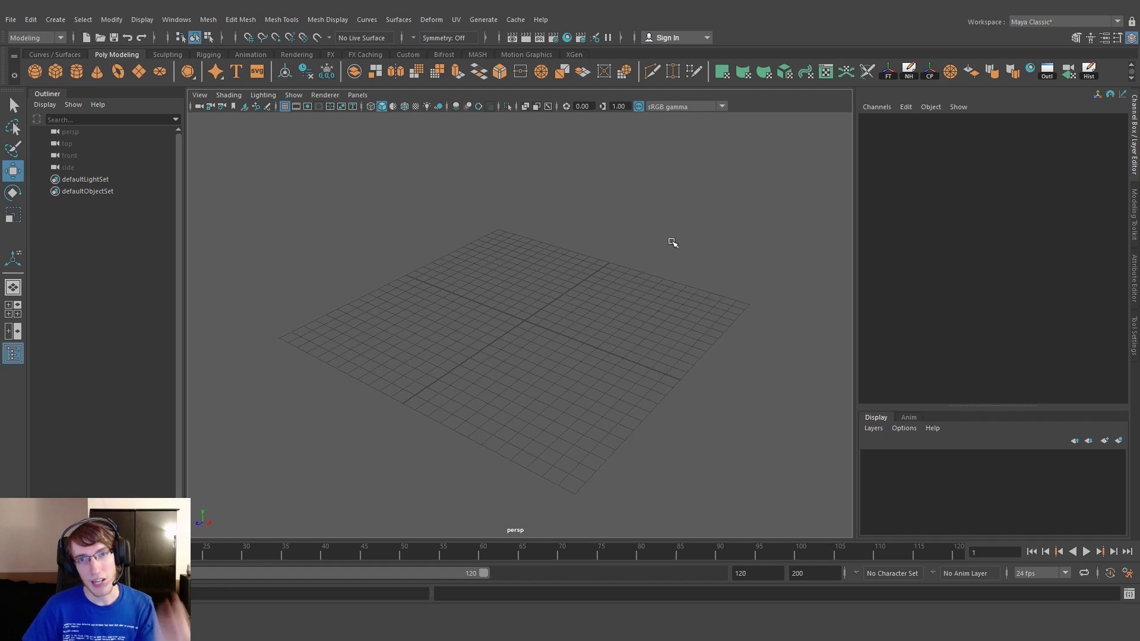
alt+drag(672, 238, 643, 207)
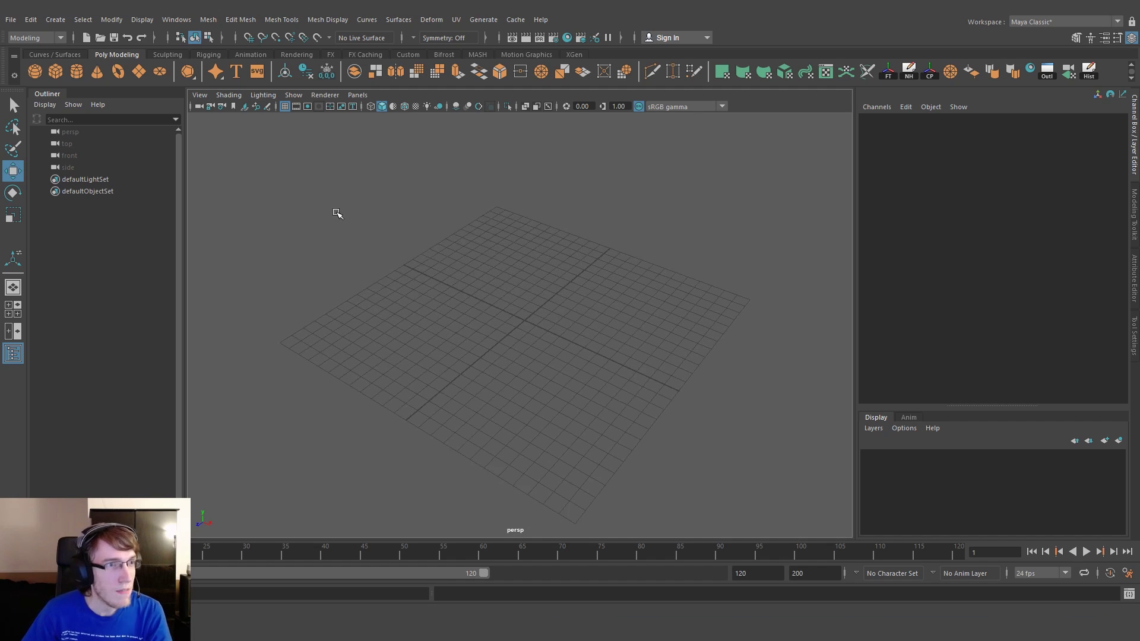
- Create a polygon plane at the origin and set its Subdivisions Width and Subdivisions Height to 4
click(140, 72)
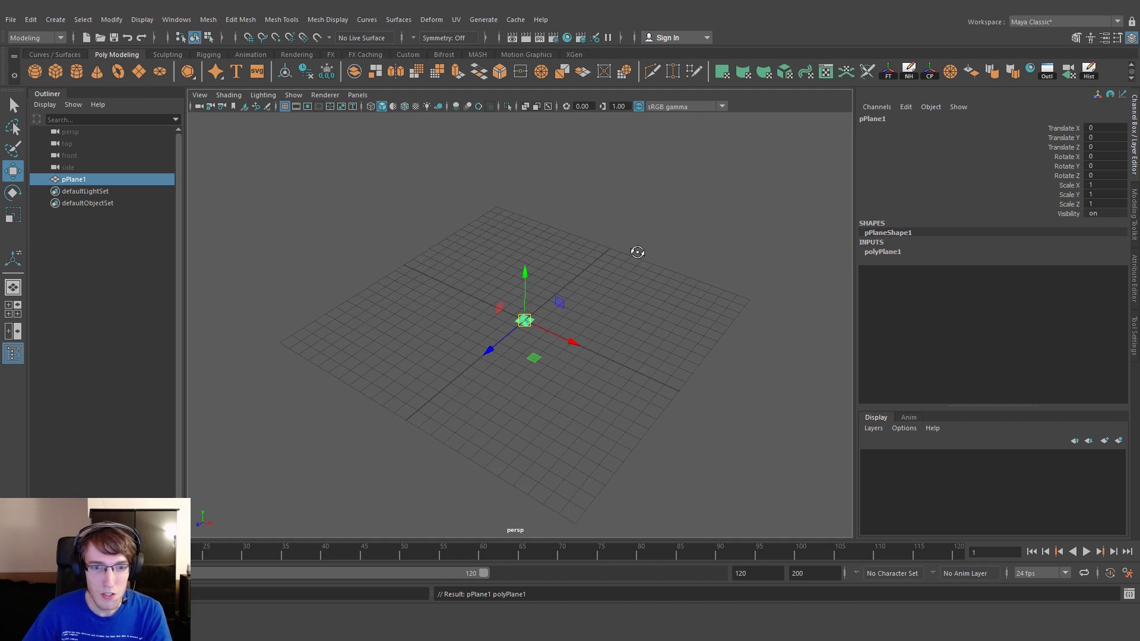
scroll(576, 289, up, 3)
scroll(579, 290, up, 5)
scroll(579, 290, down, 1)
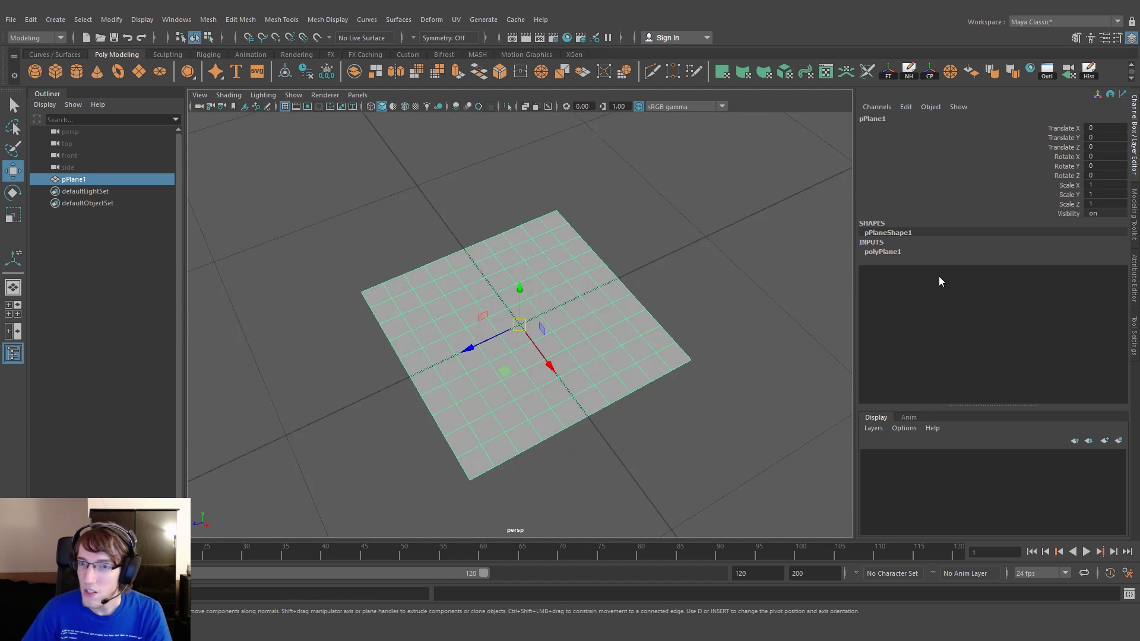
click(934, 254)
alt+drag(585, 278, 590, 301)
drag(1110, 278, 1108, 288)
text(4)
key(Return)
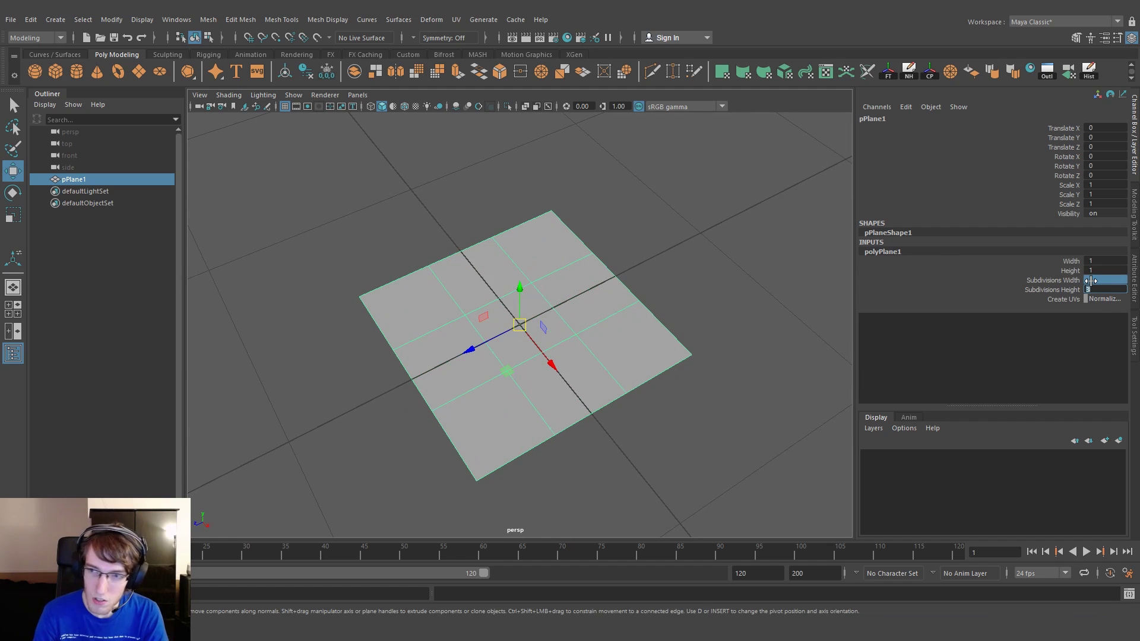
text(4)
key(Return)
click(594, 215)
click(628, 309)
alt+drag(678, 327, 674, 317)
scroll(640, 278, down, 2)
scroll(641, 278, down, 2)
mouse_move(640, 278)
alt+mouse_down()
mouse_move(636, 309)
mouse_move(641, 262)
alt+mouse_up()
click(640, 264)
click(591, 315)
scroll(592, 317, up, 3)
alt+drag(595, 323, 612, 298)
alt+drag(718, 311, 716, 326)
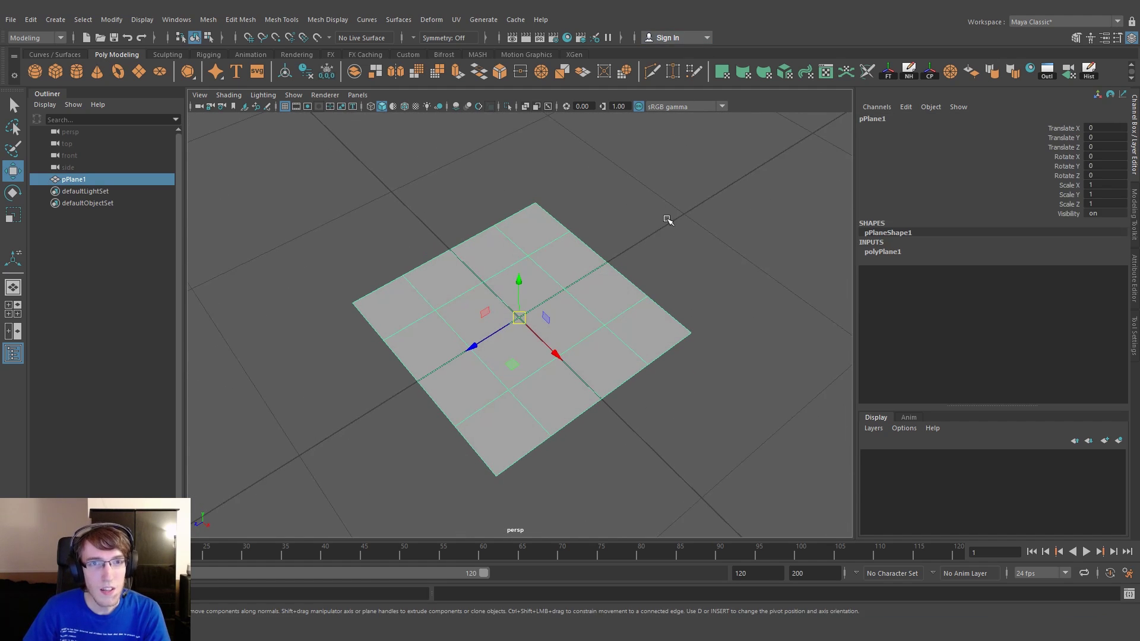
alt+drag(668, 220, 584, 277)
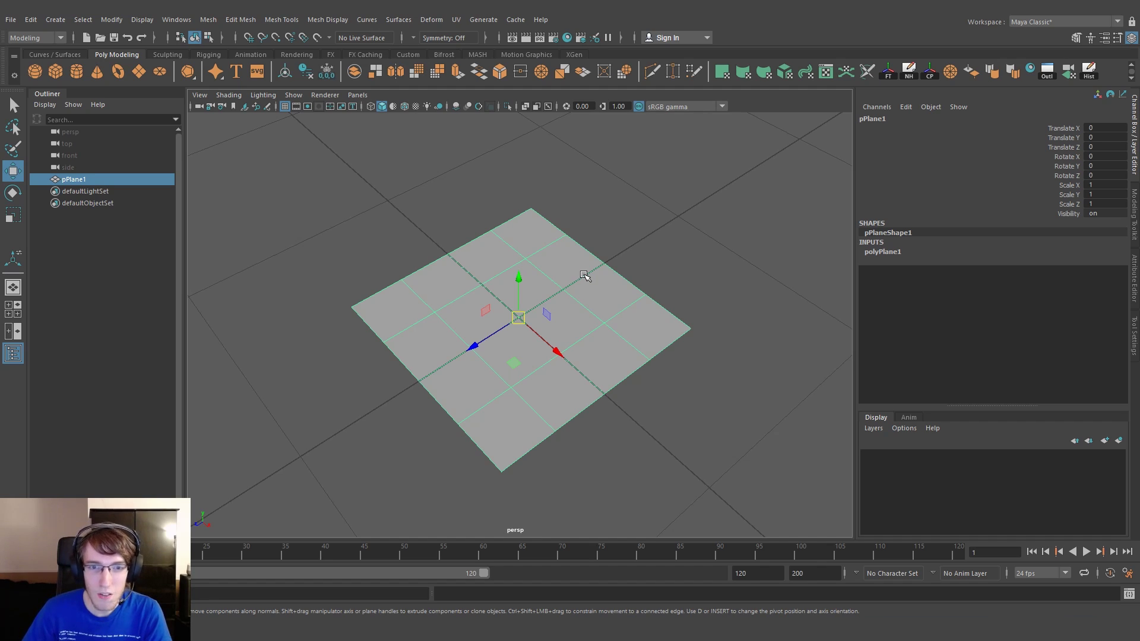
alt+drag(585, 275, 587, 275)
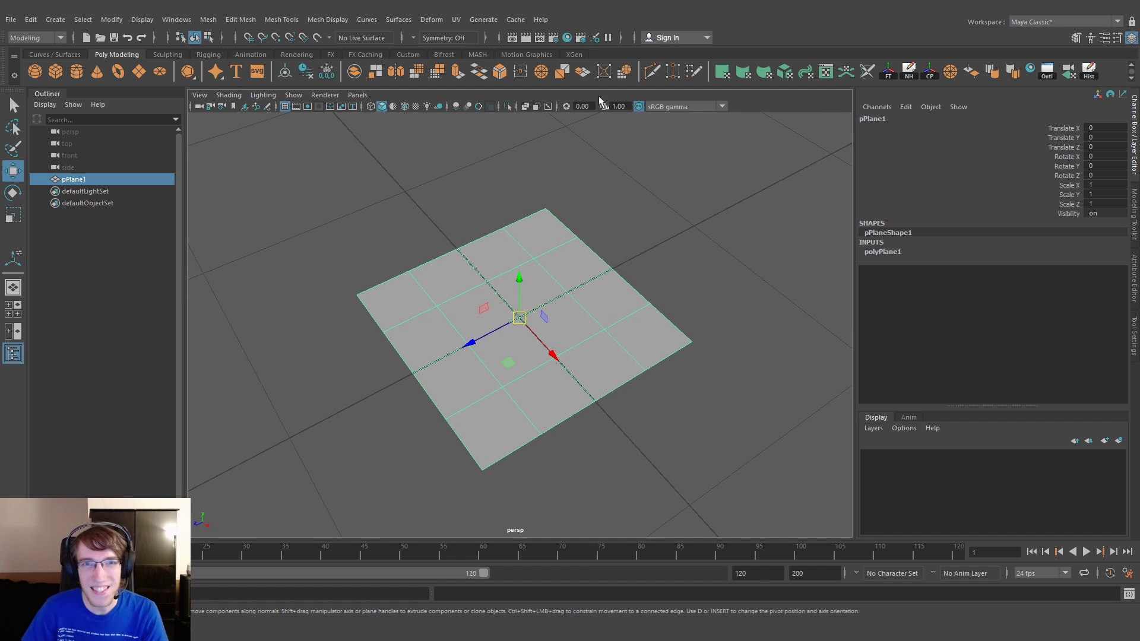
- Slice the whole plane with four Multi-Cut lines at different angles that pass through or near its centre
click(652, 72)
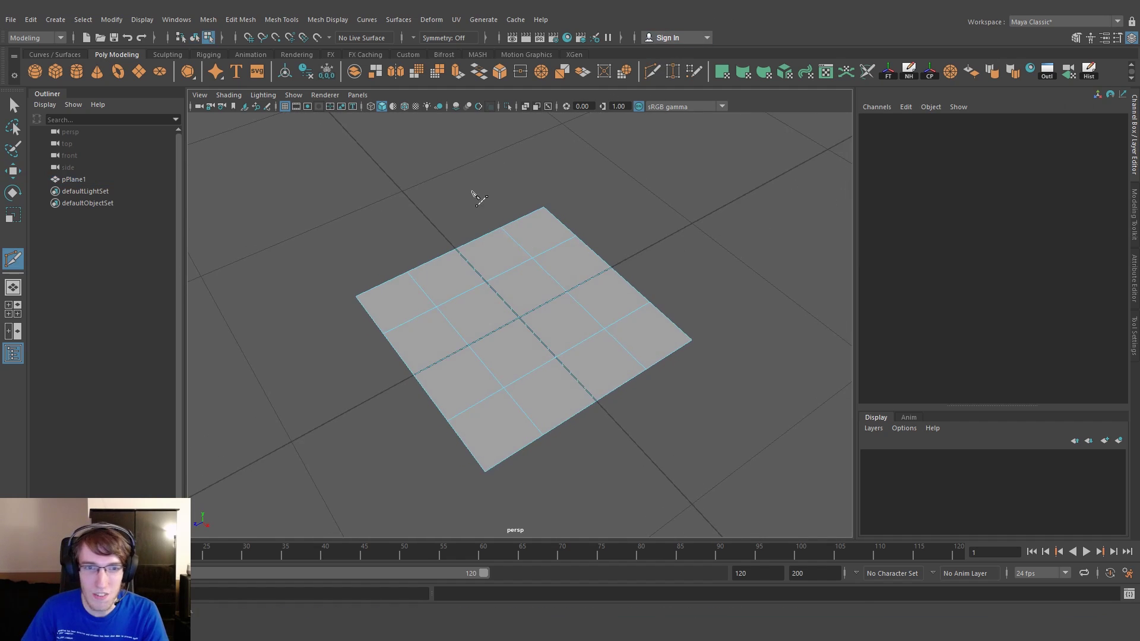
drag(552, 481, 547, 510)
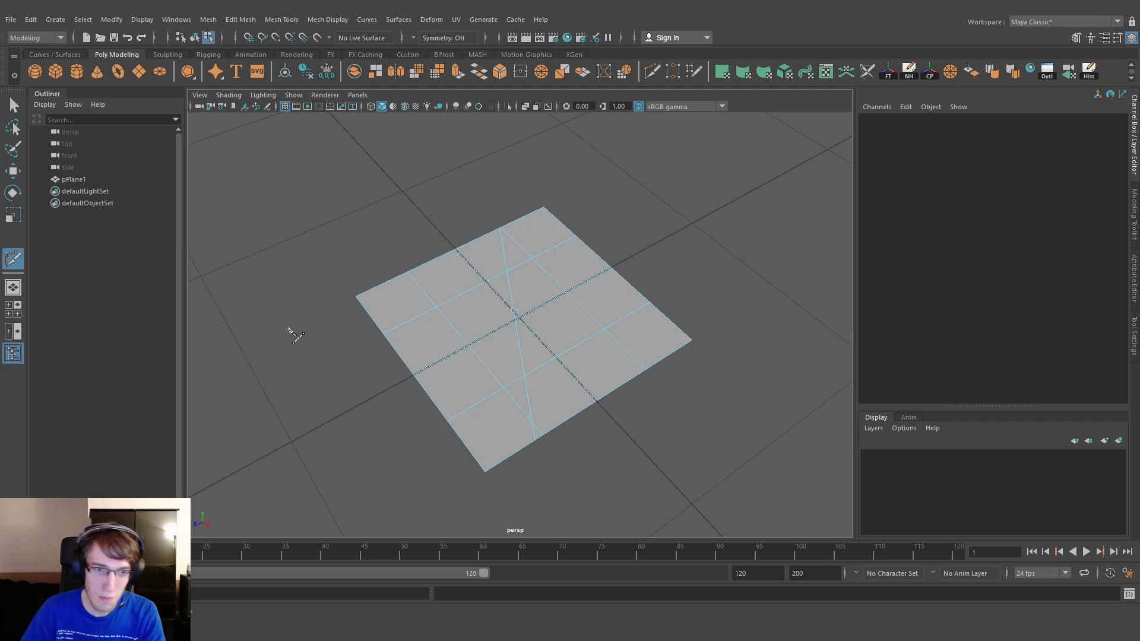
drag(763, 322, 764, 313)
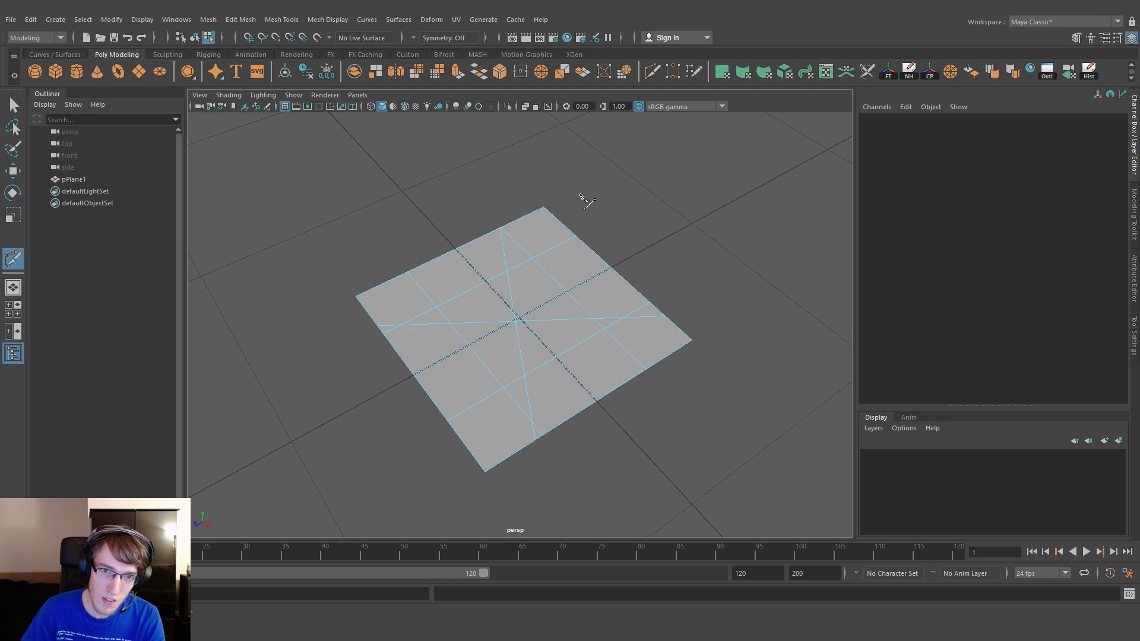
drag(584, 201, 363, 397)
drag(563, 345, 725, 486)
alt+drag(597, 362, 571, 374)
key(w)
alt+drag(504, 293, 537, 282)
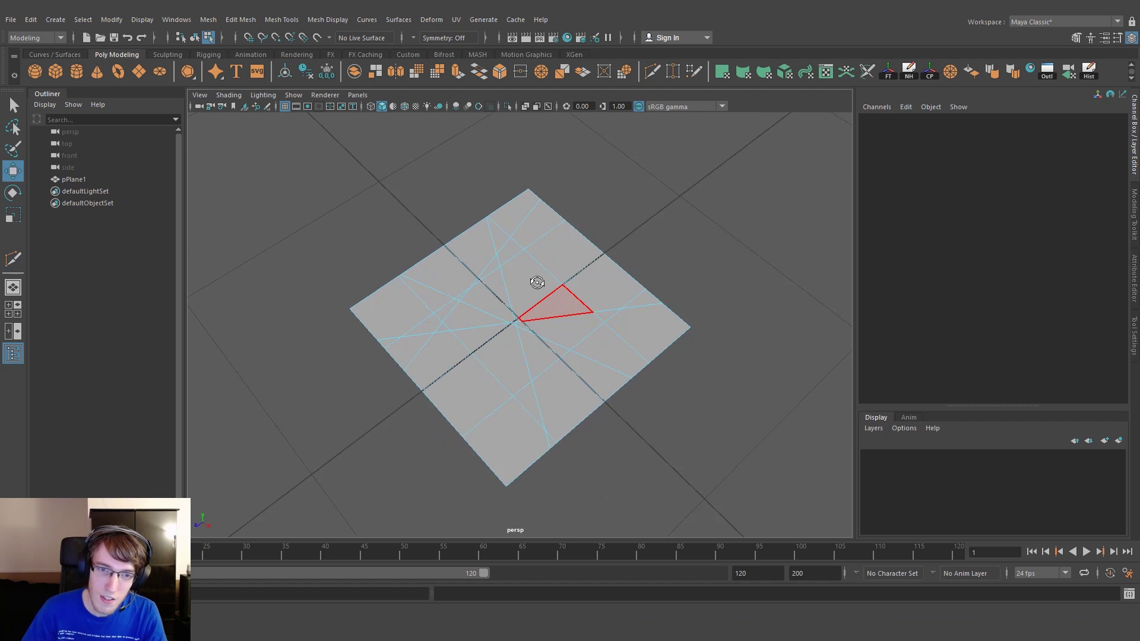
- Switch the plane to vertex mode and select the cluster of vertices around its centre
right_drag(488, 304, 454, 305)
alt+drag(489, 313, 518, 322)
alt+drag(687, 267, 705, 291)
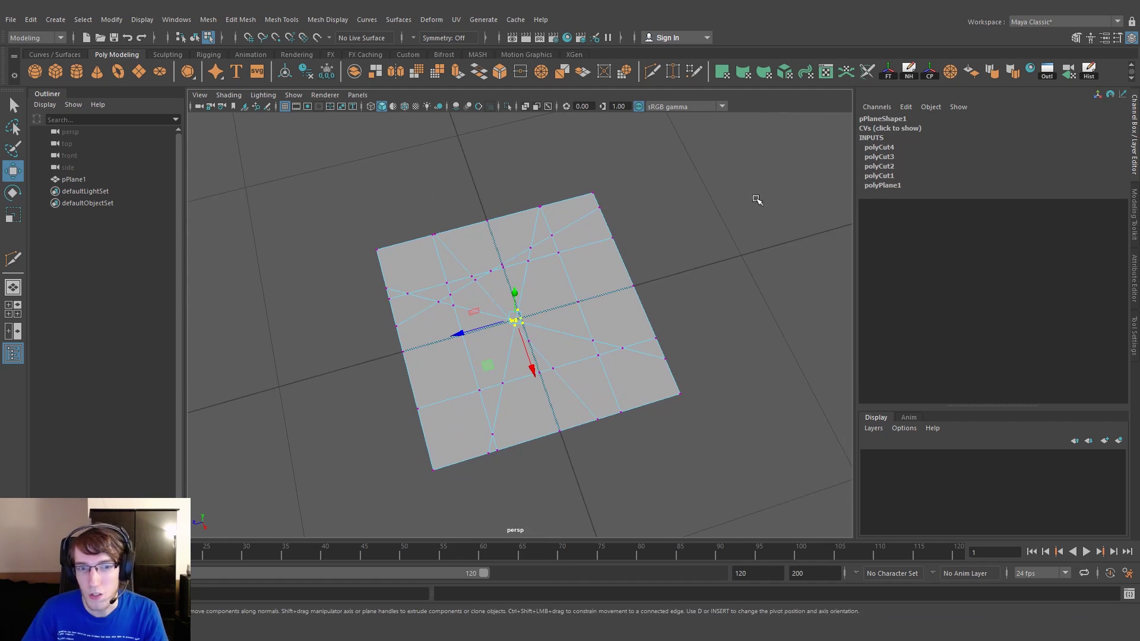
alt+drag(747, 207, 760, 206)
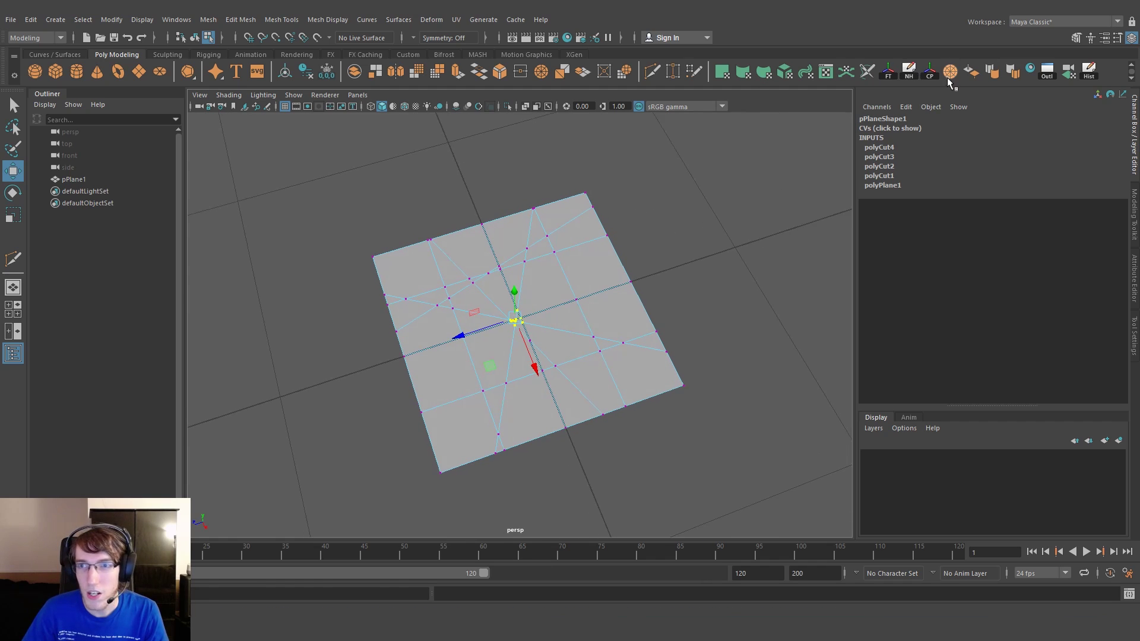
alt+drag(739, 118, 847, 64)
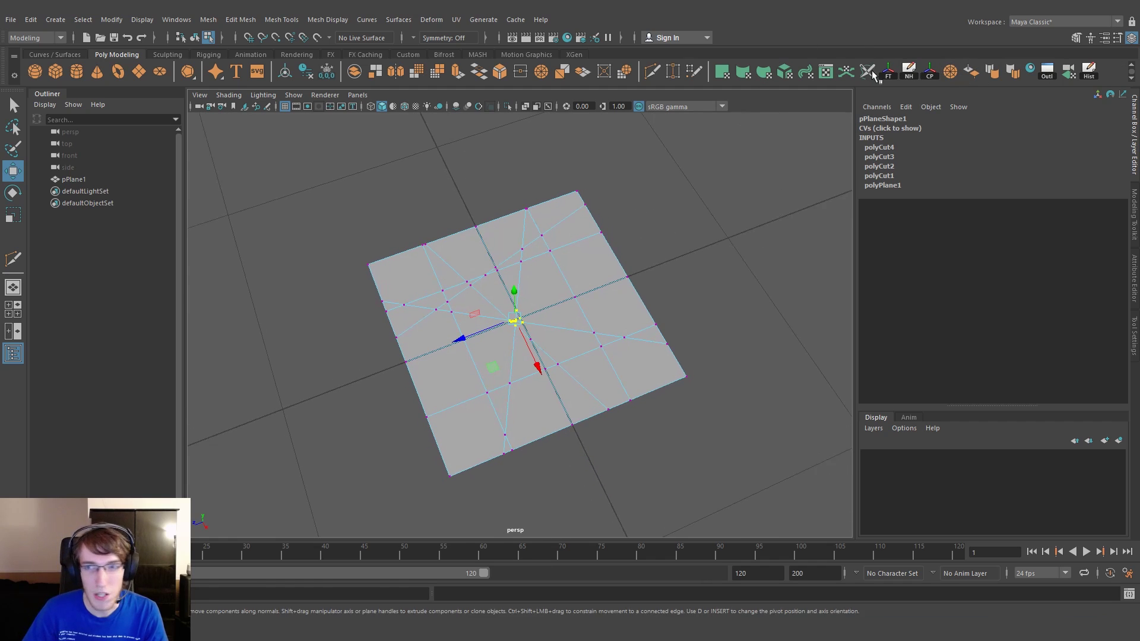
- Add a Merge to Center shortcut to the shelf and delete this duplicate again
click(245, 21)
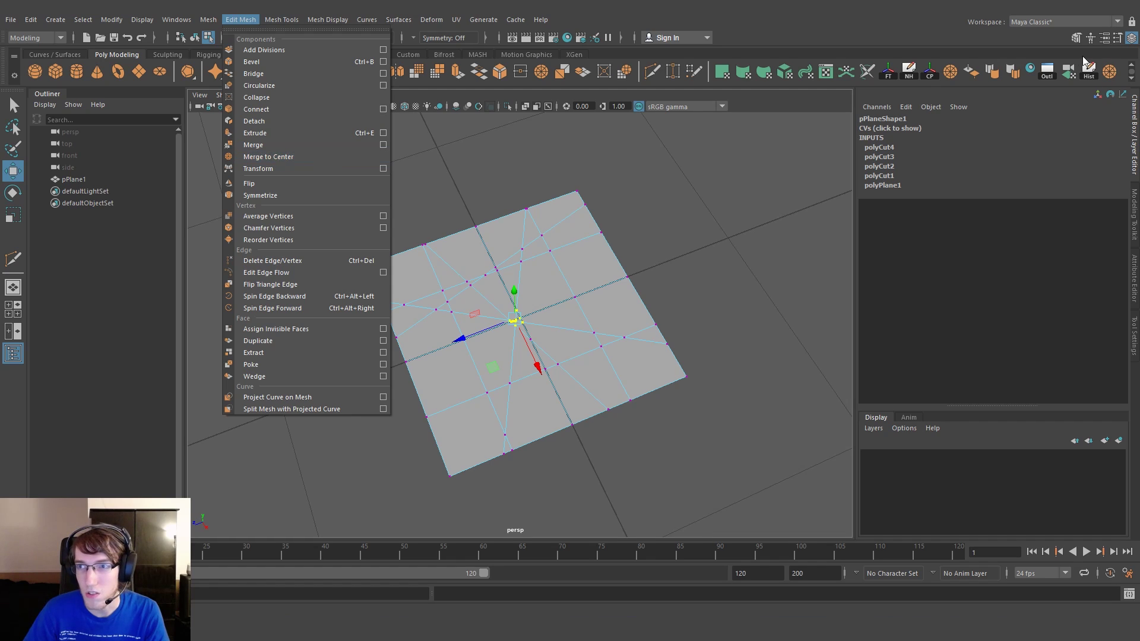
click(1105, 66)
right_click(1111, 74)
click(1091, 117)
alt+drag(630, 201, 642, 197)
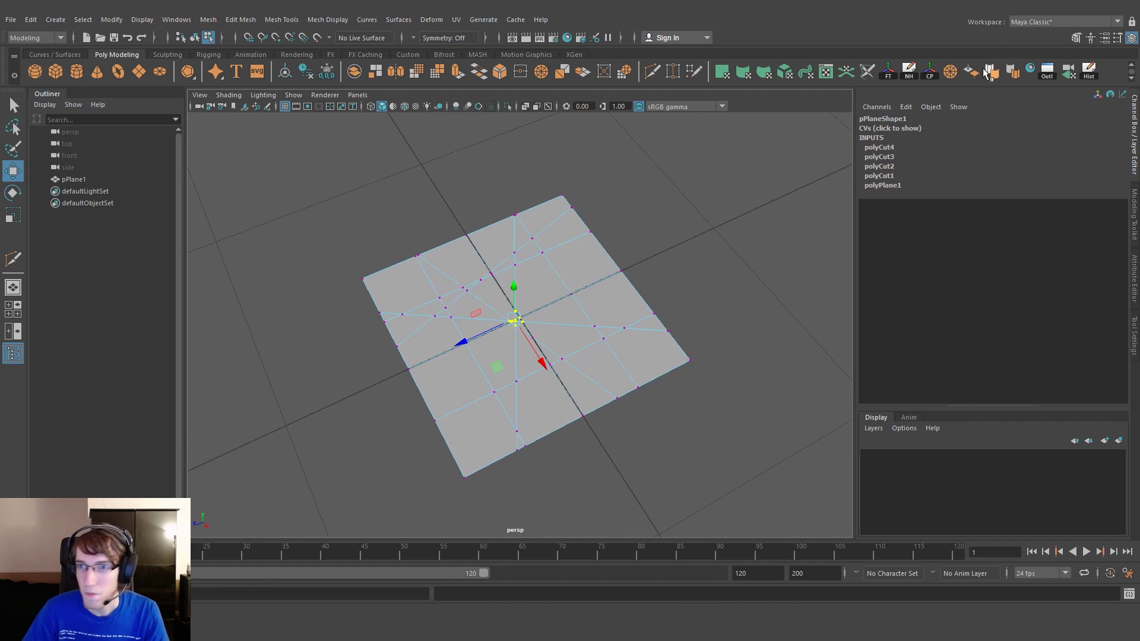
- Merge the selected centre vertices into one point, and repeat the merge on the other close vertex clusters inside the plane
click(953, 75)
alt+drag(677, 271, 600, 287)
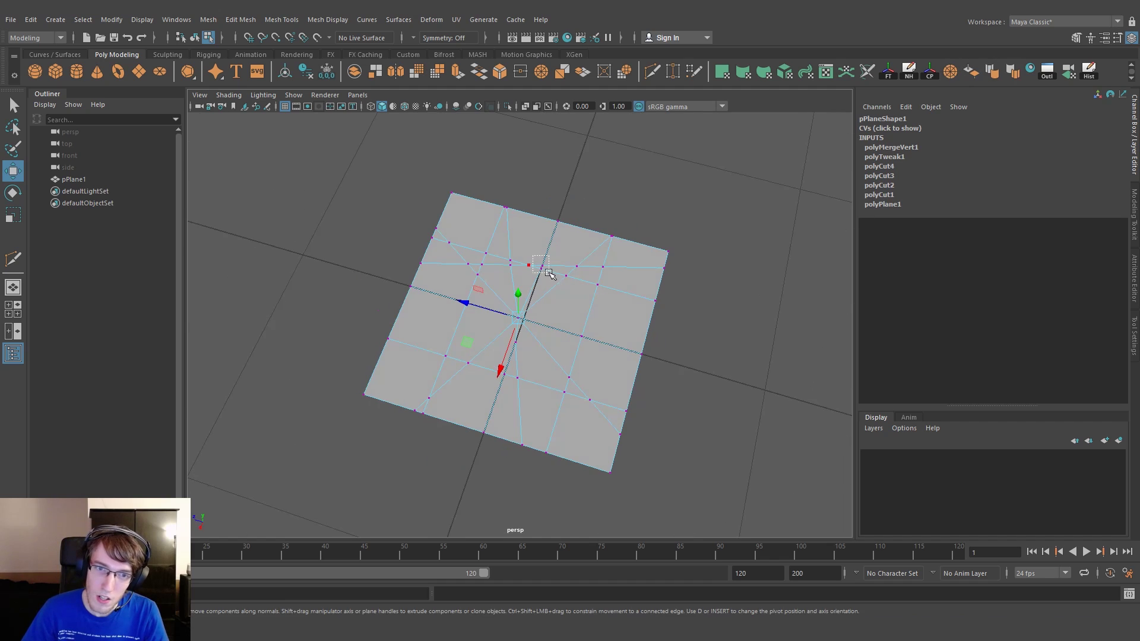
mouse_move(533, 256)
mouse_down()
mouse_move(549, 274)
mouse_move(532, 287)
mouse_move(496, 276)
mouse_move(465, 192)
mouse_move(486, 213)
mouse_up()
key(g)
key(g)
key(g)
alt+drag(525, 367, 568, 355)
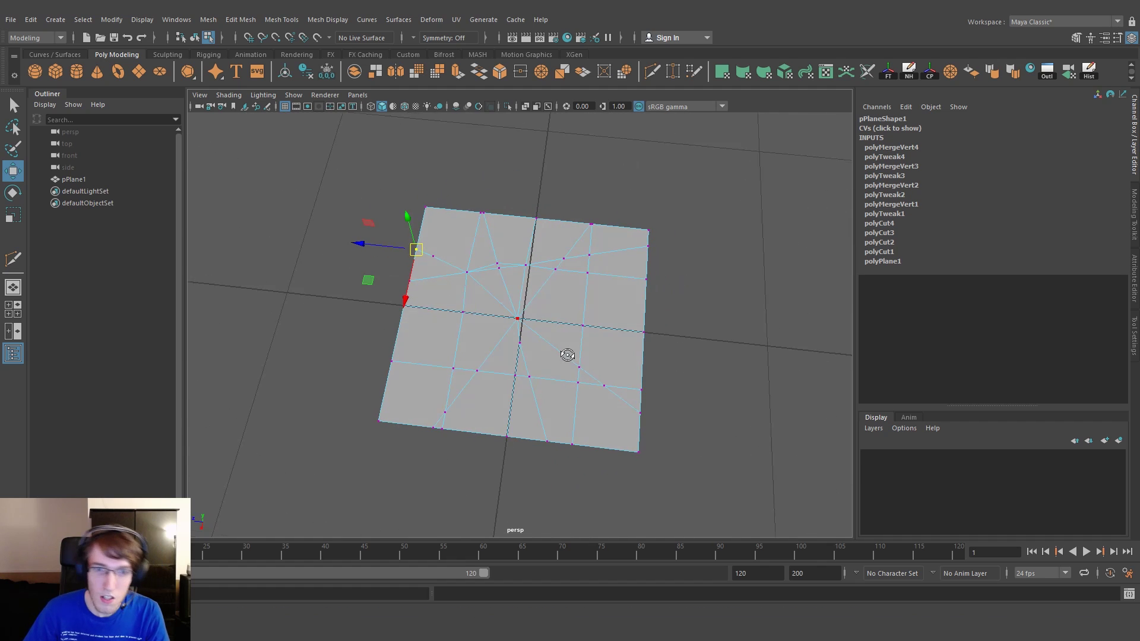
key(g)
drag(487, 250, 673, 320)
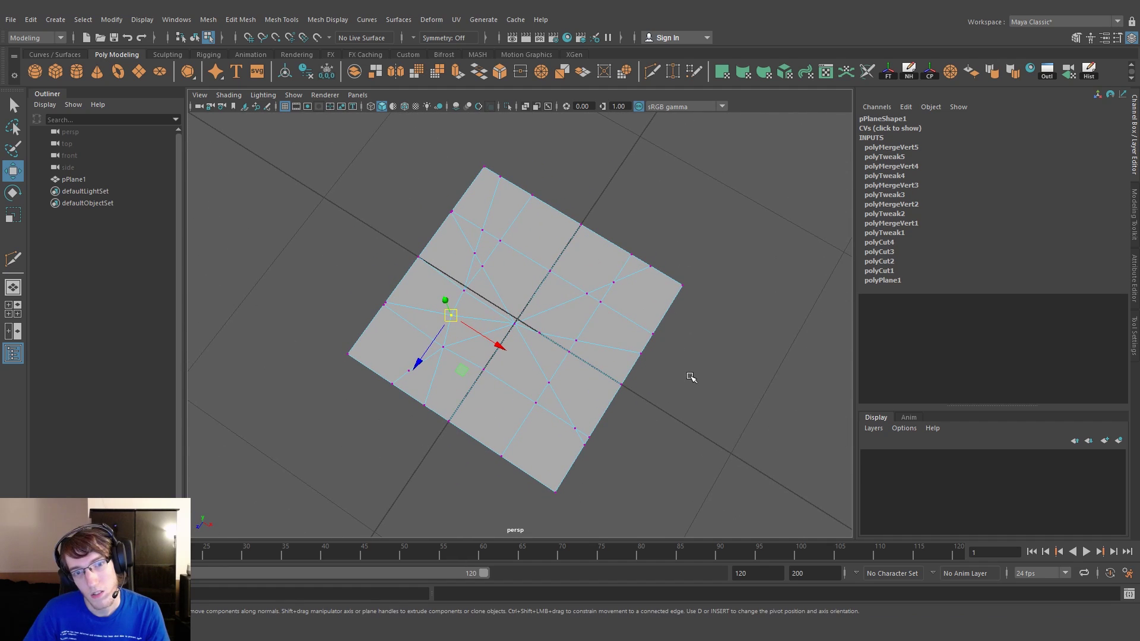
alt+drag(690, 377, 587, 359)
alt+drag(570, 397, 505, 469)
key(g)
alt+drag(585, 454, 533, 420)
- Move the plane's inner vertices within its surface to make the pattern of cuts more irregular
drag(477, 302, 473, 341)
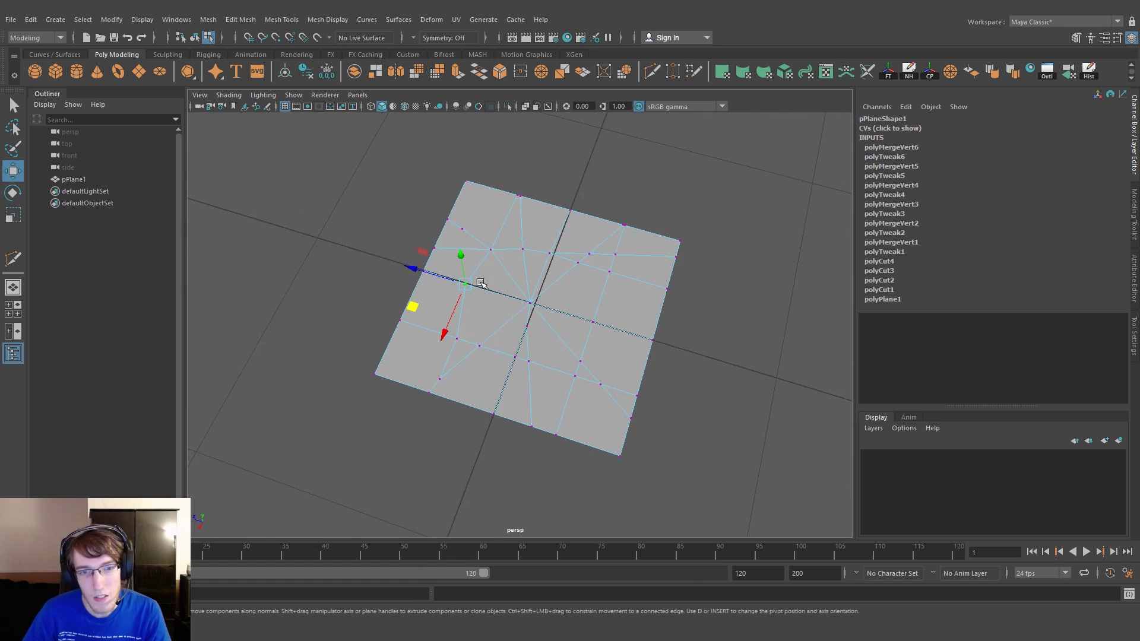
drag(551, 389, 552, 390)
drag(471, 383, 462, 392)
drag(568, 351, 542, 382)
alt+drag(698, 295, 646, 318)
click(620, 310)
drag(572, 316, 577, 335)
drag(600, 268, 623, 296)
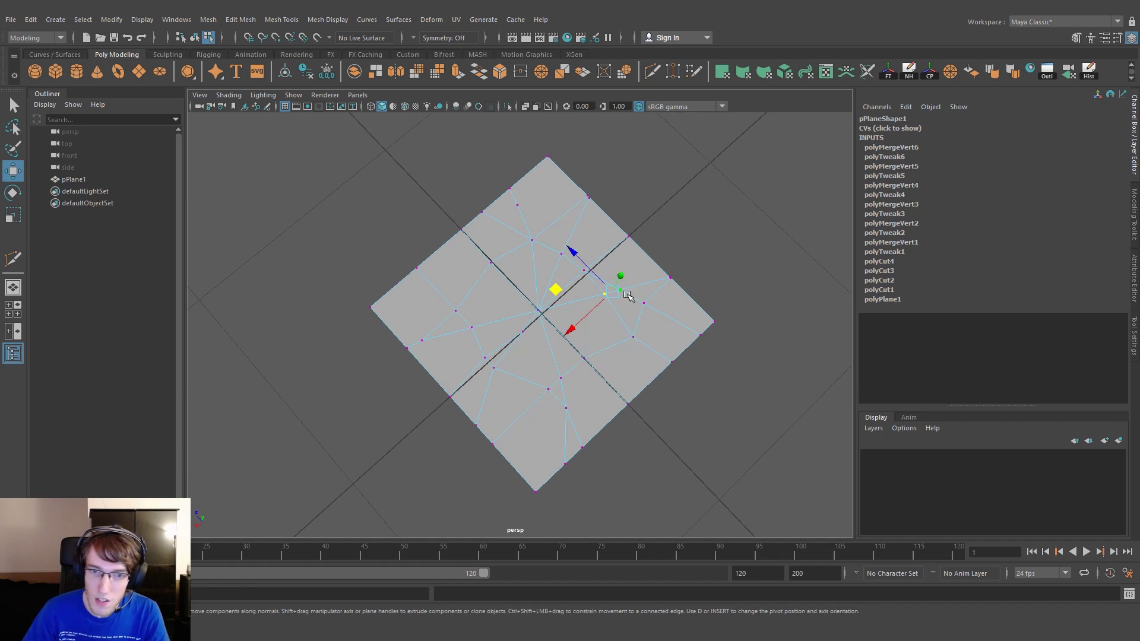
drag(542, 287, 542, 261)
alt+drag(484, 291, 595, 280)
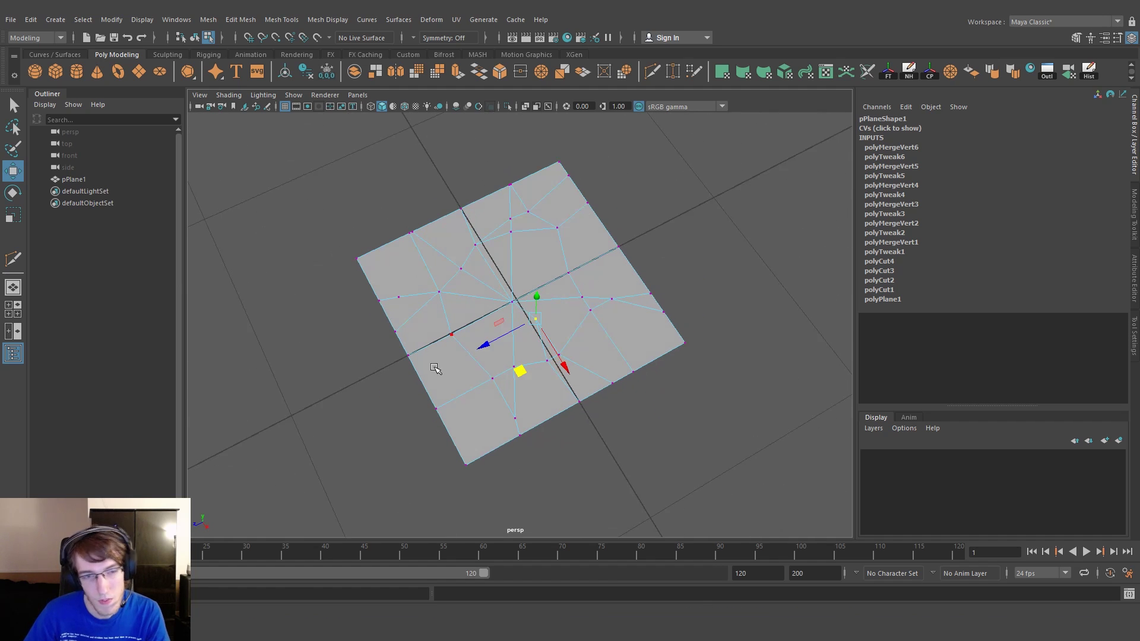
alt+drag(511, 336, 413, 351)
- Pull the plane's first corners and neighbouring edge vertices inward to round them off, merging one pair of close vertices
click(338, 348)
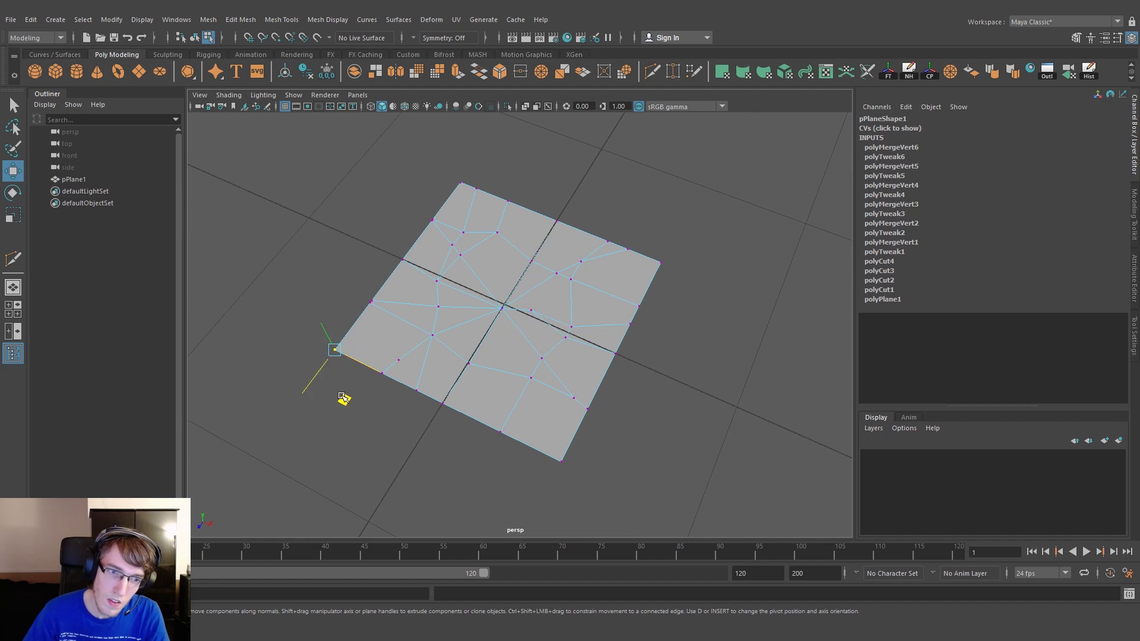
drag(337, 349, 355, 336)
drag(415, 146, 441, 254)
click(439, 233)
key(g)
click(505, 155)
drag(506, 156, 518, 188)
drag(507, 227, 493, 247)
click(570, 196)
alt+drag(463, 172, 504, 237)
click(583, 200)
alt+drag(578, 301, 629, 272)
- Try to scale the vertices selected around the plane's next corner
drag(505, 147, 615, 265)
key(r)
drag(555, 236, 594, 251)
key(w)
key(ctrl+z)
- Move the third corner's vertices inward to round that part of the outline
drag(595, 194, 553, 232)
drag(609, 251, 612, 253)
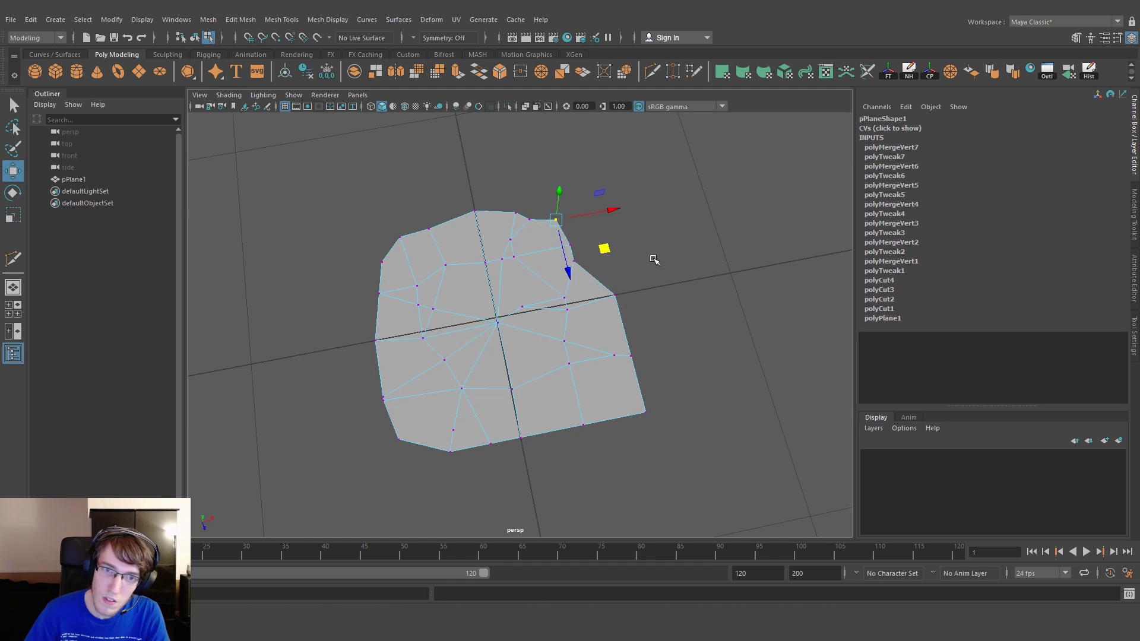
click(687, 348)
alt+drag(687, 348, 804, 330)
- Round the remaining square corner by moving its vertices inward so the whole outline is roughly circular
drag(504, 168, 597, 280)
drag(555, 191, 555, 209)
drag(580, 193, 543, 235)
drag(575, 172, 580, 198)
click(612, 196)
alt+drag(631, 341, 827, 329)
- Merge another group of close vertices in the rounded plane, undoing the first merge before repeating it
drag(523, 382, 567, 422)
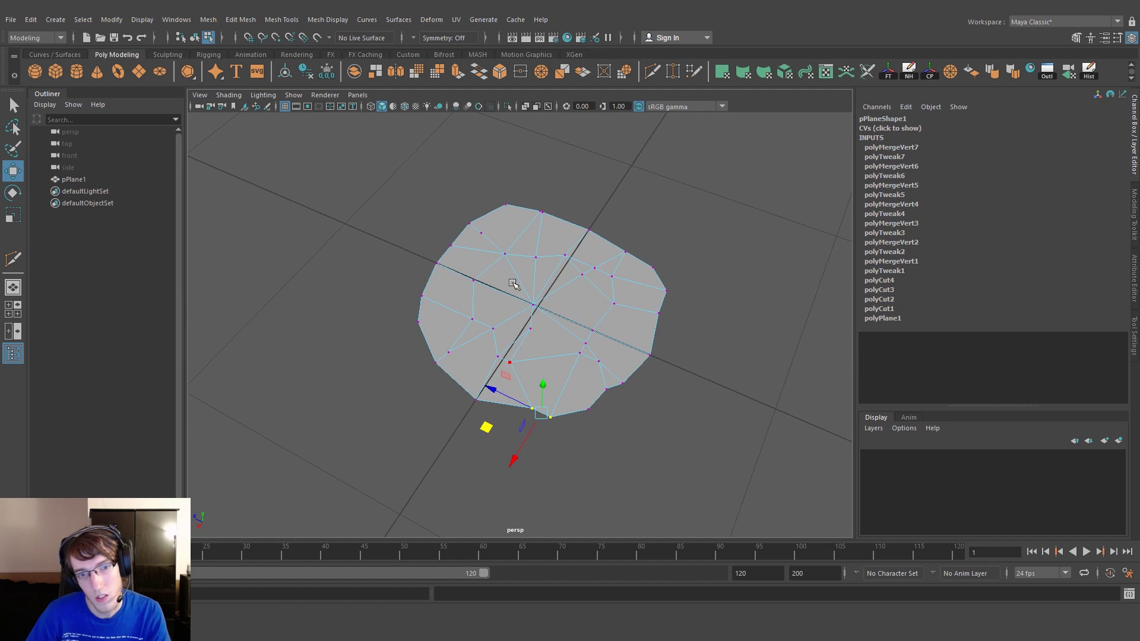
alt+drag(494, 418, 501, 395)
key(g)
key(ctrl+z)
key(g)
click(549, 430)
click(548, 347)
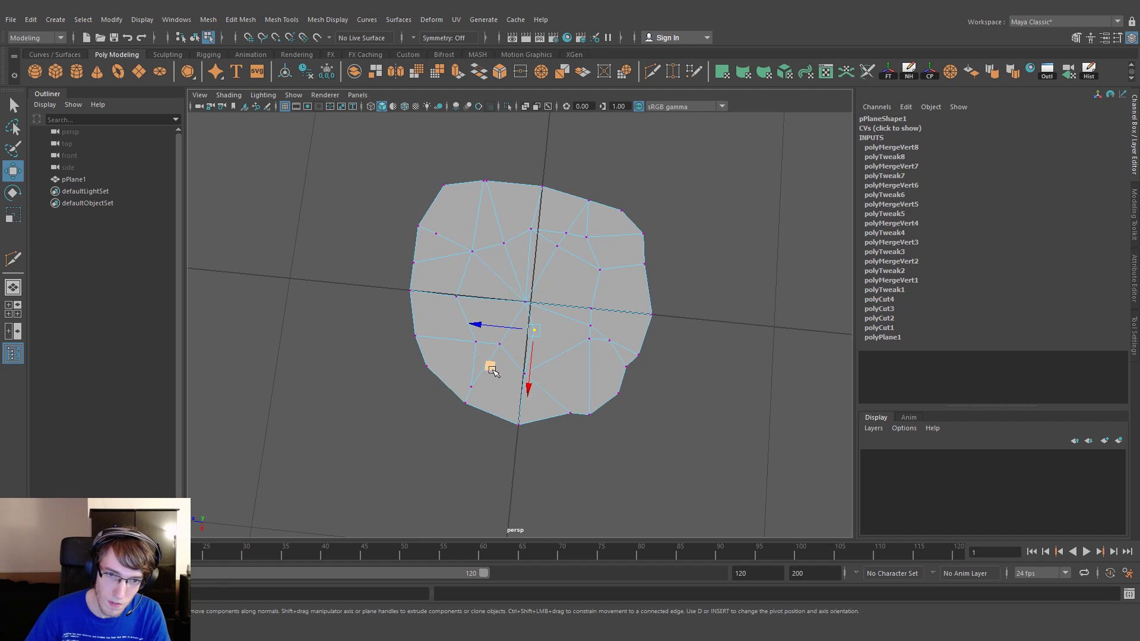
- Reposition inner vertices of the rounded plane to vary the shapes of the surrounding faces
click(667, 400)
alt+drag(667, 400, 503, 394)
drag(472, 344, 496, 360)
drag(479, 302, 478, 290)
click(600, 214)
alt+drag(599, 214, 748, 332)
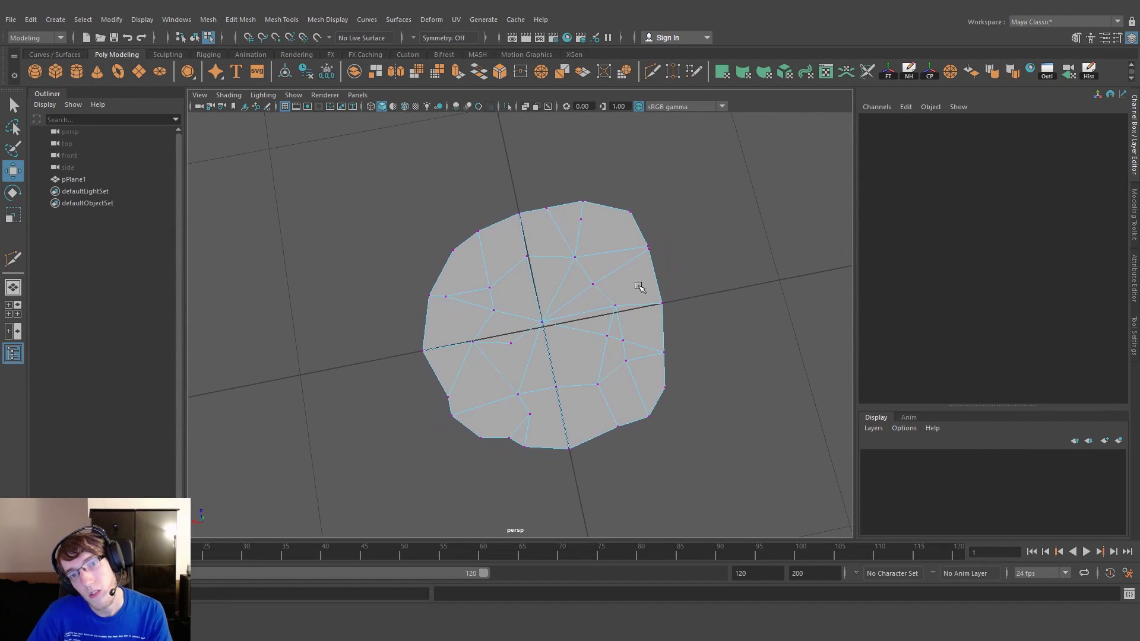
- Adjust further vertices on the other sides of the rounded plane to even out the irregular face layout
click(579, 255)
drag(508, 240, 516, 236)
click(707, 182)
alt+drag(707, 181, 644, 331)
drag(603, 398, 604, 399)
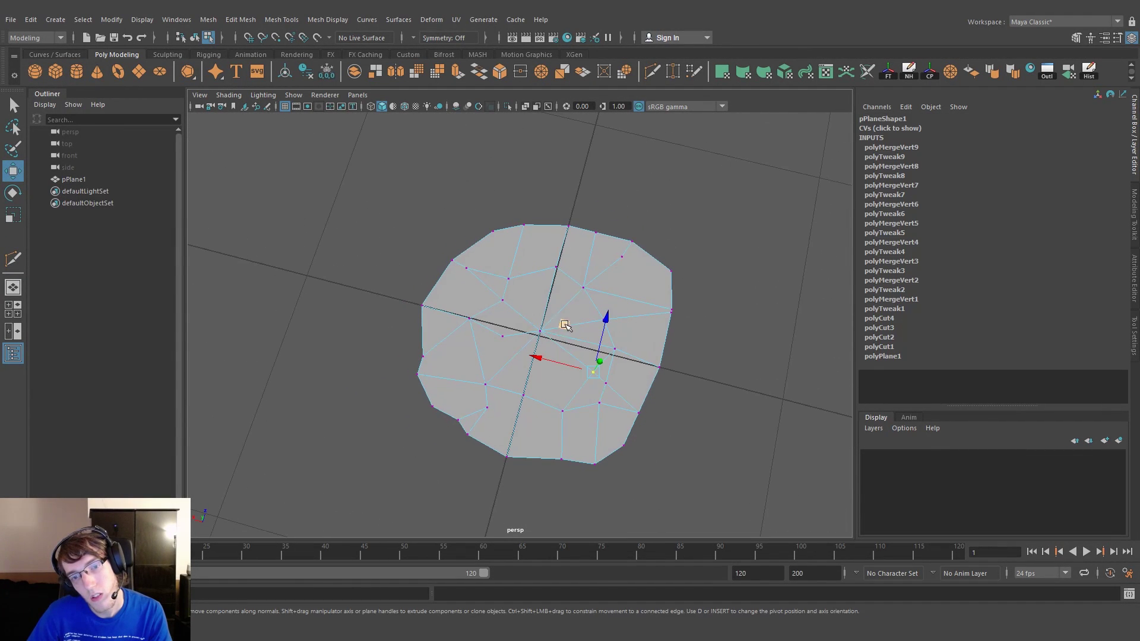
click(728, 252)
alt+drag(728, 252, 560, 319)
drag(390, 275, 402, 254)
- Review the shape in object mode, and return to vertex mode to move outline vertices outward around the dent
right_drag(553, 287, 612, 240)
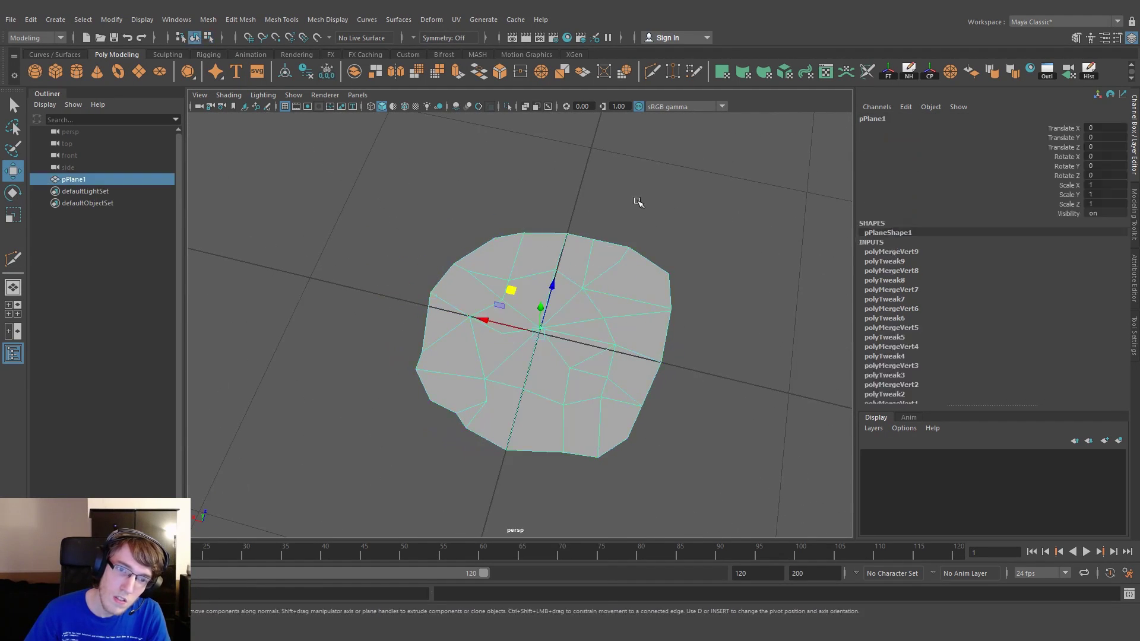
click(639, 201)
alt+drag(639, 201, 687, 403)
click(588, 383)
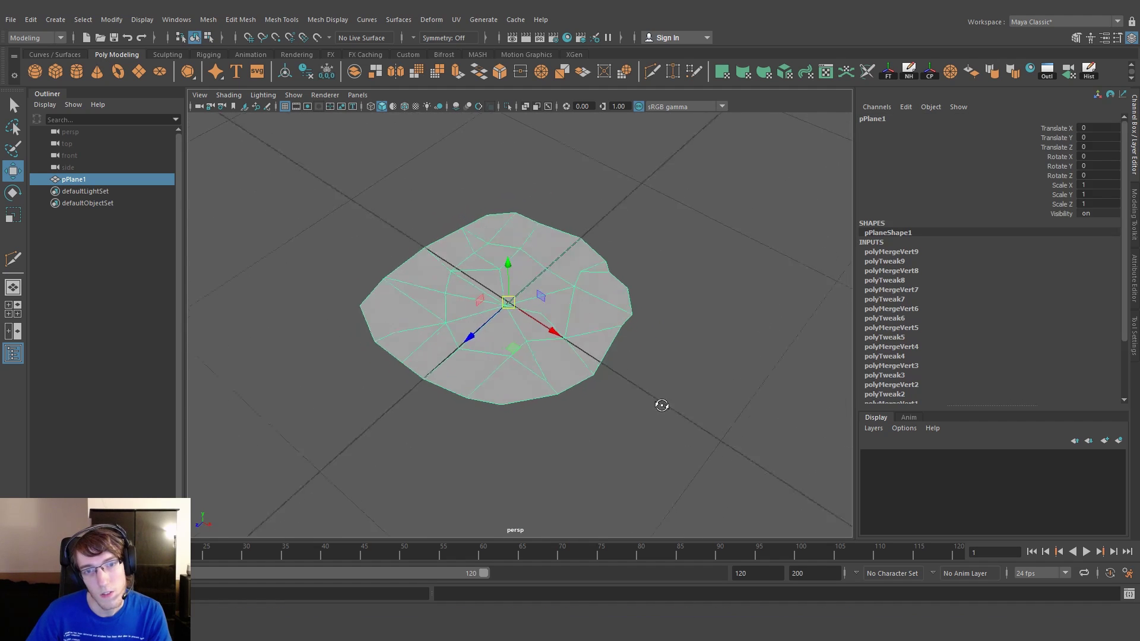
alt+drag(657, 407, 645, 408)
right_drag(589, 288, 558, 275)
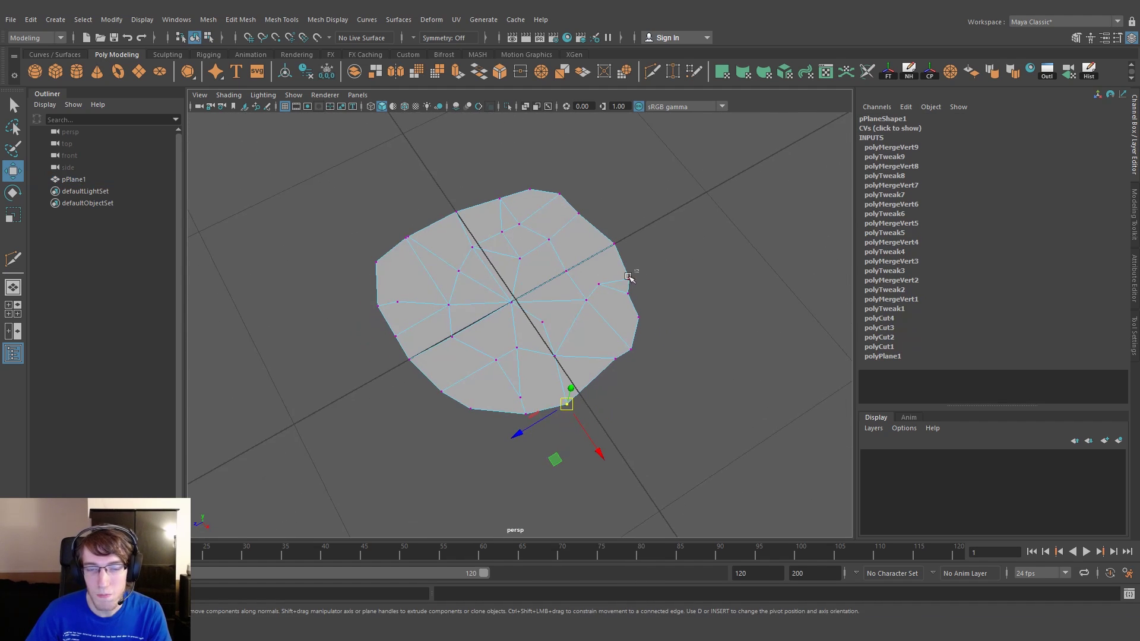
middle_drag(616, 328, 613, 316)
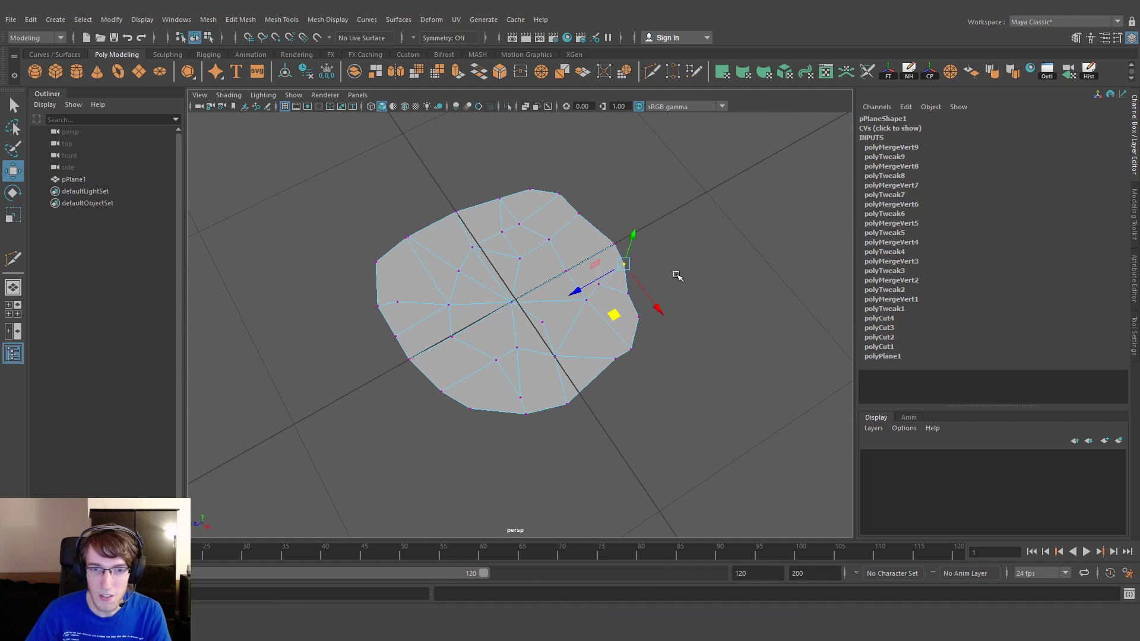
click(688, 284)
alt+drag(698, 294, 686, 325)
drag(620, 364, 620, 365)
alt+drag(620, 364, 622, 387)
- Rotate a pair of inner vertices near the rounded plane's edge and adjust the neighbouring vertices to vary the face shapes
alt+drag(671, 313, 641, 337)
click(717, 287)
drag(500, 252, 523, 270)
key(e)
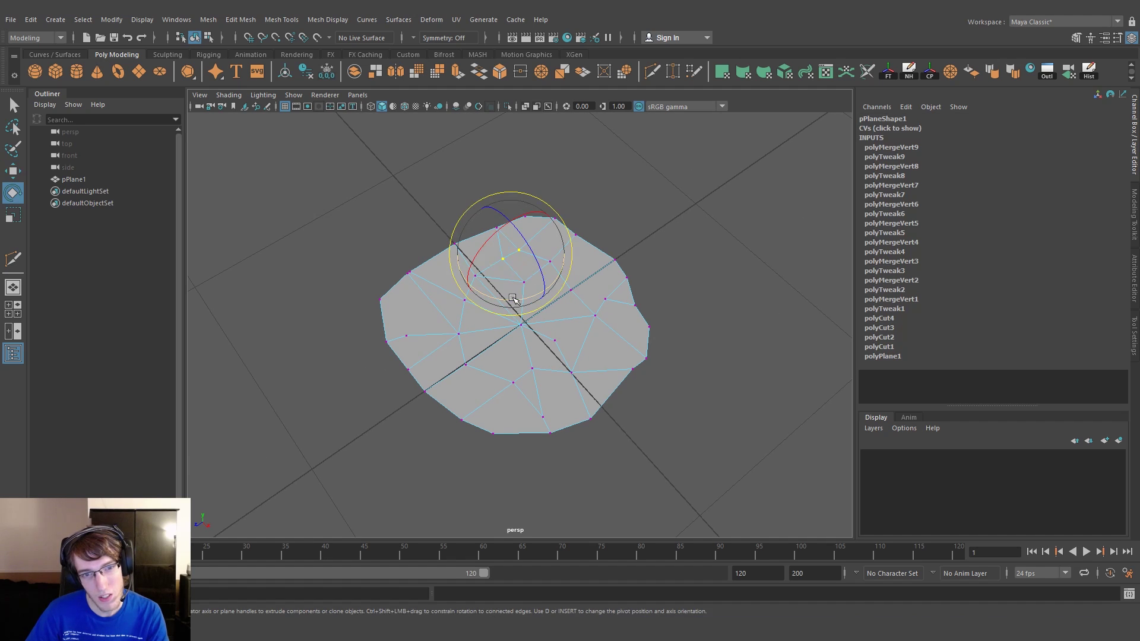
key(w)
click(696, 219)
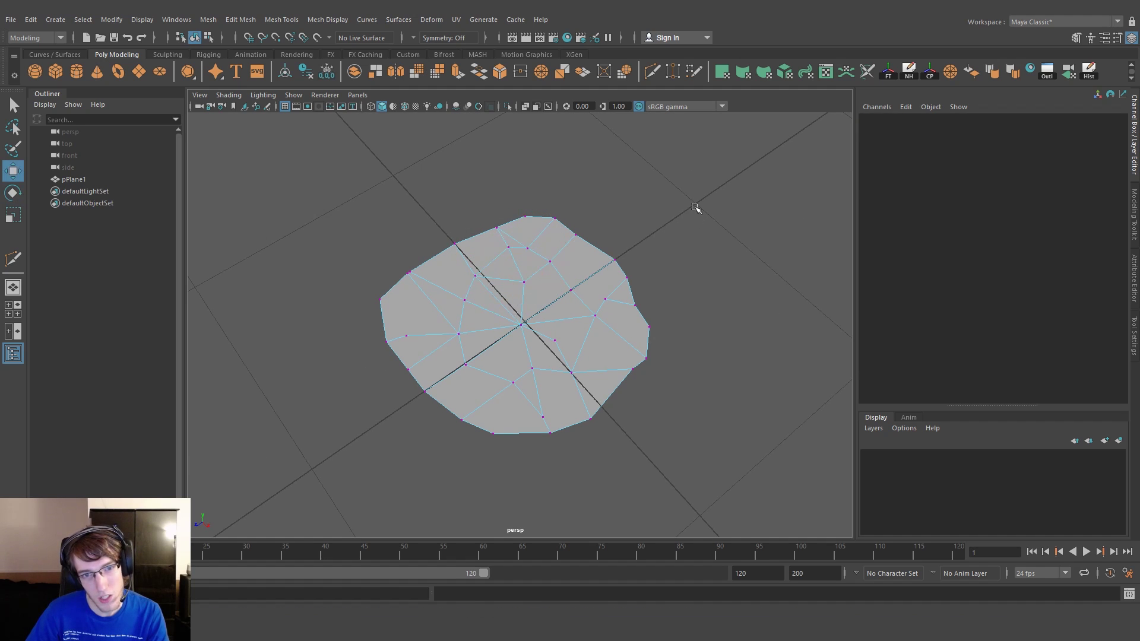
alt+drag(695, 219, 585, 255)
click(596, 267)
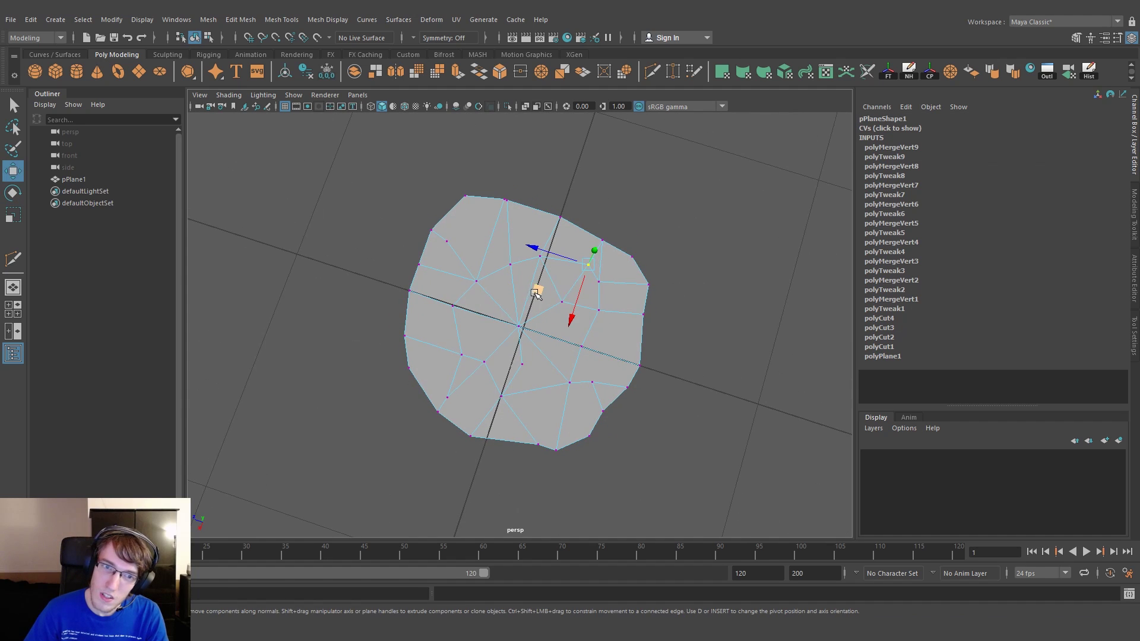
alt+drag(567, 332, 598, 308)
click(614, 411)
- Merge two more close vertices in the rounded plane
alt+drag(615, 411, 382, 306)
drag(437, 254, 444, 264)
alt+drag(450, 317, 481, 315)
key(g)
drag(338, 273, 405, 372)
click(516, 332)
- Return to vertex mode and delete a surplus corner vertex on the plane's outline
alt+drag(515, 333, 479, 297)
right_drag(489, 277, 418, 264)
drag(402, 214, 442, 246)
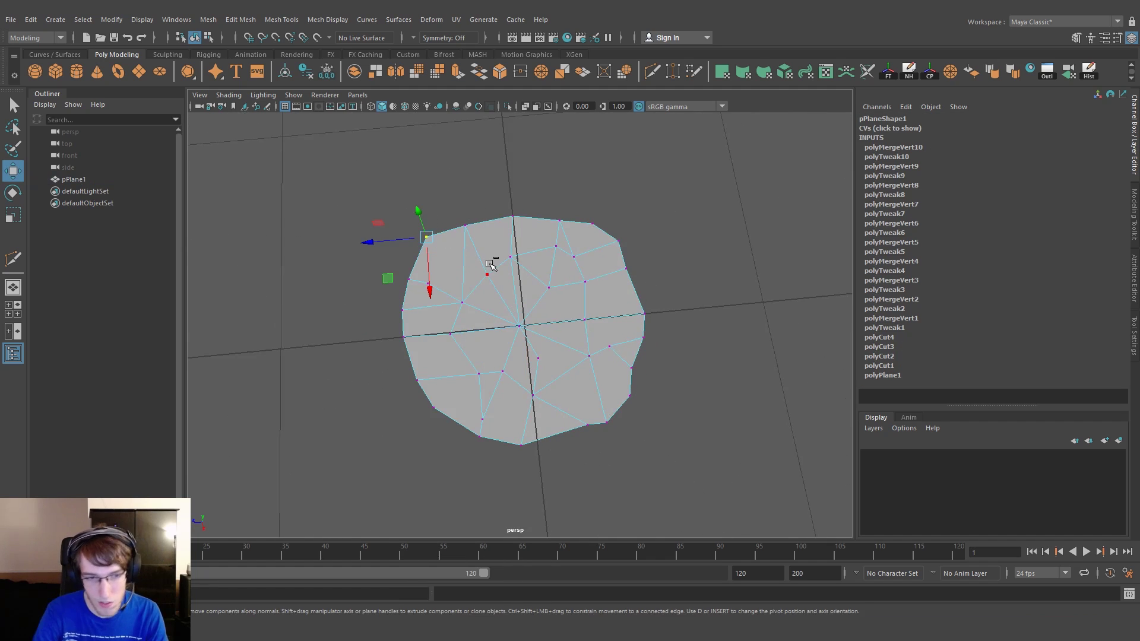
key(Delete)
key(Delete)
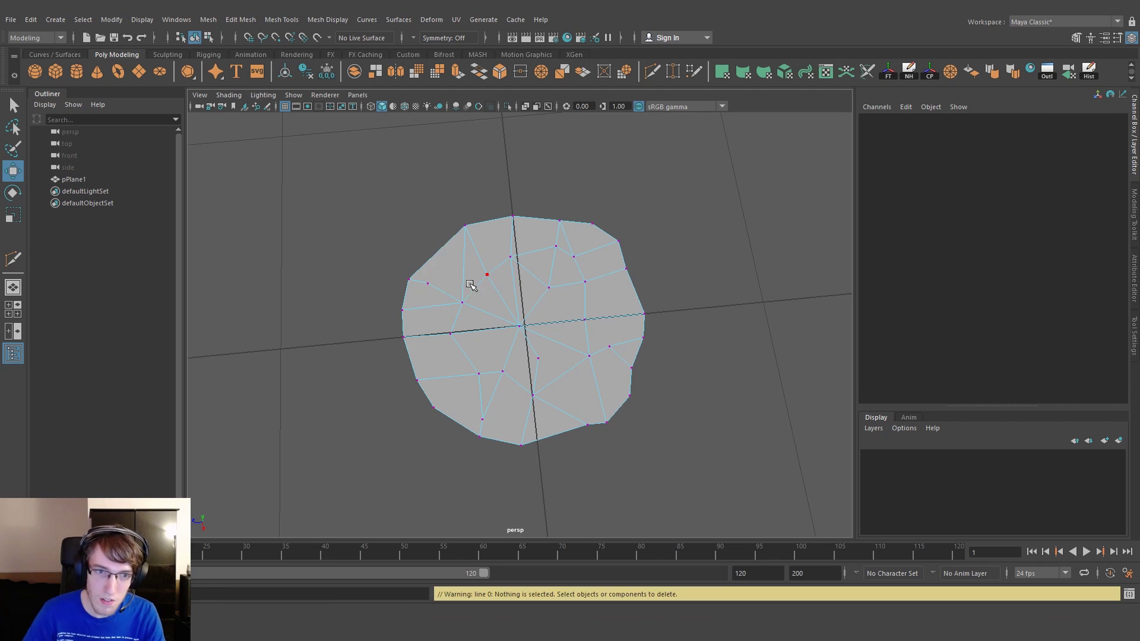
- Delete three more surplus vertices around the plane's outline to simplify its edge
alt+drag(458, 287, 570, 338)
drag(640, 366, 639, 367)
key(Delete)
key(Delete)
drag(462, 447, 493, 419)
key(ctrl+Delete)
drag(544, 228, 555, 197)
key(Delete)
key(Delete)
- Try deleting the outline vertex where the grid axis crosses the edge, and undo the deletion
drag(632, 265, 598, 288)
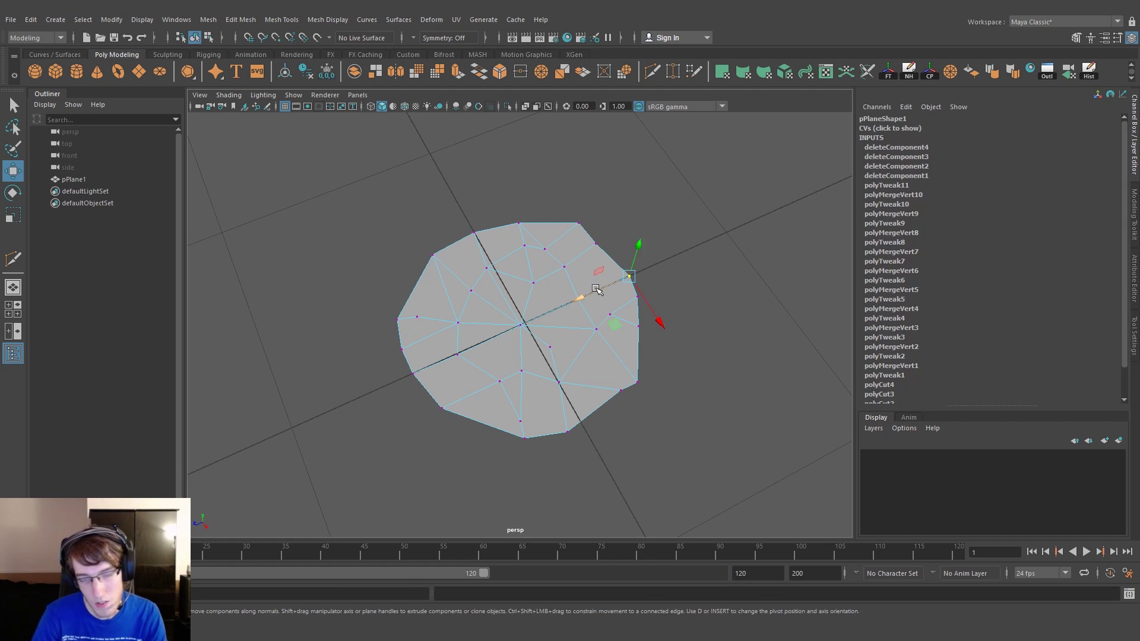
key(Delete)
alt+drag(664, 322, 722, 354)
key(ctrl+z)
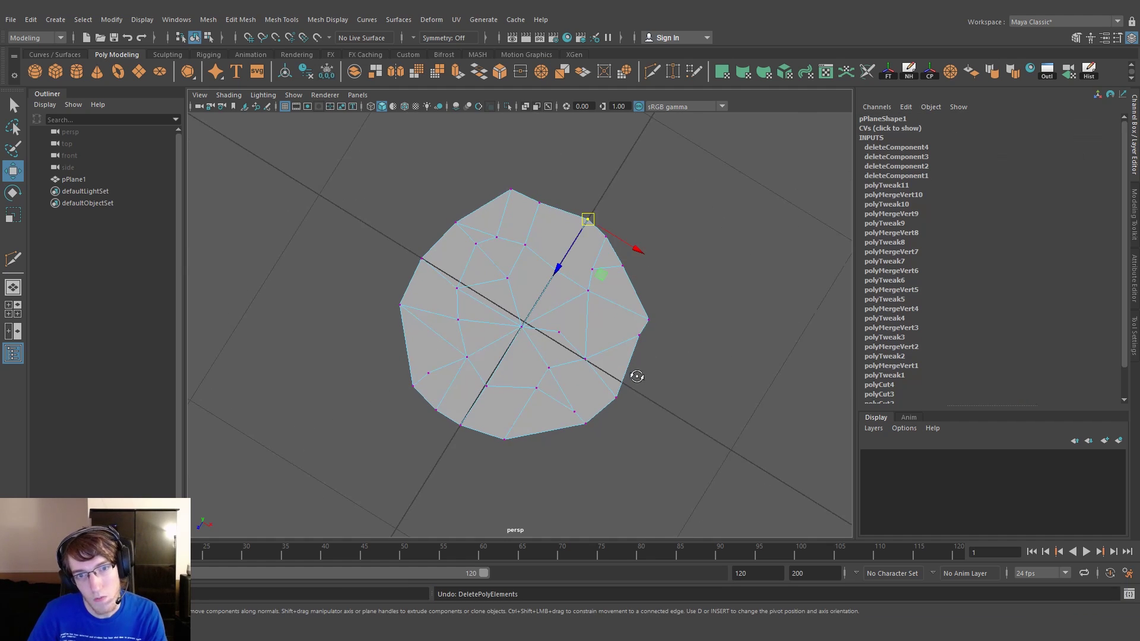
- Check the outline from other angles and return the plane to object mode
alt+drag(635, 370, 586, 285)
drag(562, 347, 559, 345)
alt+drag(645, 360, 590, 363)
right_drag(615, 254, 624, 253)
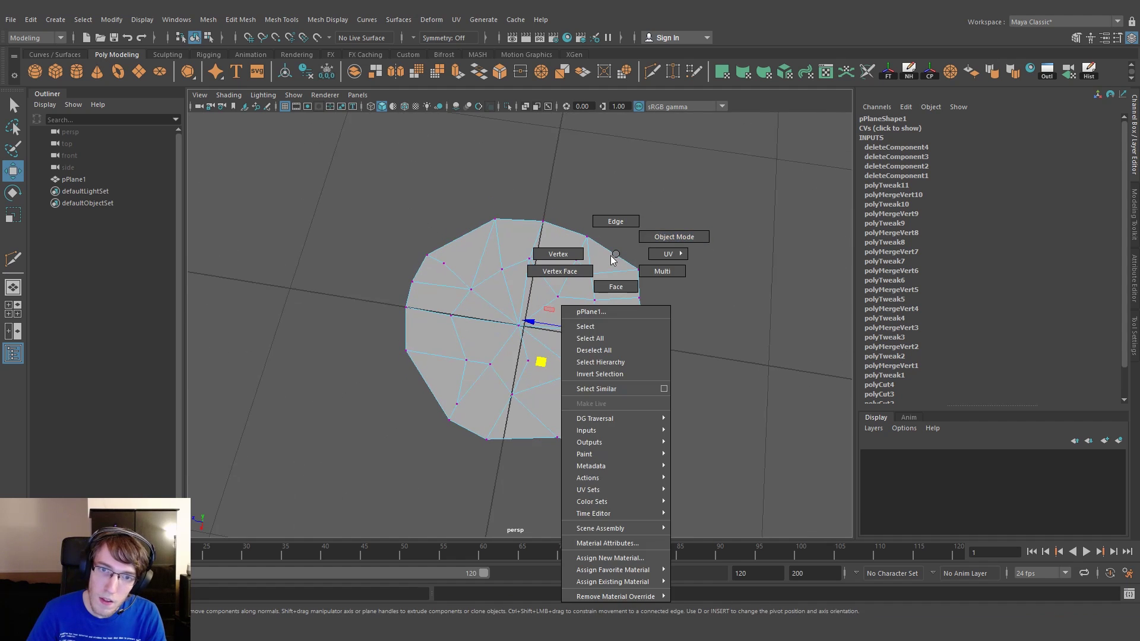
click(674, 236)
alt+drag(606, 287, 629, 356)
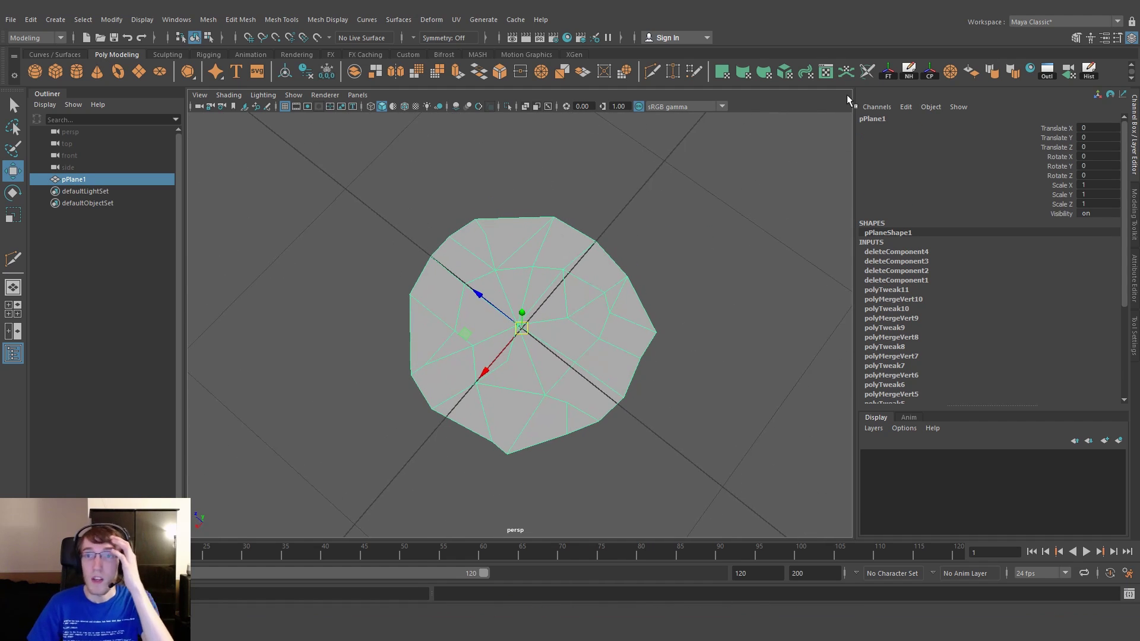
- Open the UV Editor and apply automatic UV mapping to the rounded plane, returning to object selection
click(826, 72)
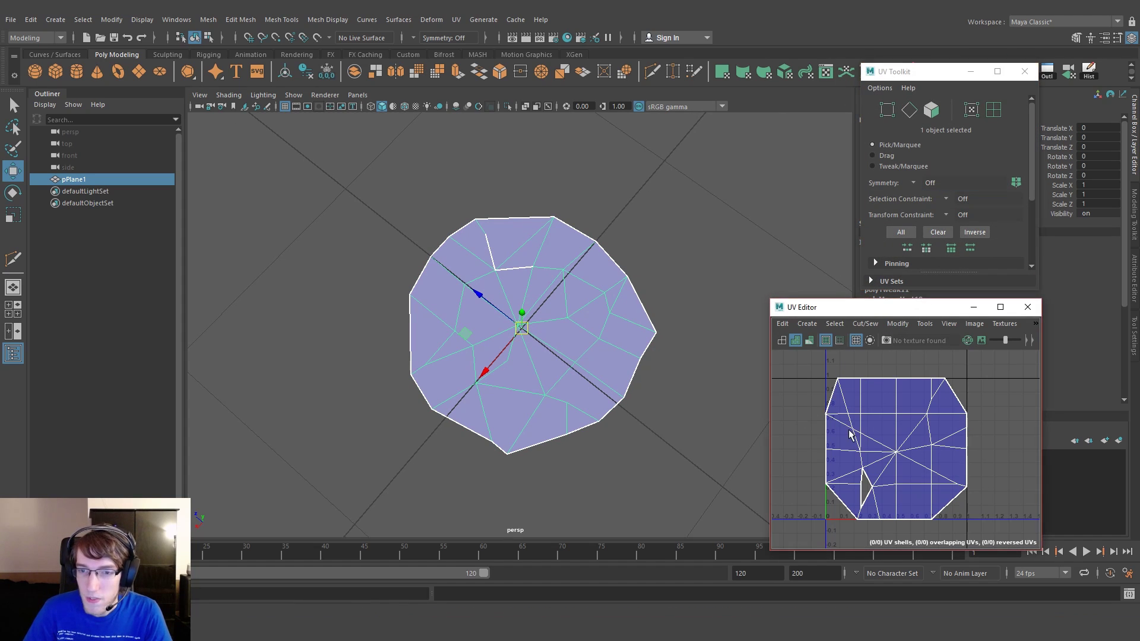
scroll(920, 469, down, 3)
click(578, 315)
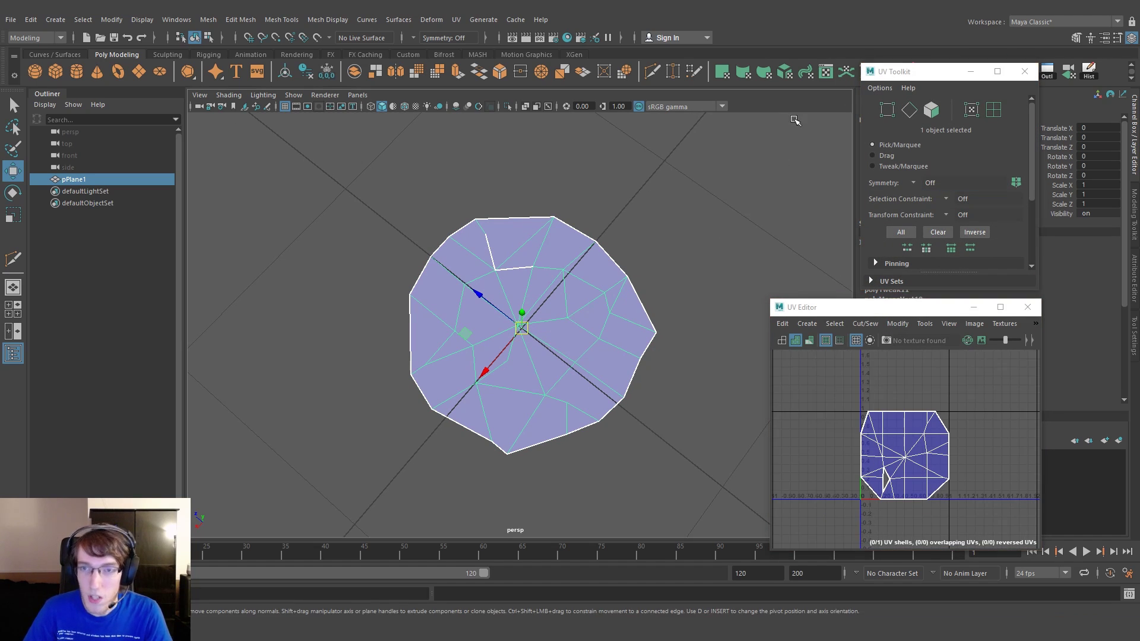
alt+drag(584, 285, 593, 271)
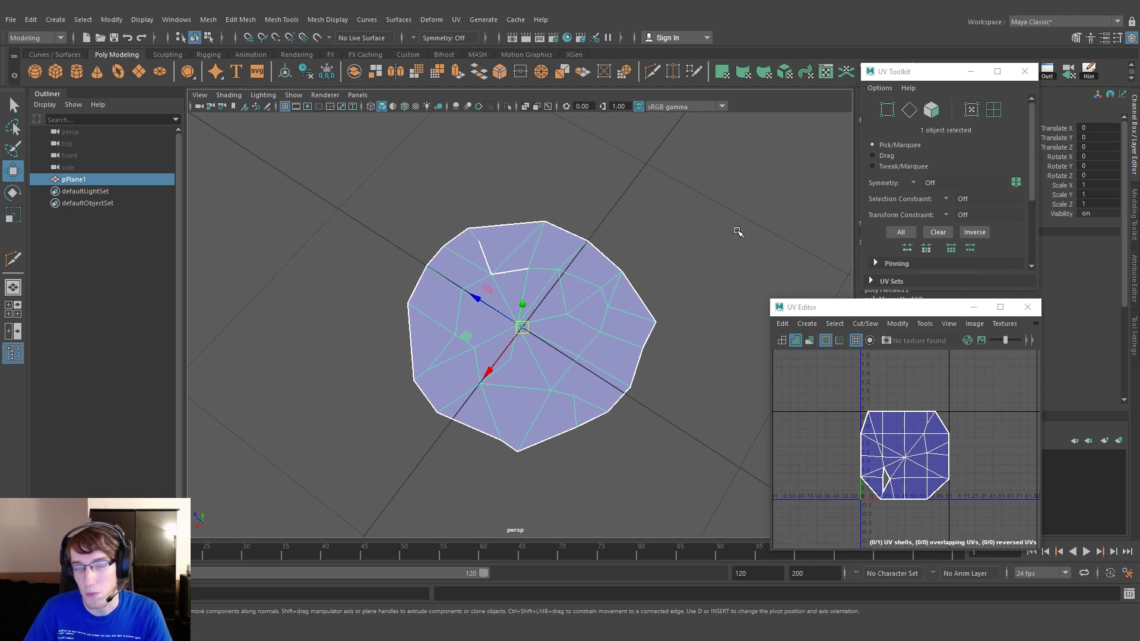
click(787, 73)
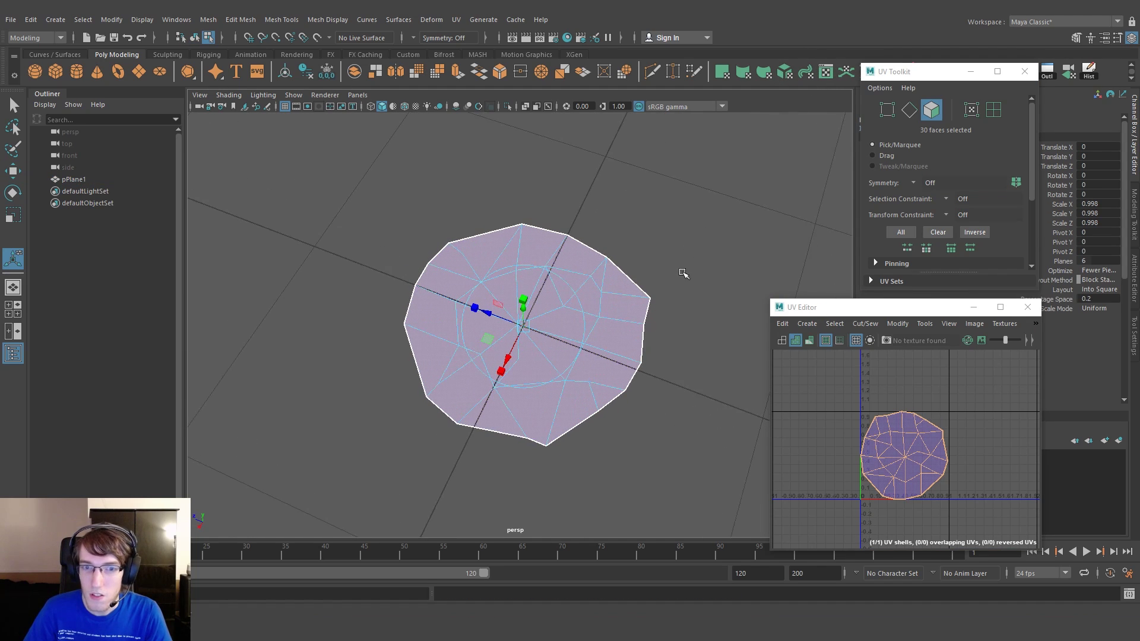
key(F8)
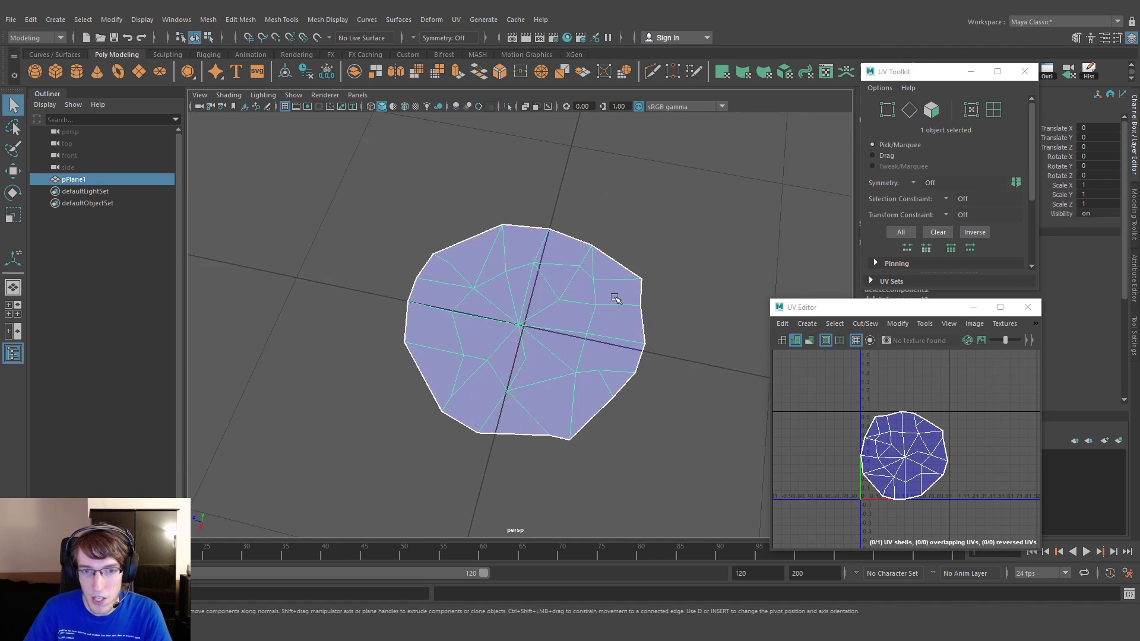
key(w)
- Inspect how the remapped UV shell fits within the unit square
scroll(906, 471, up, 5)
scroll(905, 469, down, 2)
alt+middle_drag(899, 458, 920, 458)
alt+drag(662, 401, 652, 386)
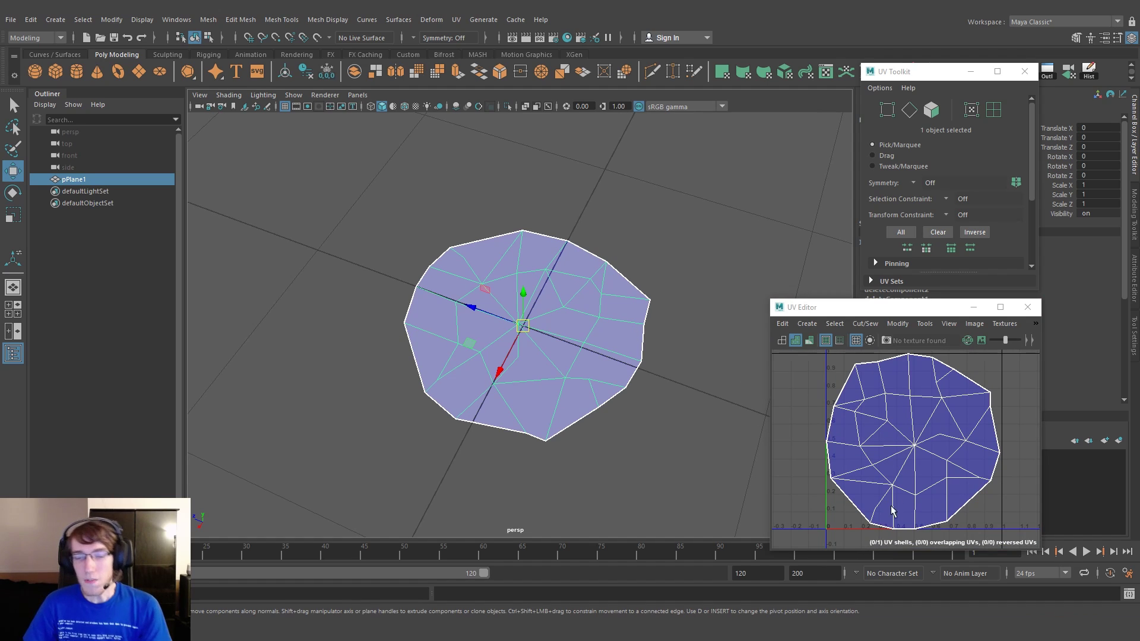
scroll(915, 381, down, 2)
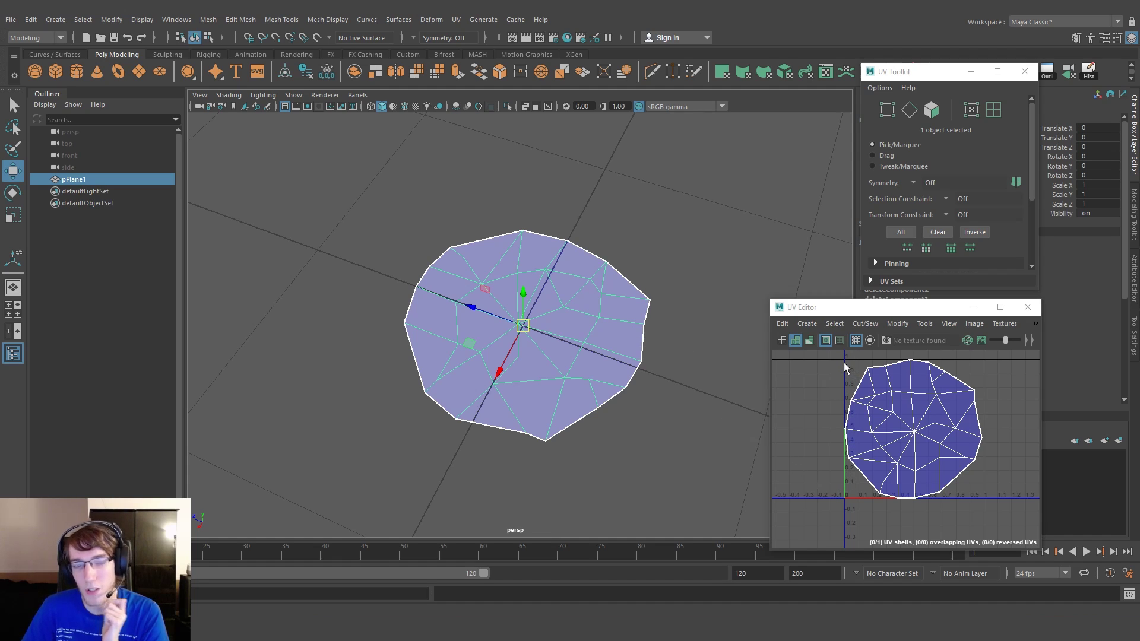
click(694, 172)
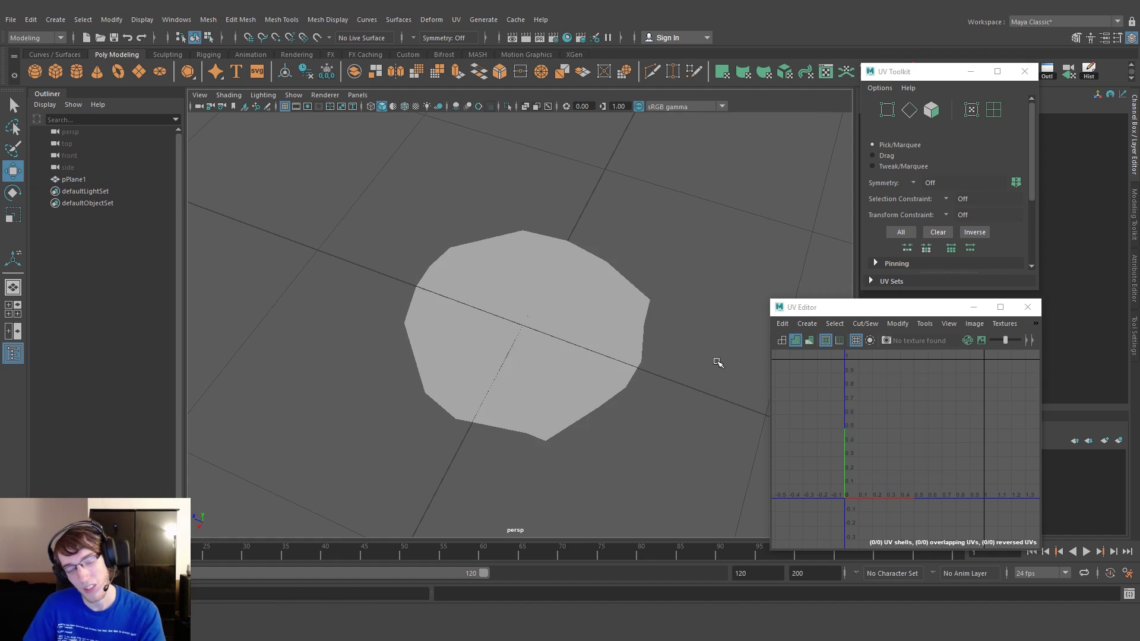
- Reselect the plane, select all its UVs in the UV Editor and cut them so every face becomes its own shell
click(592, 361)
scroll(852, 410, down, 2)
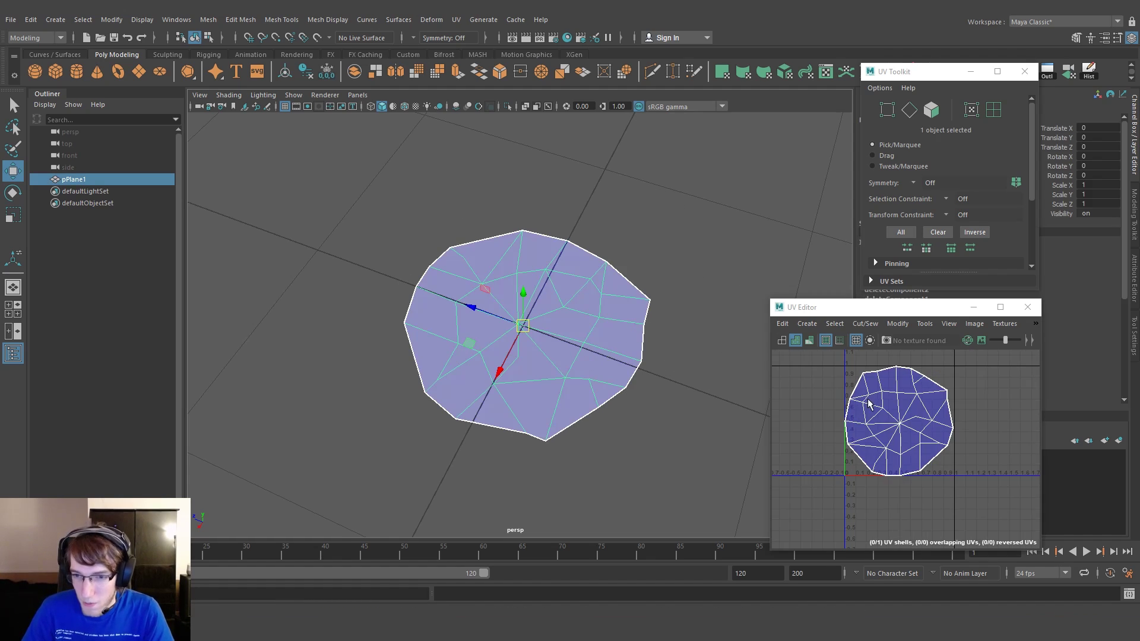
right_drag(871, 406, 911, 407)
alt+middle_drag(910, 407, 897, 418)
drag(804, 355, 965, 495)
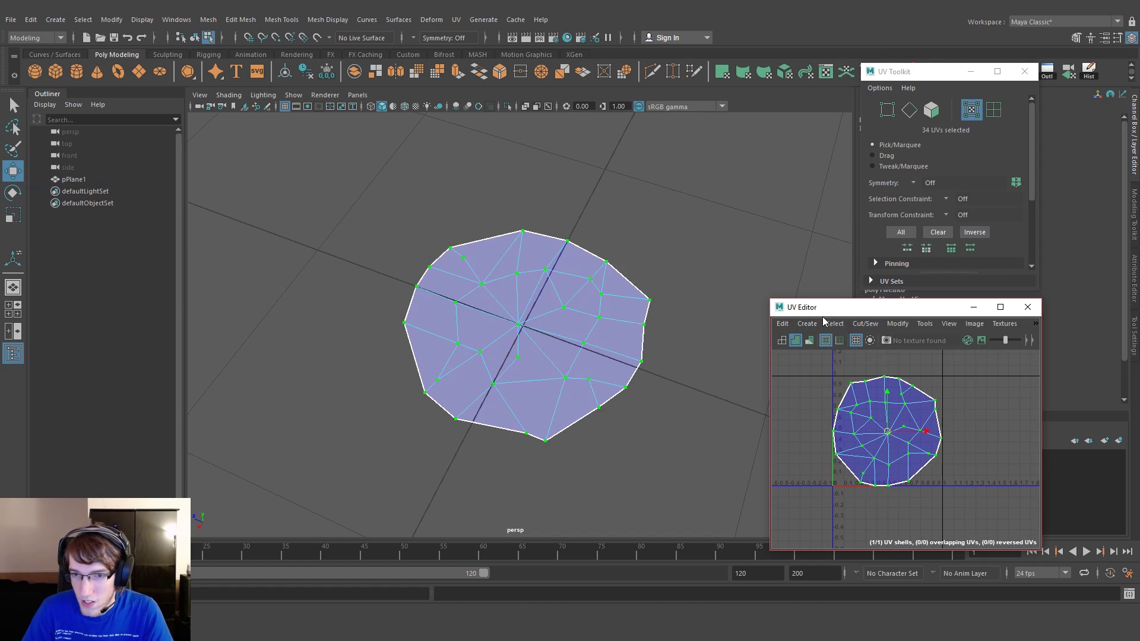
click(866, 323)
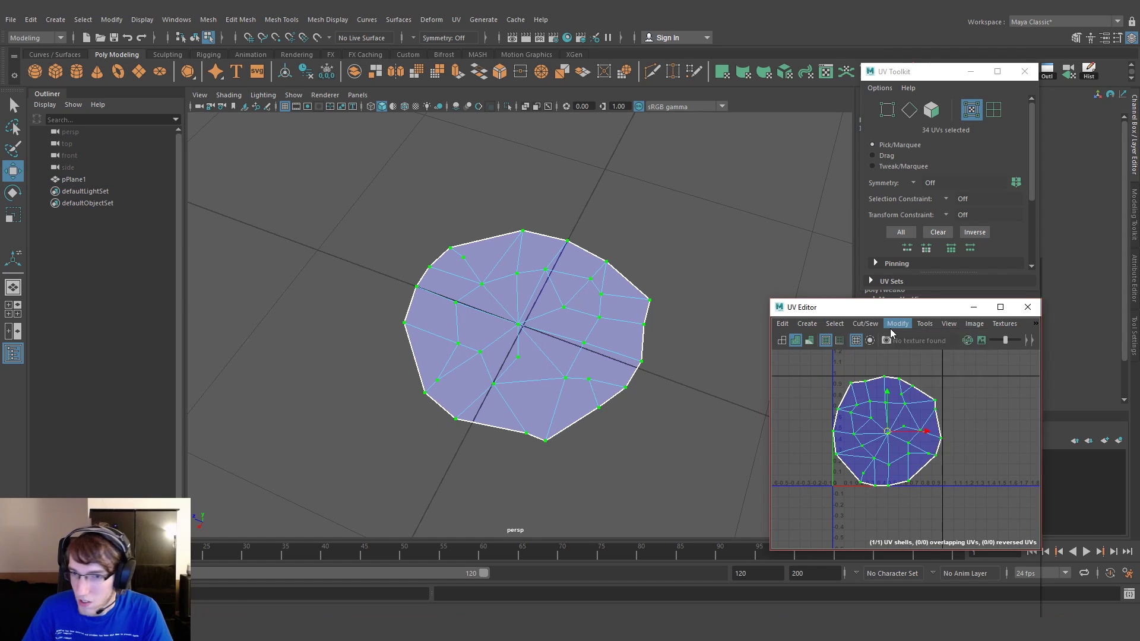
click(885, 409)
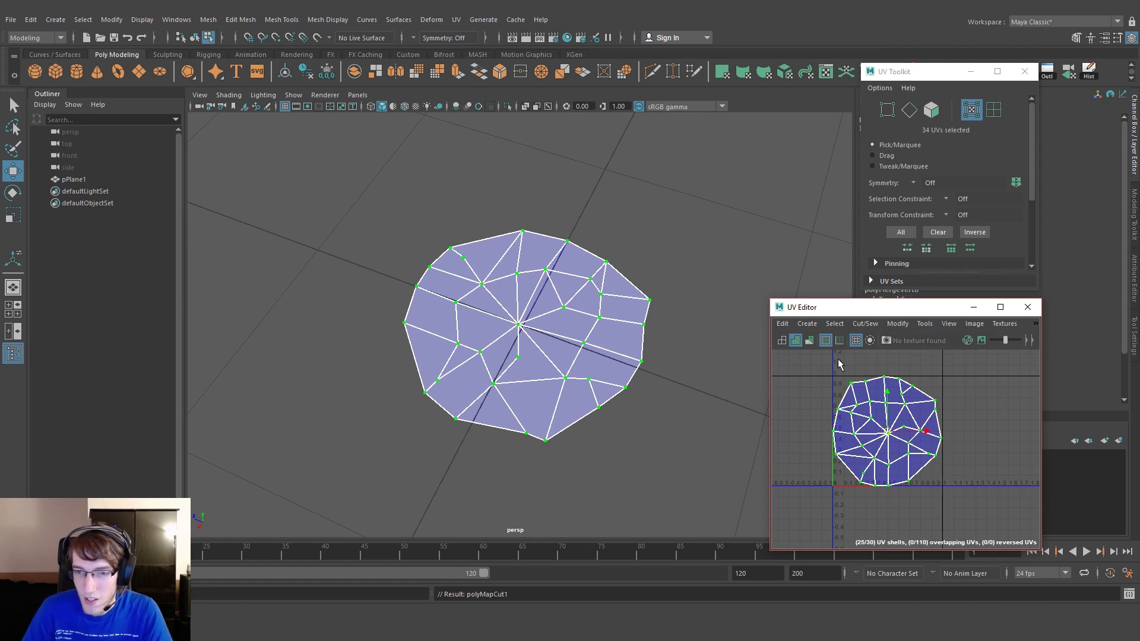
- Switch to UV shell selection and pull the shells along the layout's upper edge apart
click(993, 110)
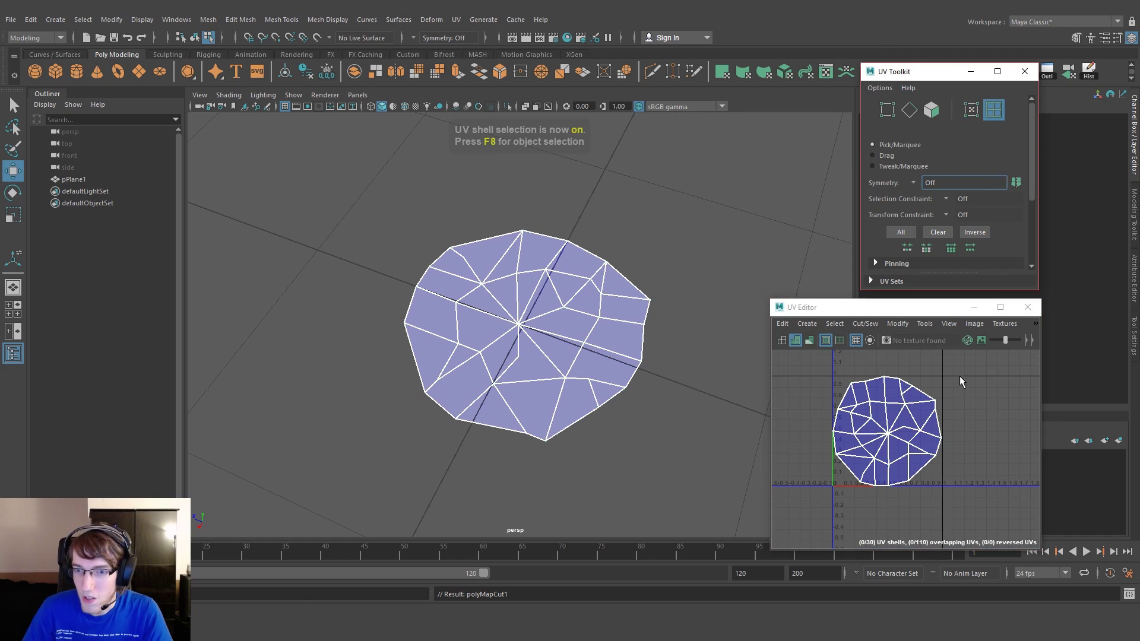
click(895, 389)
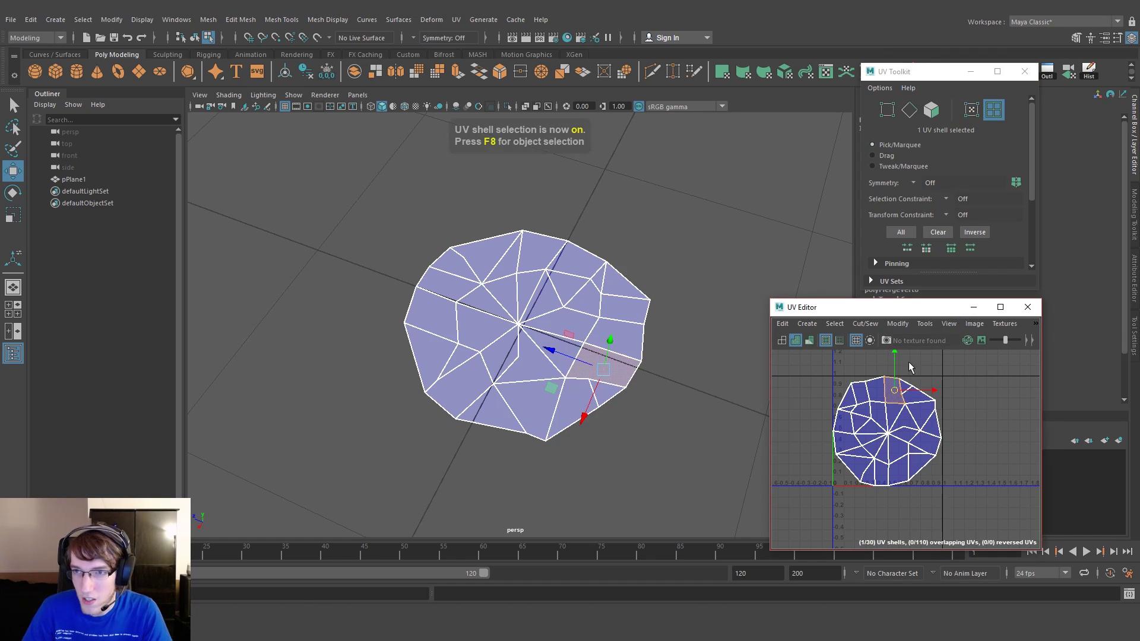
drag(898, 389, 836, 457)
click(905, 390)
click(879, 394)
click(879, 416)
click(859, 393)
drag(862, 398, 930, 468)
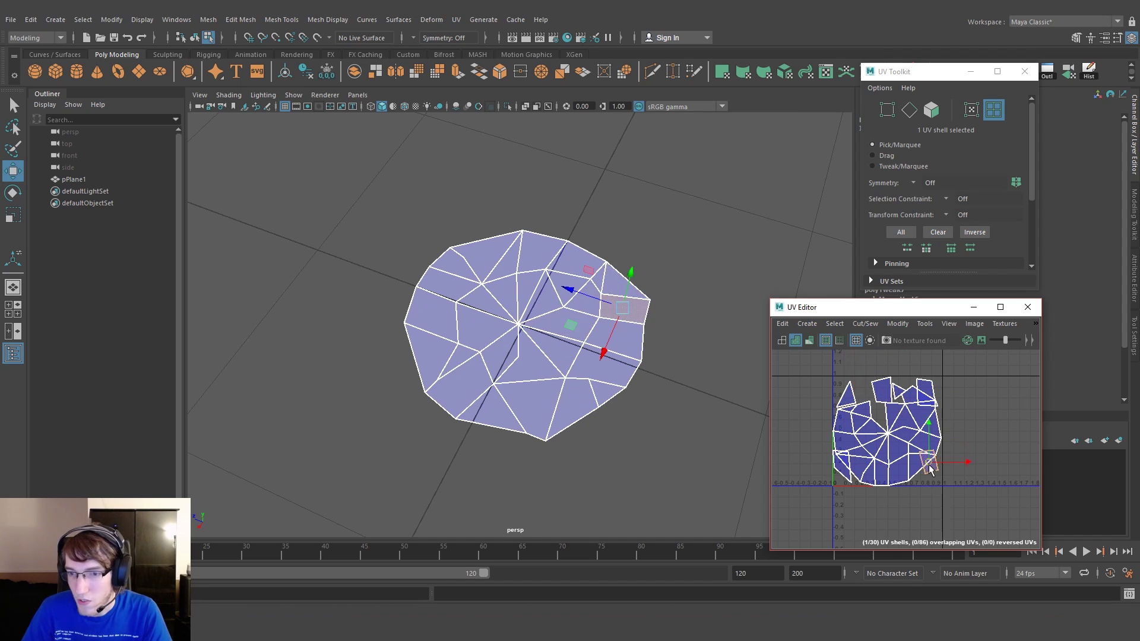
- Separate the shells on the left side of the UV layout, moving one down to the lower edge
click(856, 411)
drag(864, 392, 874, 476)
click(847, 398)
click(844, 422)
click(895, 419)
click(845, 446)
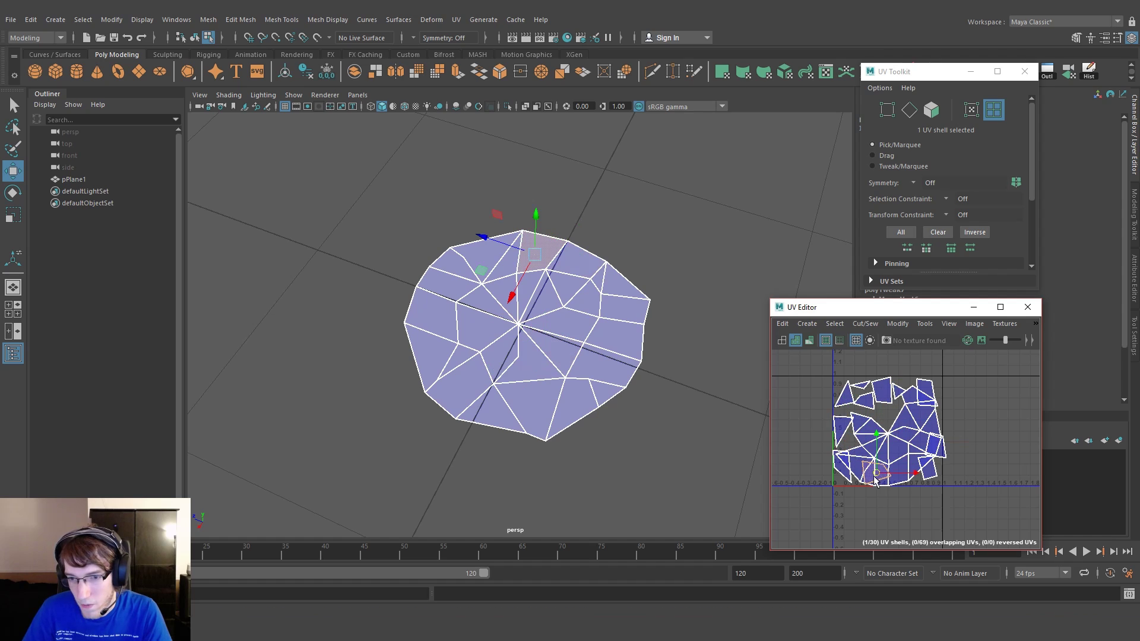
- Move shells from the layout's centre and upper right out into the empty space above and beside it
drag(873, 433, 969, 439)
click(870, 426)
click(918, 415)
click(899, 393)
click(916, 390)
drag(918, 389, 912, 360)
click(906, 421)
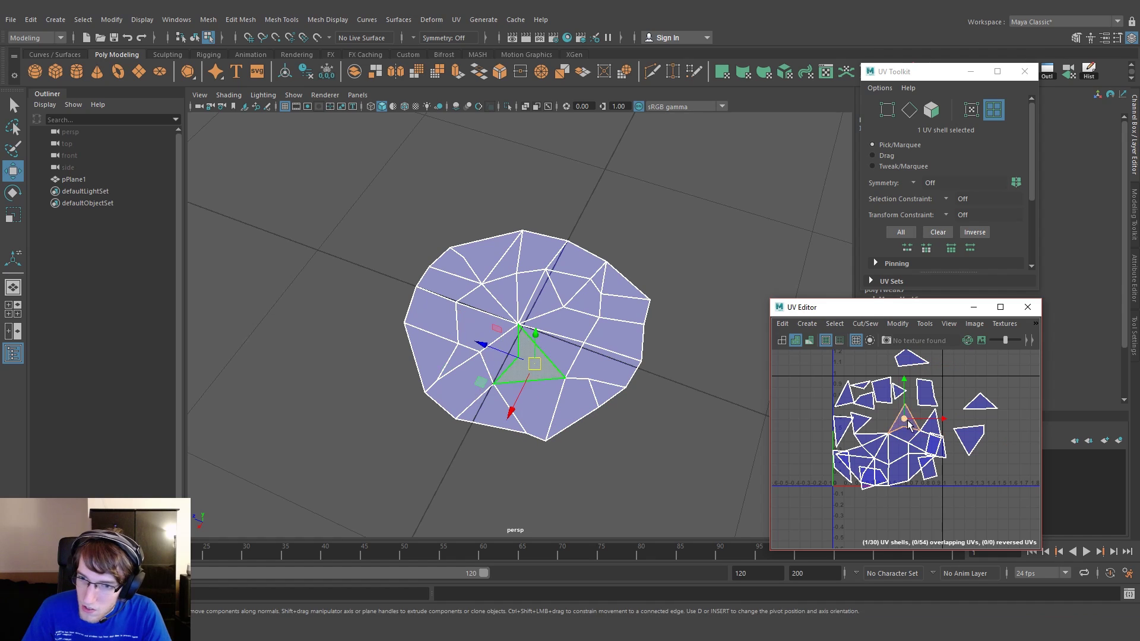
drag(908, 421, 964, 377)
- Spread out the shells on the right side and centre of the UV layout so they no longer overlap
click(909, 435)
drag(907, 434, 869, 368)
click(928, 439)
click(936, 426)
drag(935, 427, 997, 462)
click(921, 440)
drag(924, 438, 962, 472)
click(902, 450)
click(888, 420)
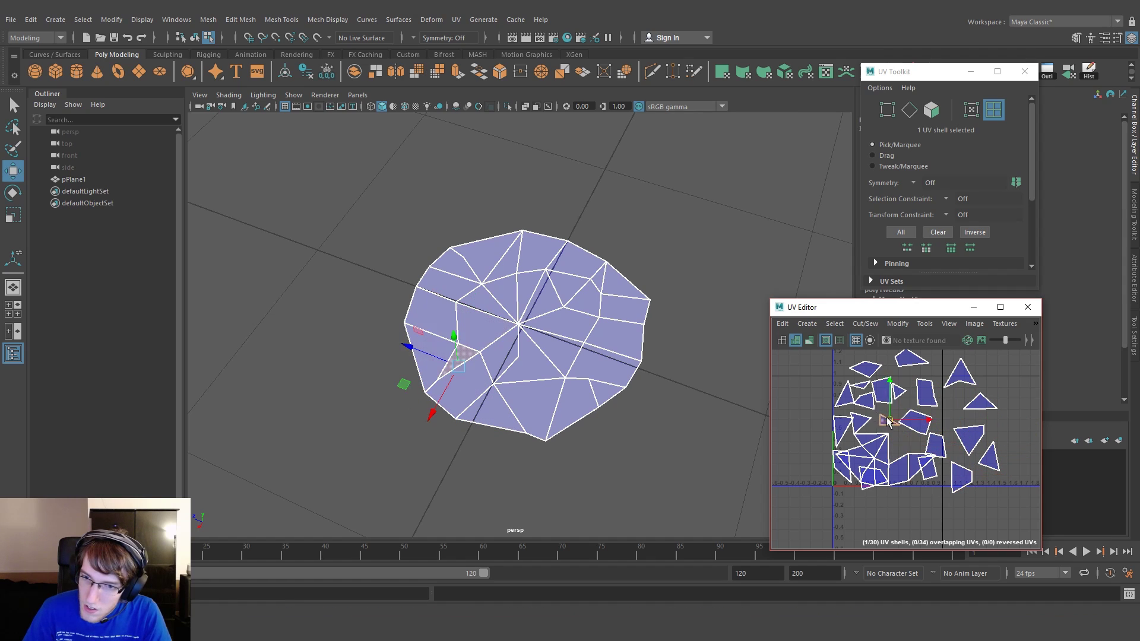
- Pull apart the overlapping shells in the lower-left part of the UV layout
click(877, 449)
drag(878, 449, 823, 480)
click(859, 452)
click(870, 438)
click(858, 472)
click(884, 453)
drag(884, 453, 830, 397)
- Separate the remaining shells along the layout's lower edge and close up the gaps on its right side
click(896, 473)
click(884, 473)
drag(883, 471, 1005, 428)
click(869, 473)
drag(869, 472, 927, 470)
click(898, 471)
click(907, 466)
click(925, 468)
click(937, 452)
click(969, 441)
drag(969, 440, 940, 449)
scroll(951, 409, down, 3)
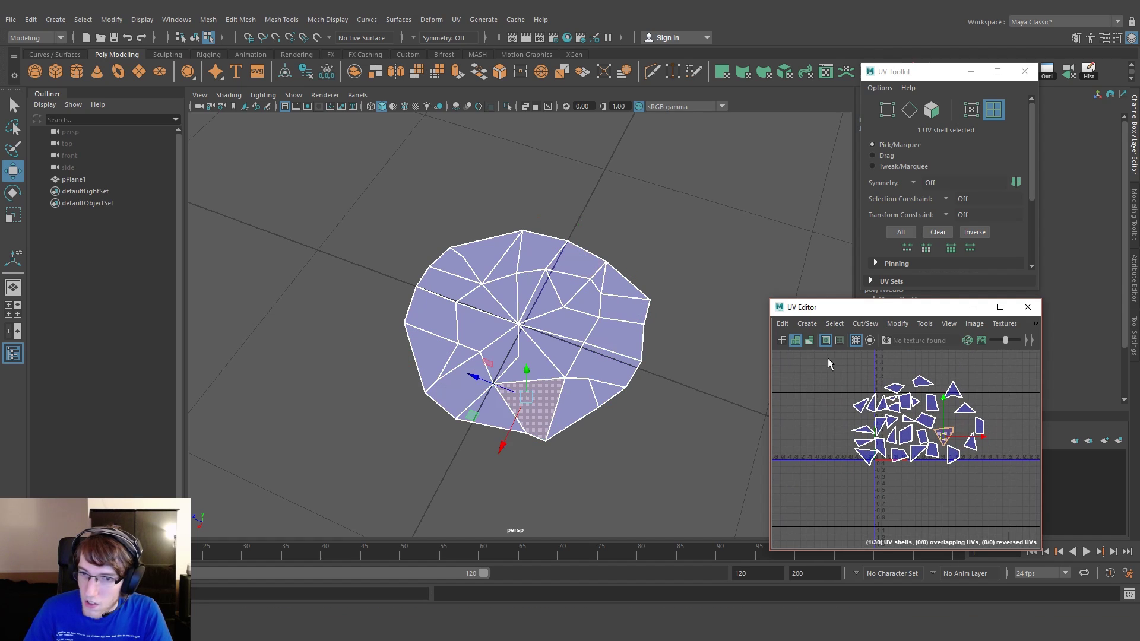
- Select all the UV shells, scale them down together and shift them over the unit square
drag(831, 362, 989, 475)
key(r)
scroll(912, 433, up, 5)
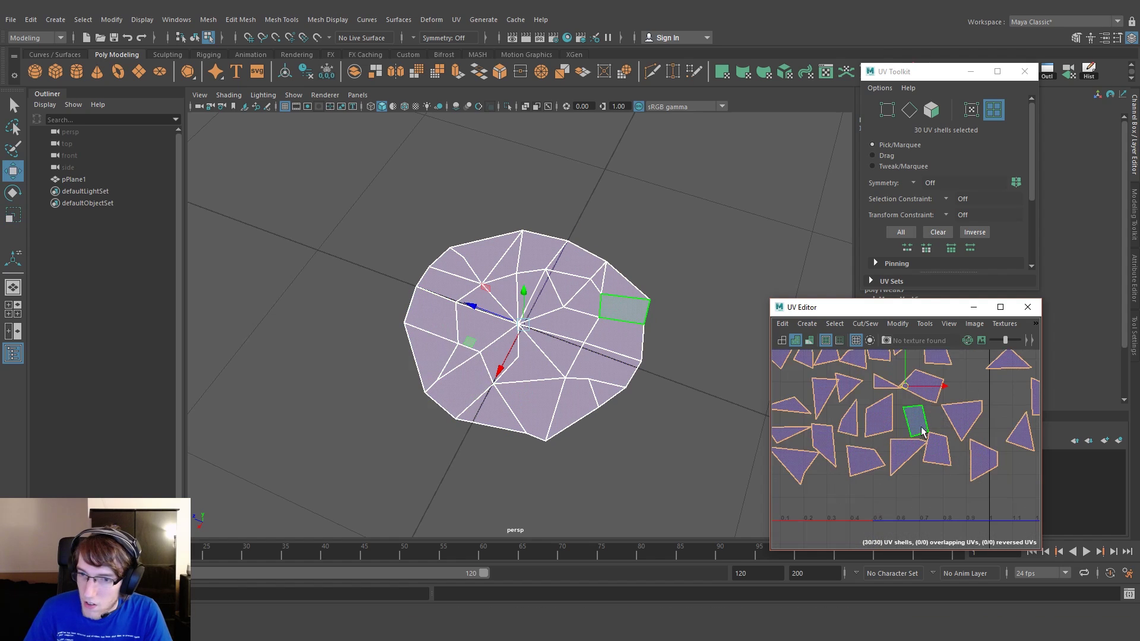
scroll(912, 435, down, 2)
key(w)
drag(911, 437, 904, 432)
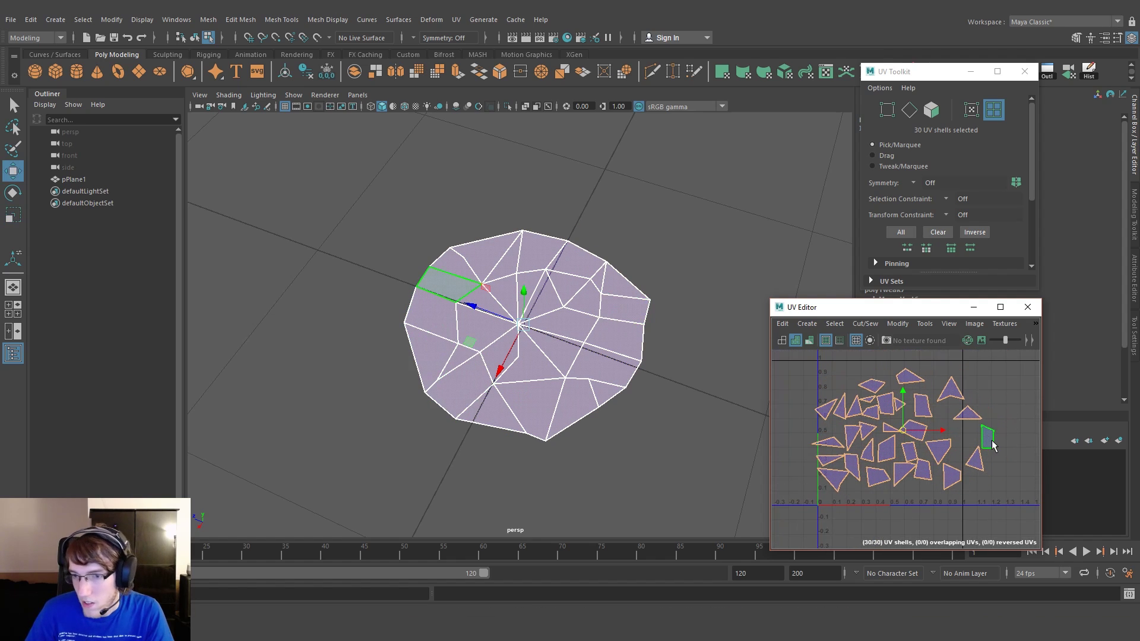
- Move the shells lying outside the unit square into free gaps within it, shifting the upper-right triangular shell to make room
click(991, 444)
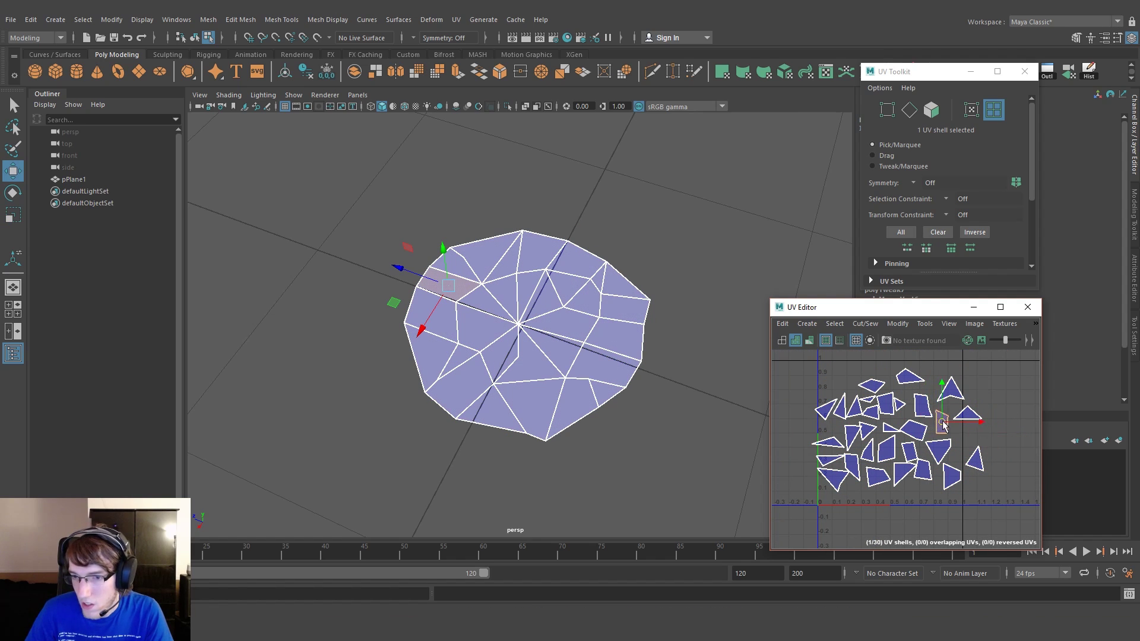
click(949, 389)
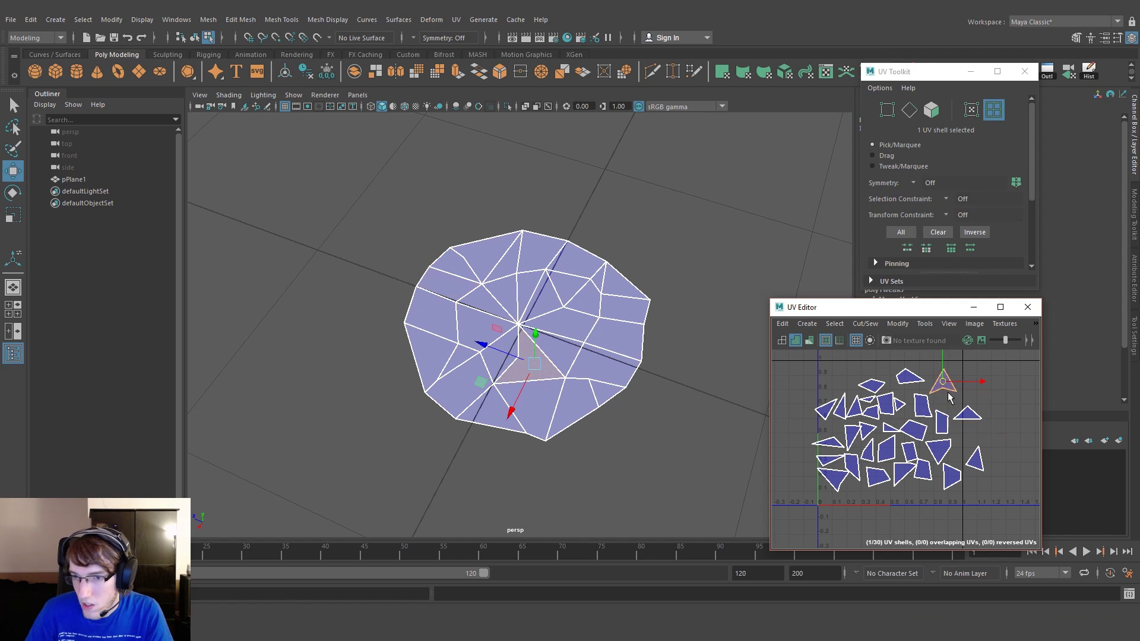
click(962, 412)
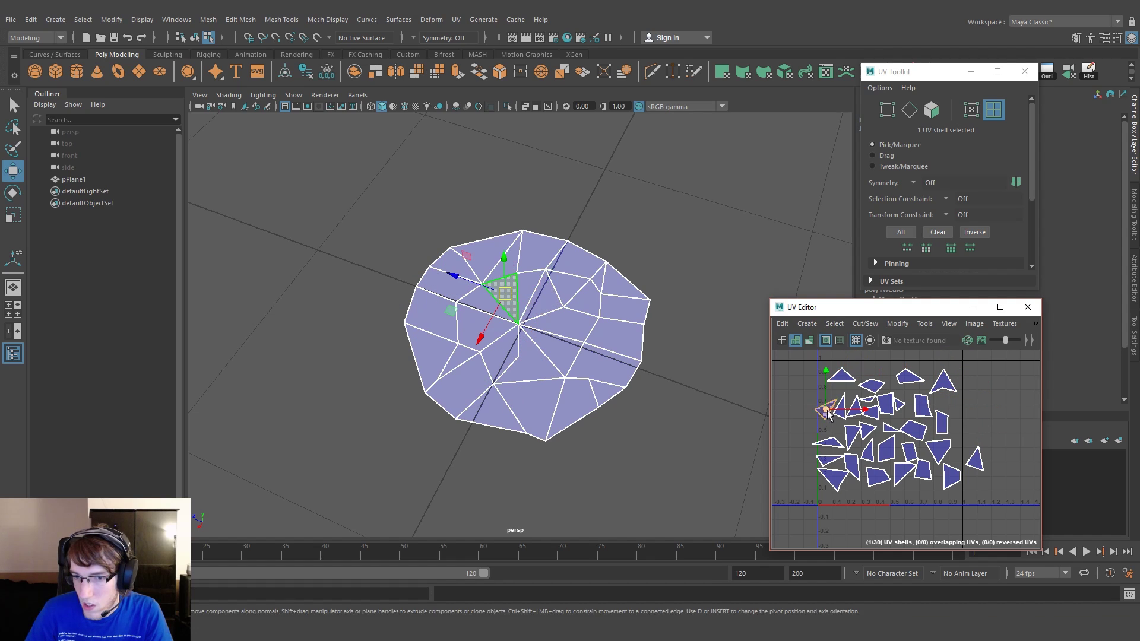
click(976, 462)
drag(979, 467, 941, 377)
click(942, 386)
- Rotate the narrow shell crossing the unit square's left edge upright and place it inside the square
click(829, 460)
key(e)
click(830, 444)
drag(848, 474, 885, 420)
key(w)
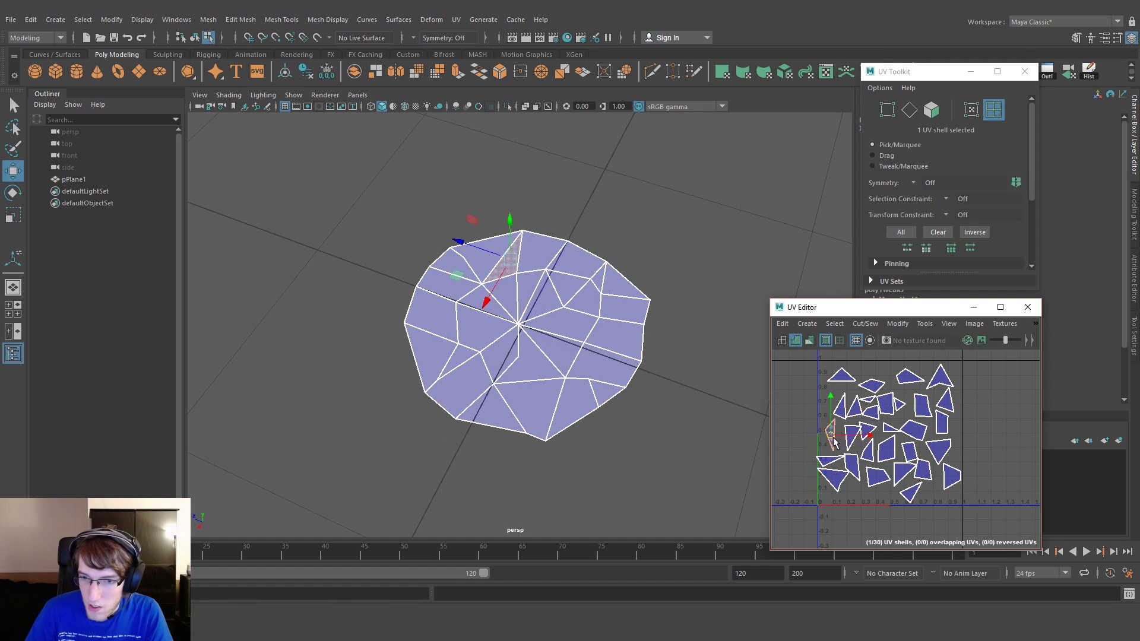
- Rotate the two lowest shells at the unit square's left edge and fit them inside the lower-left corner
click(830, 461)
key(e)
drag(850, 492, 846, 403)
key(w)
click(835, 480)
key(e)
drag(851, 509, 835, 521)
key(w)
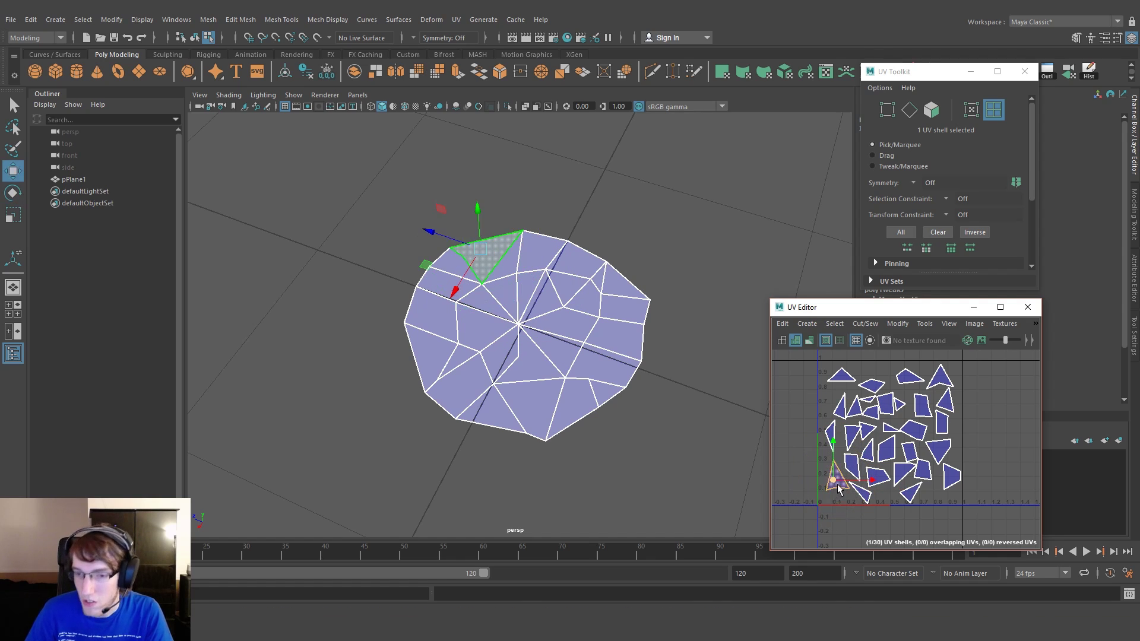
- Rotate the shell nearest the unit square's lower-right edge and fit it into the corner, then adjust the larger triangular shell above it
click(952, 476)
key(e)
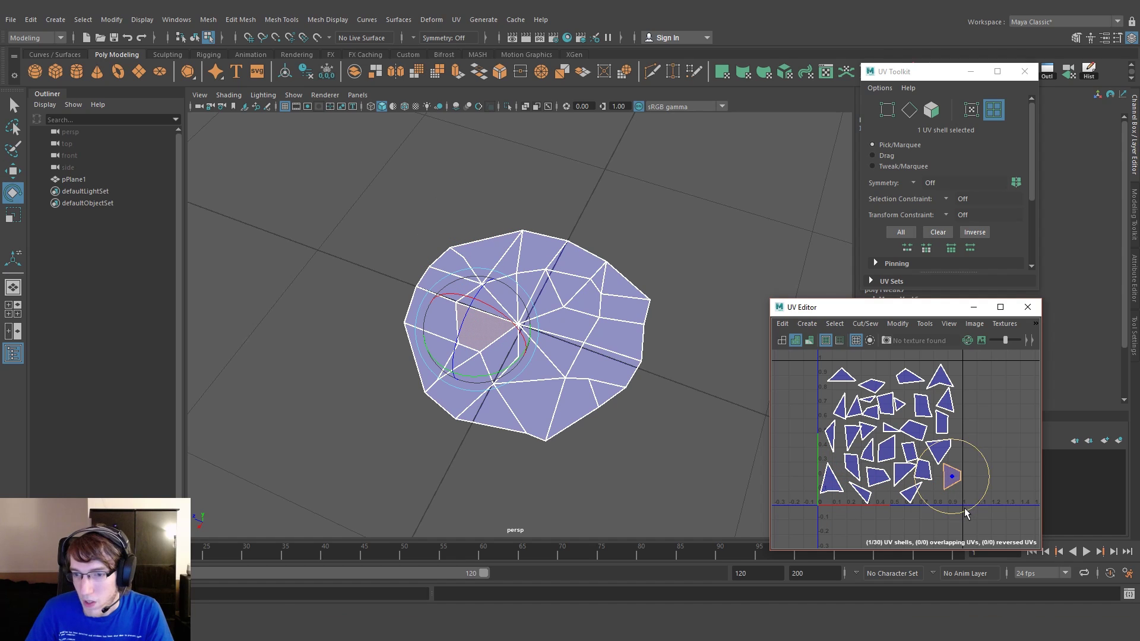
mouse_move(965, 509)
mouse_down()
mouse_move(919, 498)
mouse_move(887, 424)
mouse_move(895, 414)
mouse_up()
key(w)
drag(957, 476, 948, 484)
click(939, 452)
key(e)
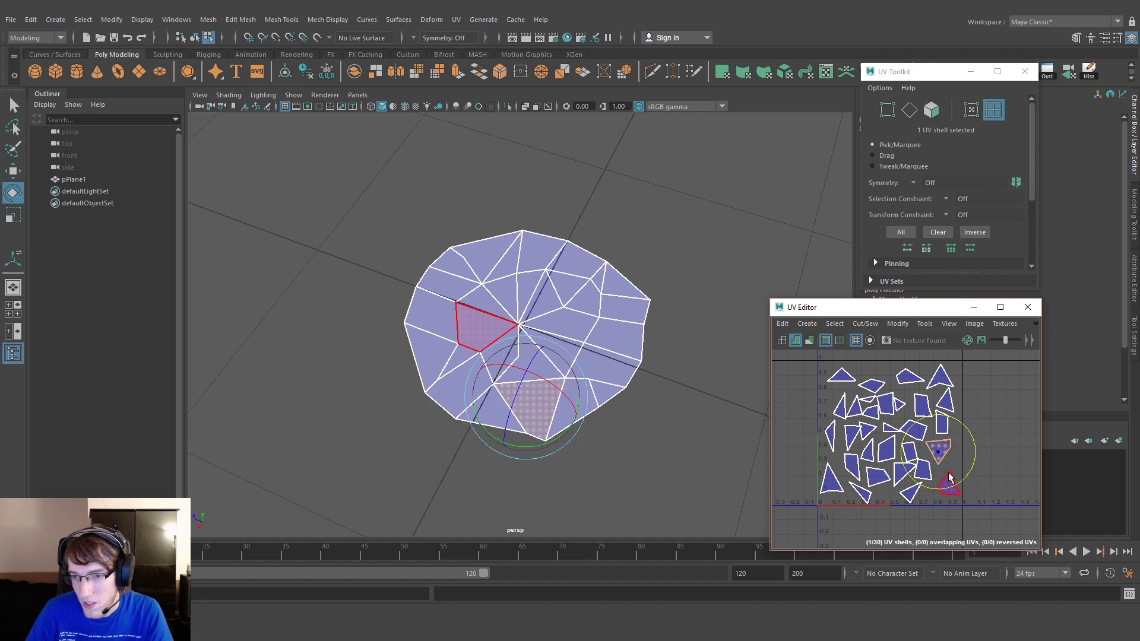
key(w)
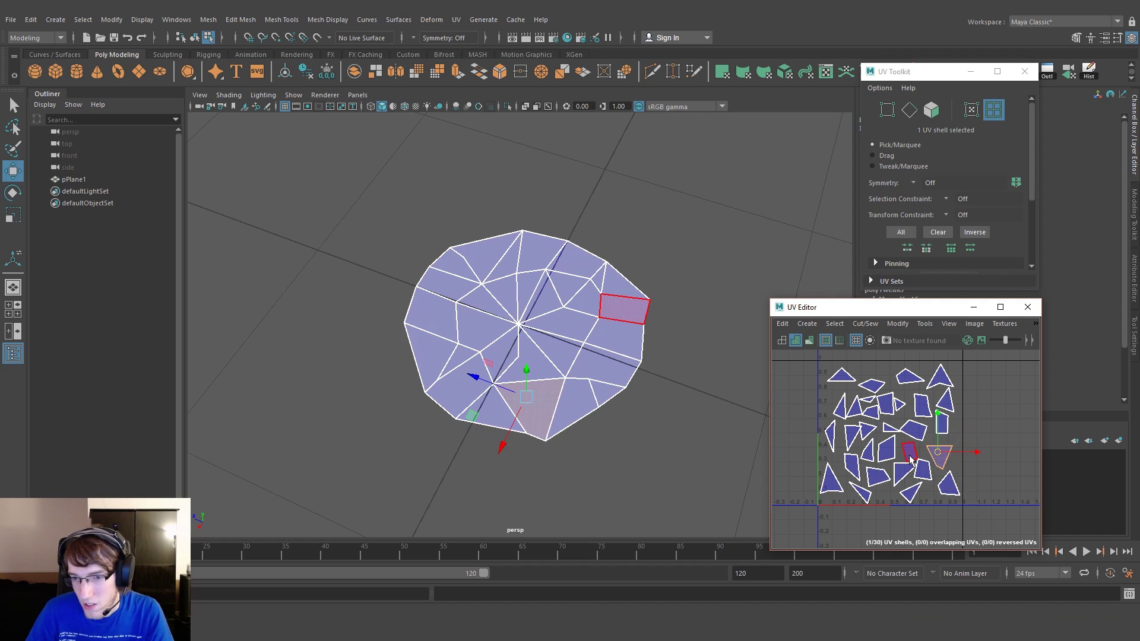
- Rotate the four-sided shell beside the large lower-right triangle onto its side and turn the small narrow shell near the centre diagonally
click(910, 453)
key(e)
drag(865, 480, 841, 406)
key(w)
click(890, 429)
key(e)
key(w)
- Rotate the small triangular shell in the upper middle and move it clear of the adjoining four-sided shell
click(900, 406)
key(e)
key(w)
key(e)
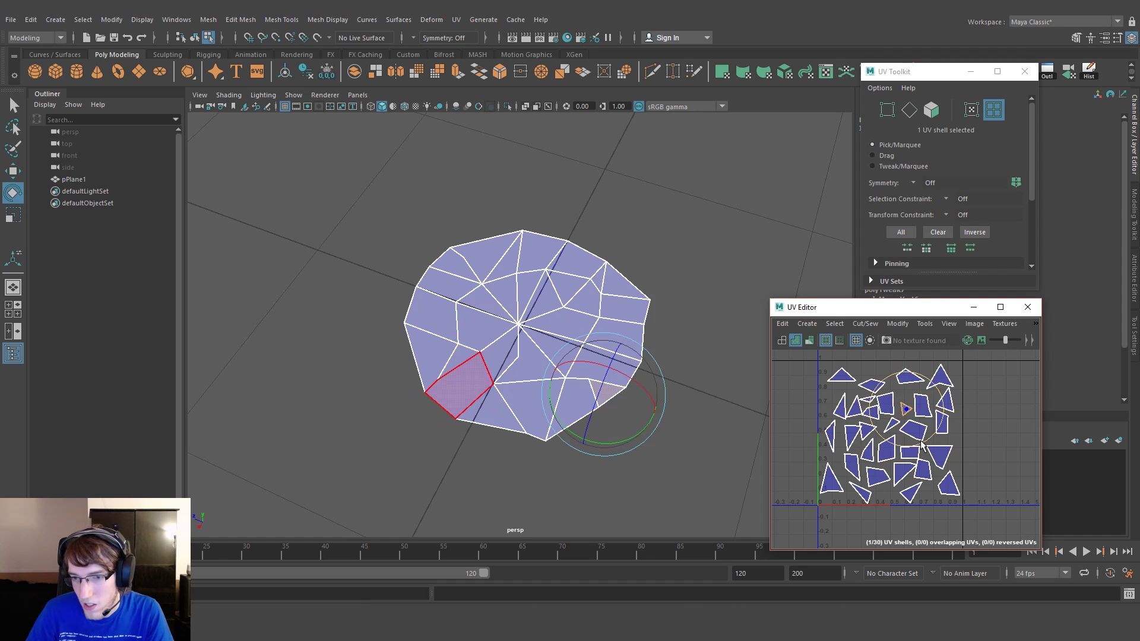
key(w)
- Tilt the four-sided shell in the upper middle and nudge it up into the free space below the top row
click(890, 408)
key(e)
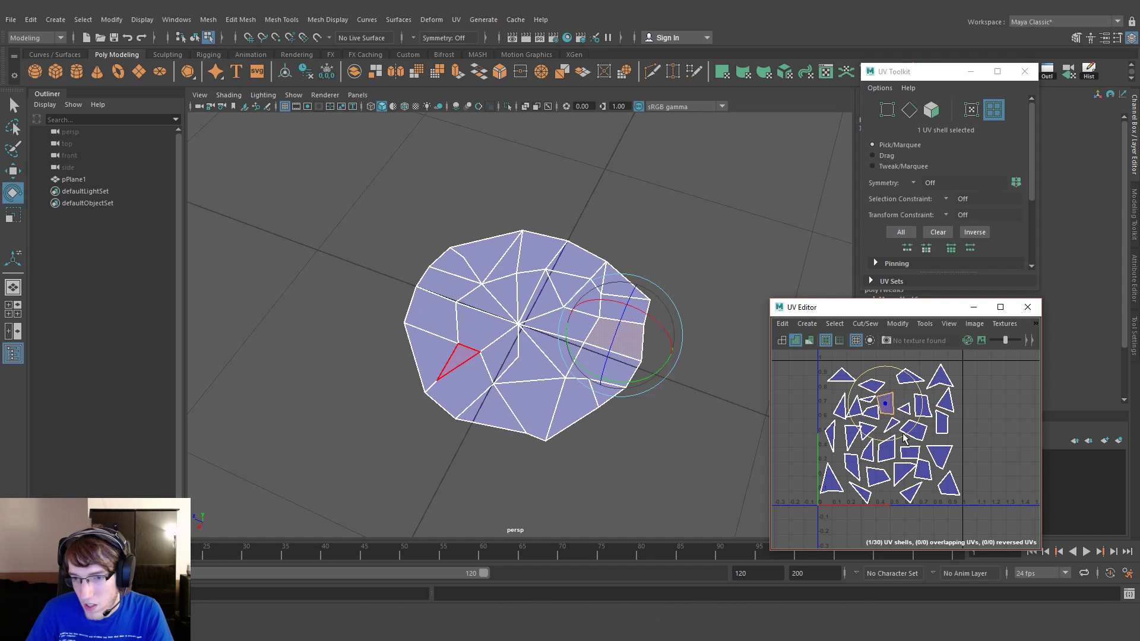
drag(902, 435, 793, 410)
key(w)
drag(887, 401, 893, 397)
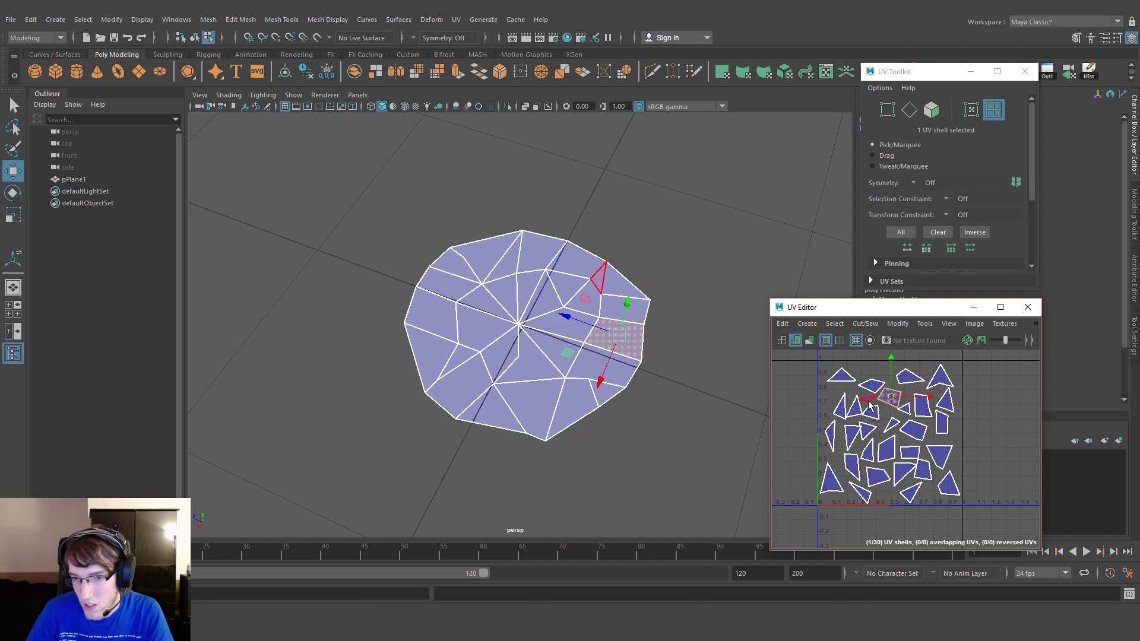
- Rotate the crowded triangular shell at the upper left and move it into the gap along the unit square's left edge
click(869, 405)
key(e)
key(w)
key(e)
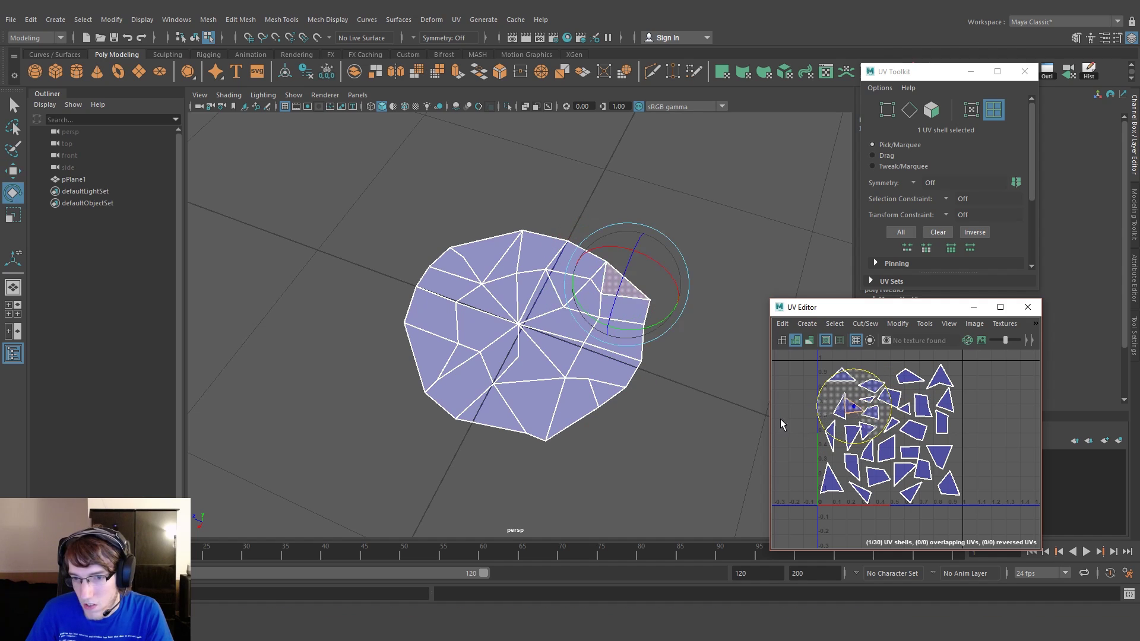
key(w)
drag(854, 410, 830, 397)
key(e)
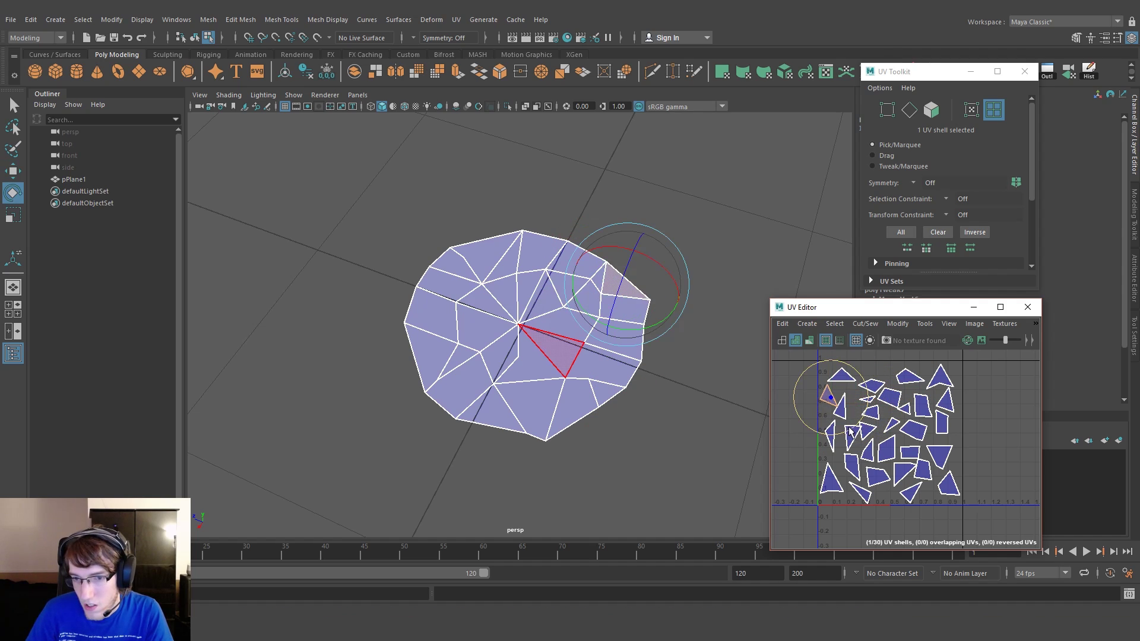
key(w)
key(e)
- Turn the top row's second shell upright and rotate the upper-right triangular shell to point sideways, then clear the selection
click(878, 411)
key(w)
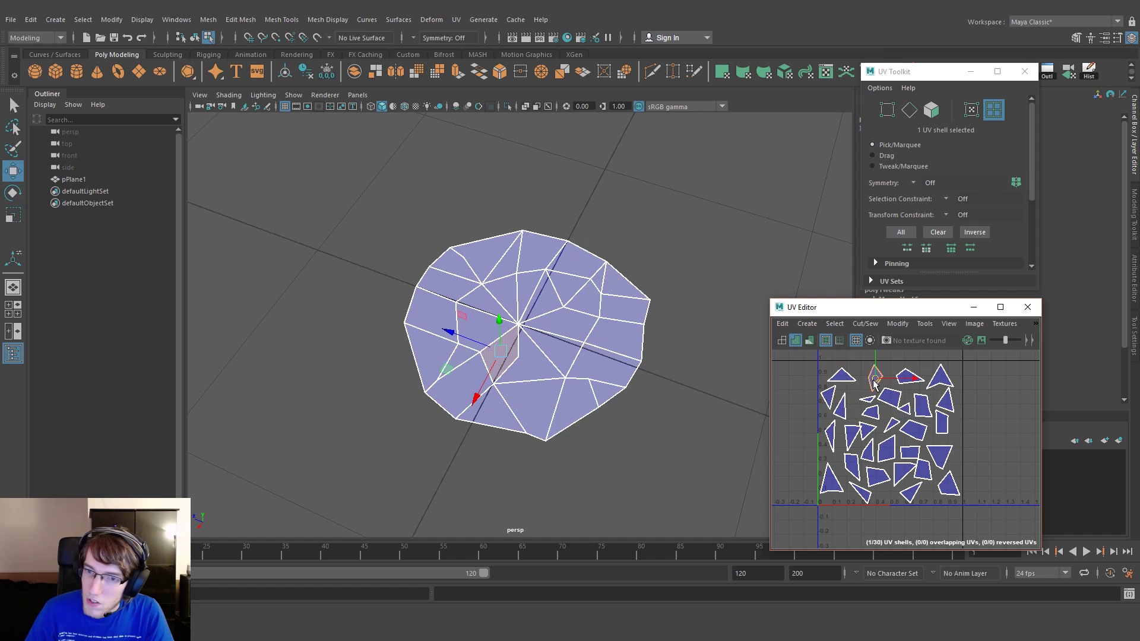
click(949, 381)
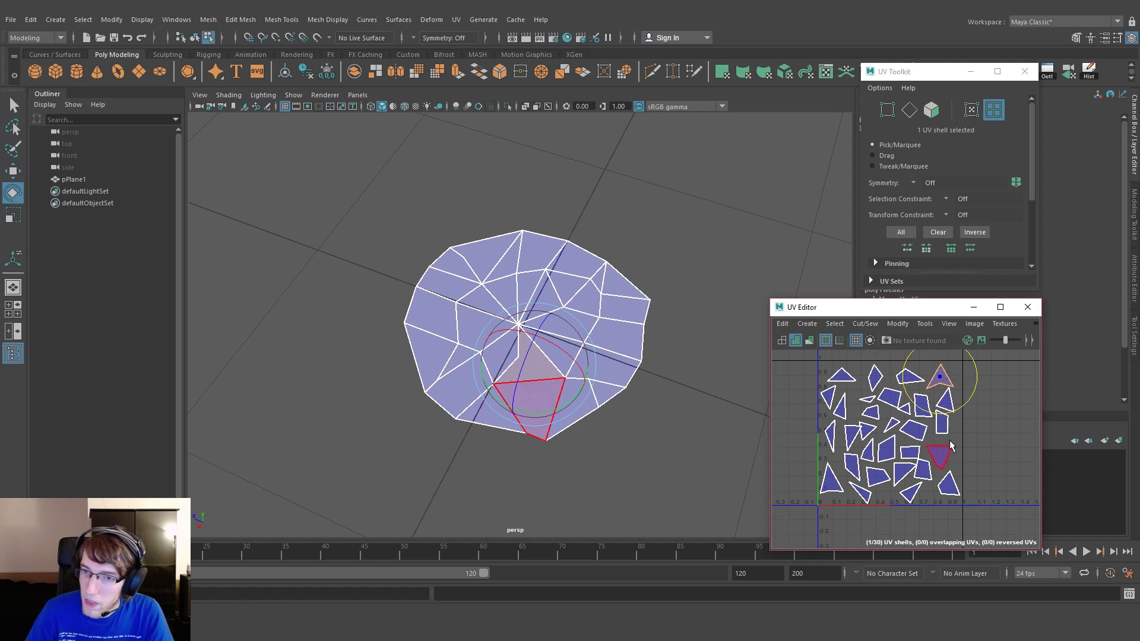
drag(969, 402, 977, 391)
key(w)
click(968, 434)
- Return the plane to object selection and export it as CrystalPlaneTutorial to the Unity project's 5_Crystal Meshes folder
click(529, 356)
right_drag(530, 360, 576, 268)
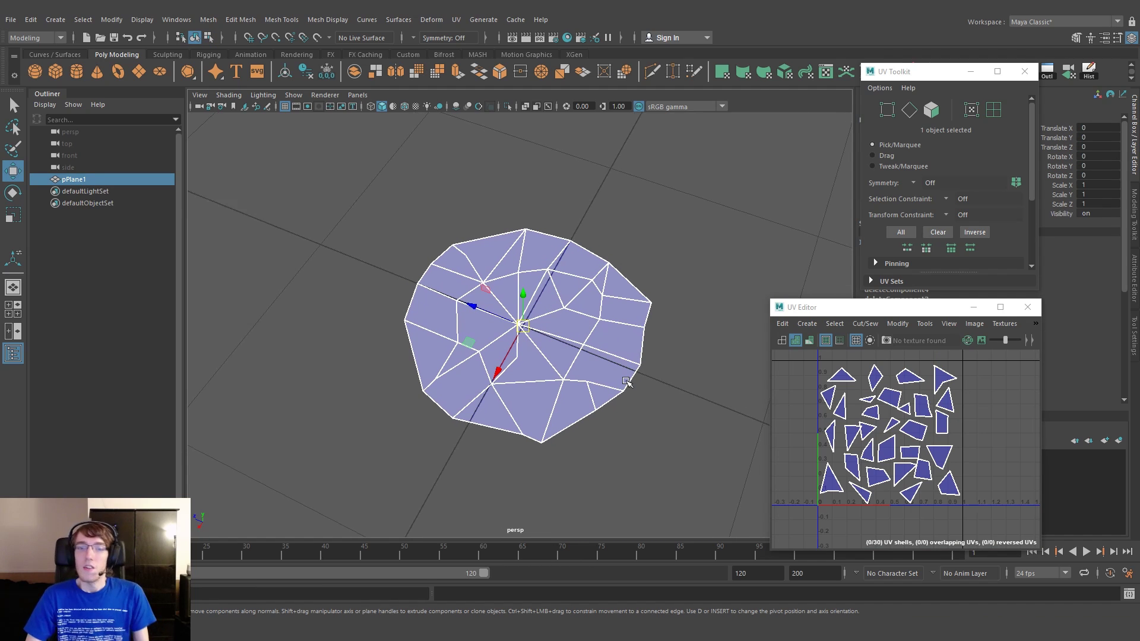
click(11, 19)
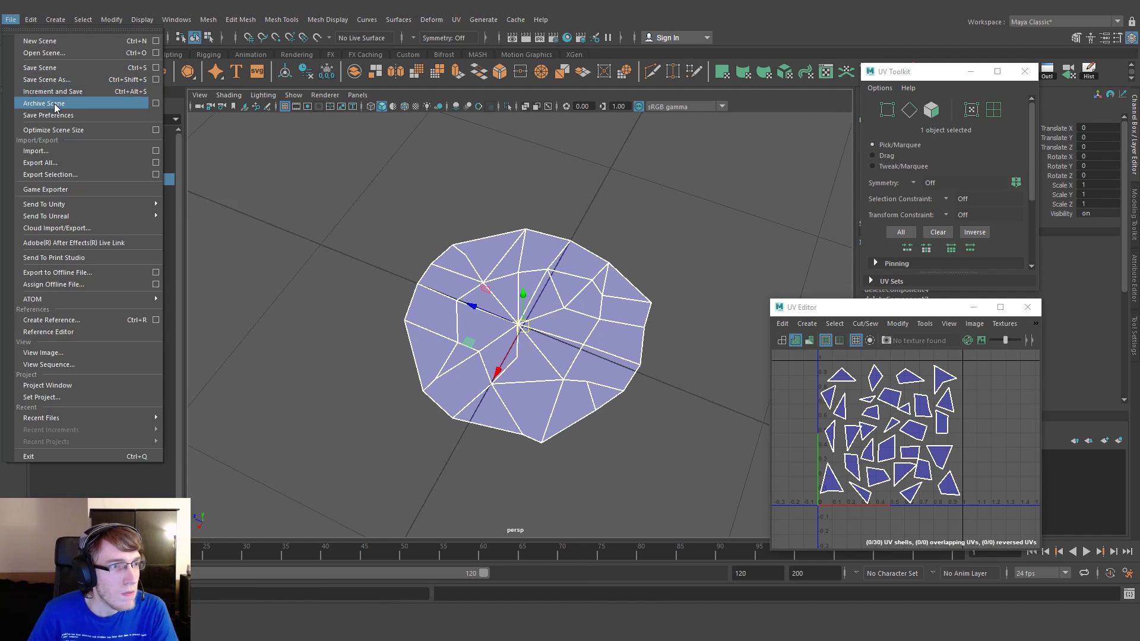
click(51, 174)
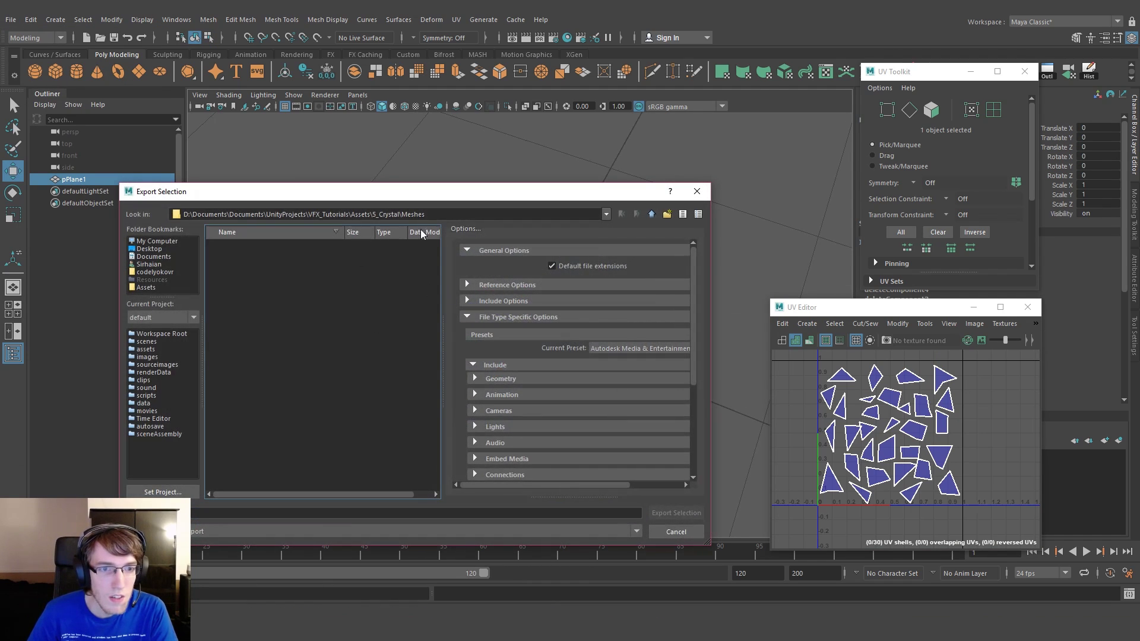
click(297, 513)
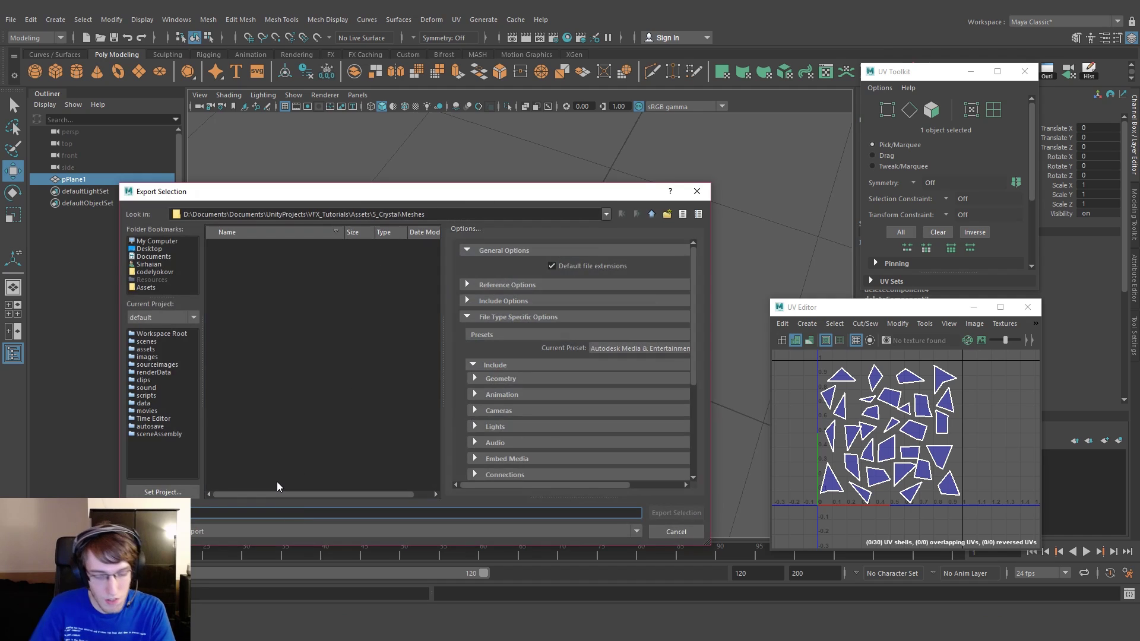
text(C)
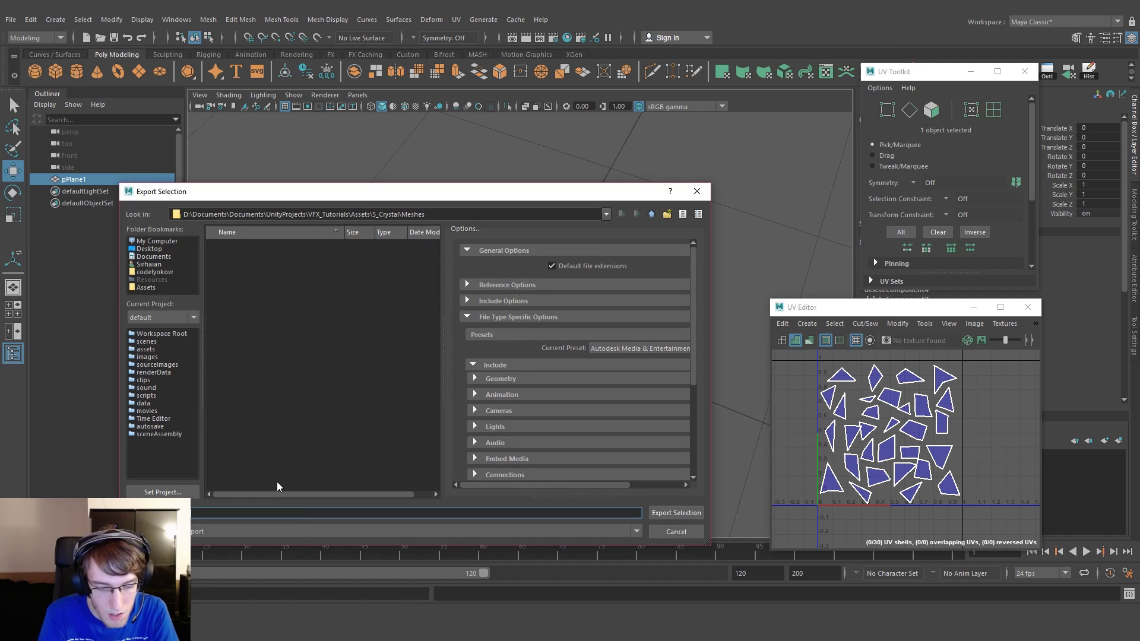
text(PlaneTutori)
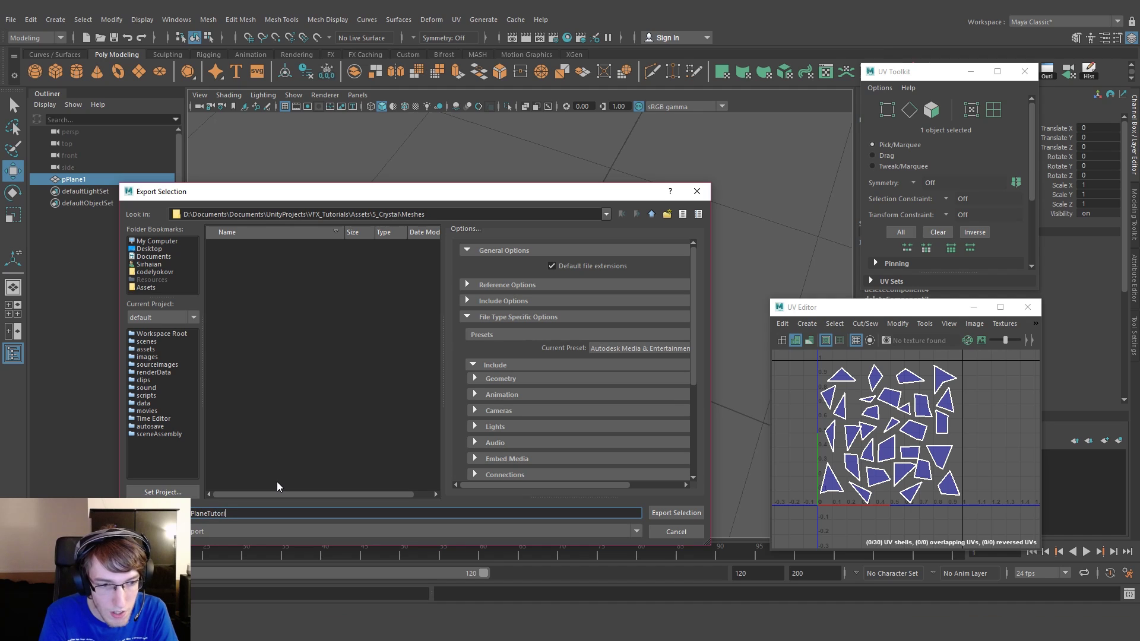
text(al)
key(Return)
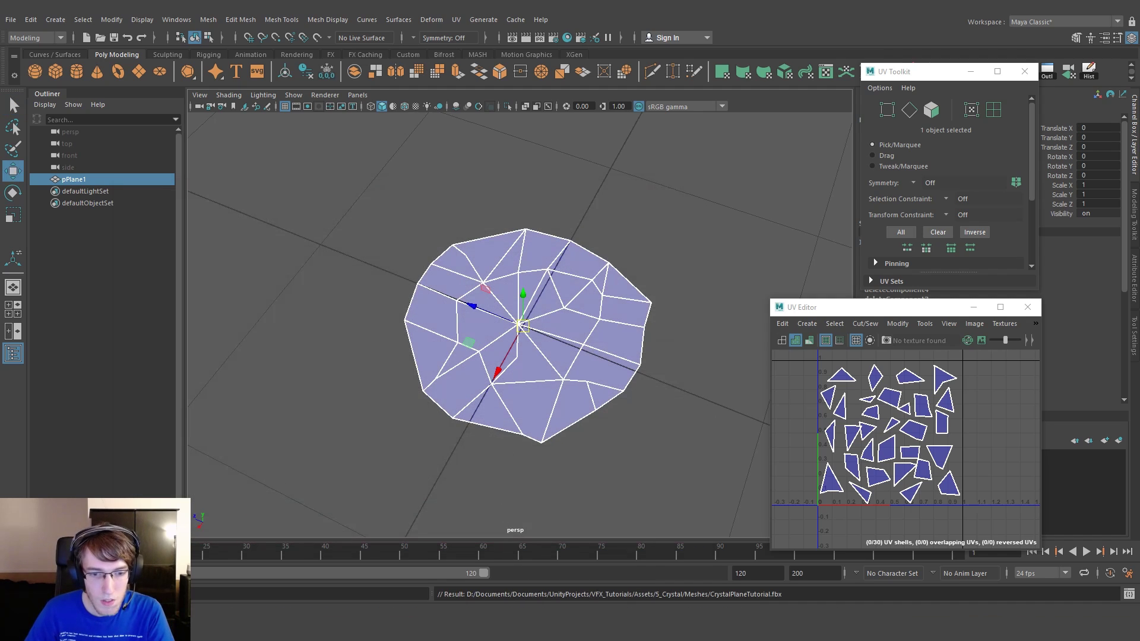
- Switch to Unity and expand the 5_Crystal project folder along with its Meshes and Materials subfolders
key(alt+Tab)
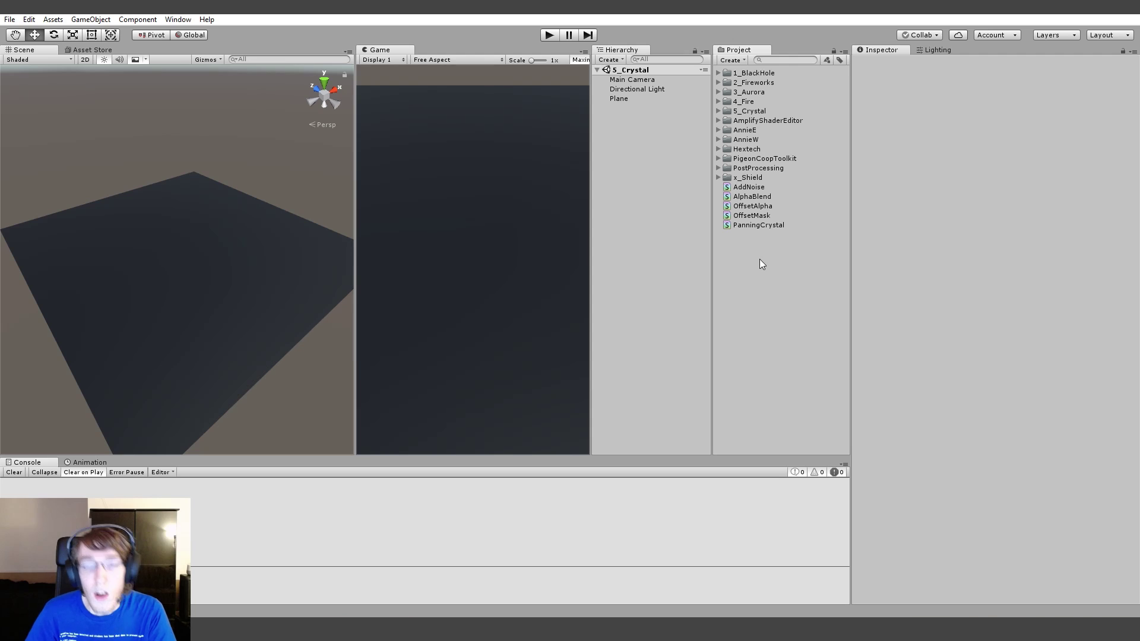
alt+drag(289, 269, 288, 278)
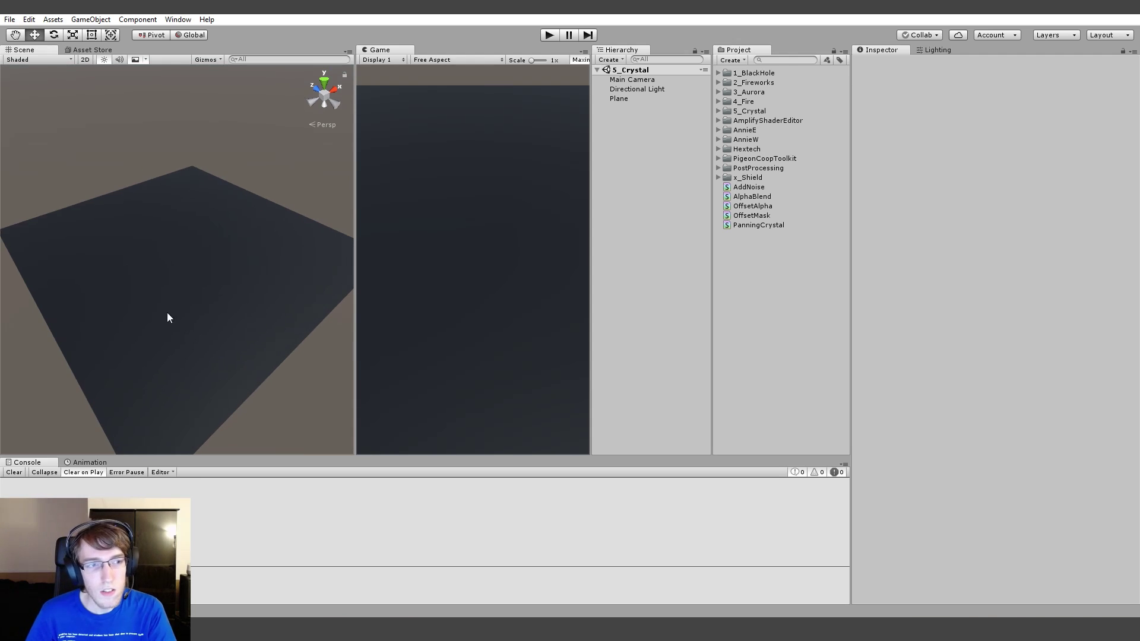
click(197, 240)
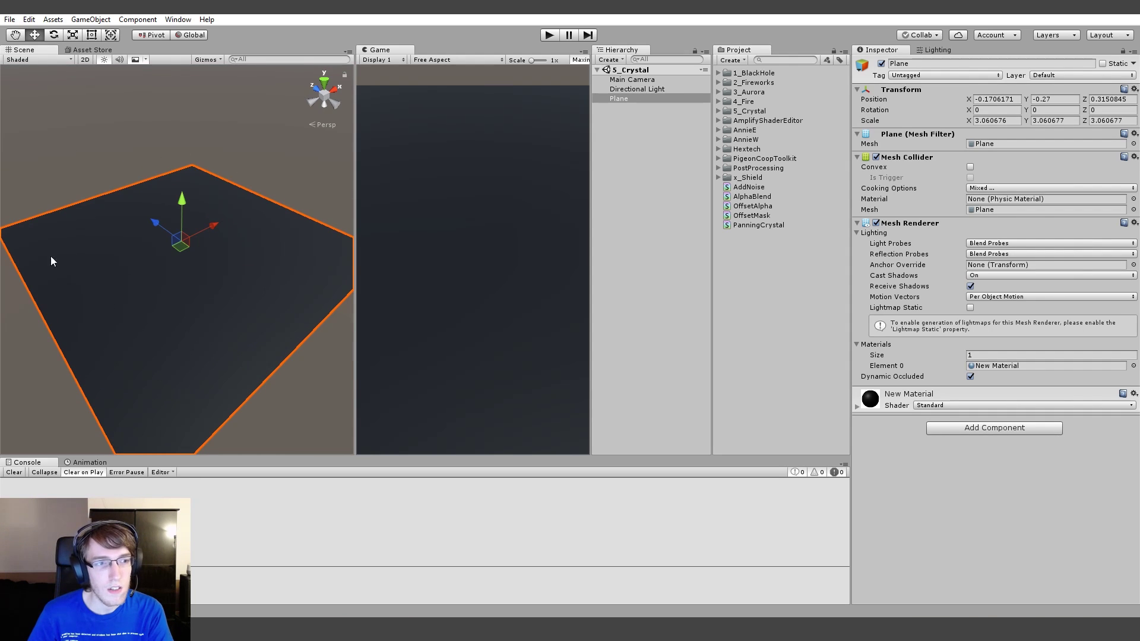
click(247, 149)
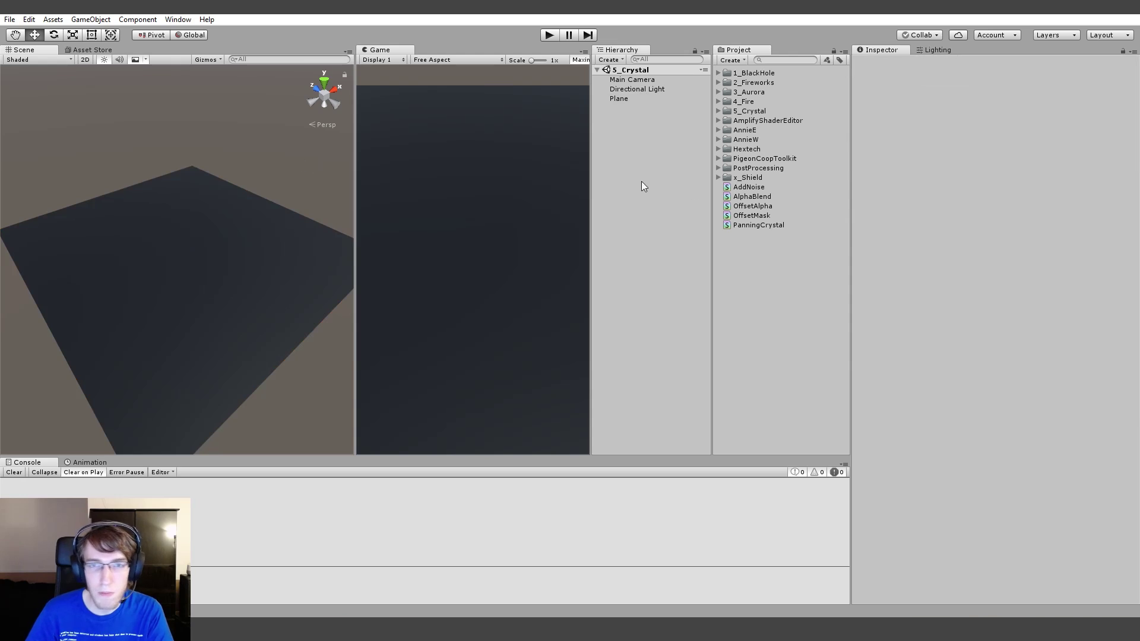
click(719, 111)
click(727, 130)
click(727, 130)
click(727, 130)
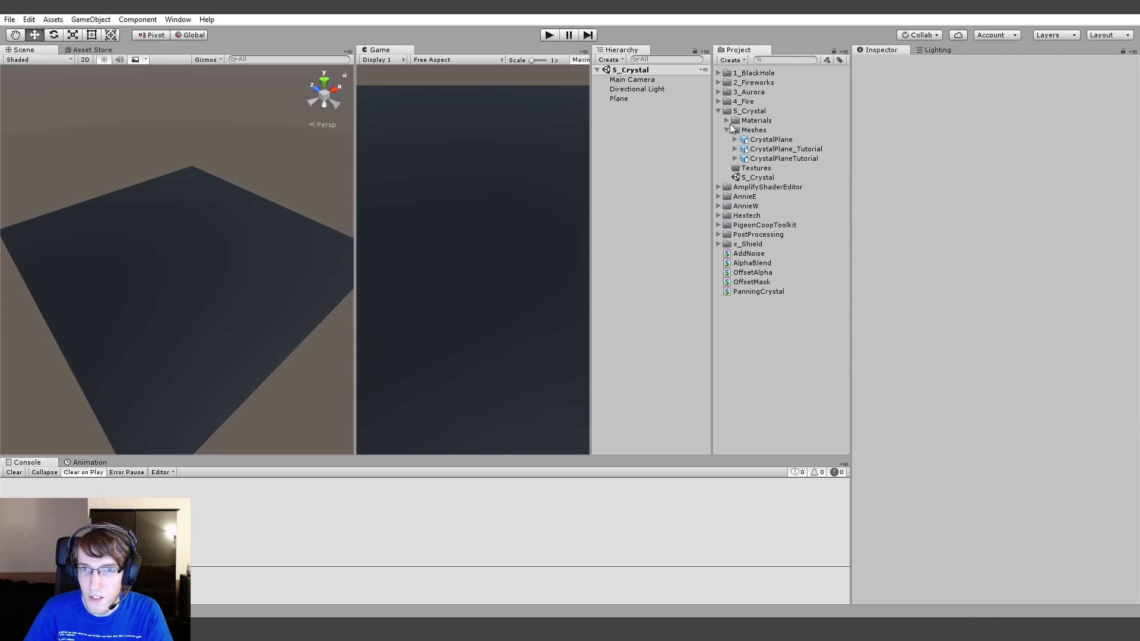
click(727, 120)
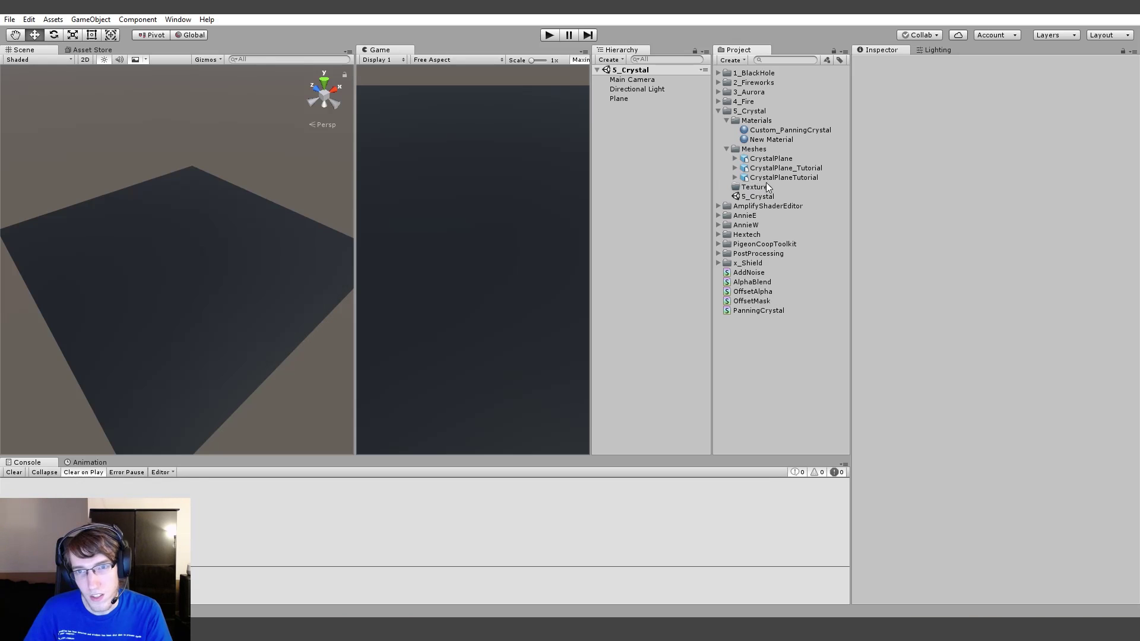
- Compare the import settings and previews of the three crystal plane meshes in the Meshes folder
click(769, 178)
click(780, 169)
click(783, 158)
click(785, 168)
click(792, 177)
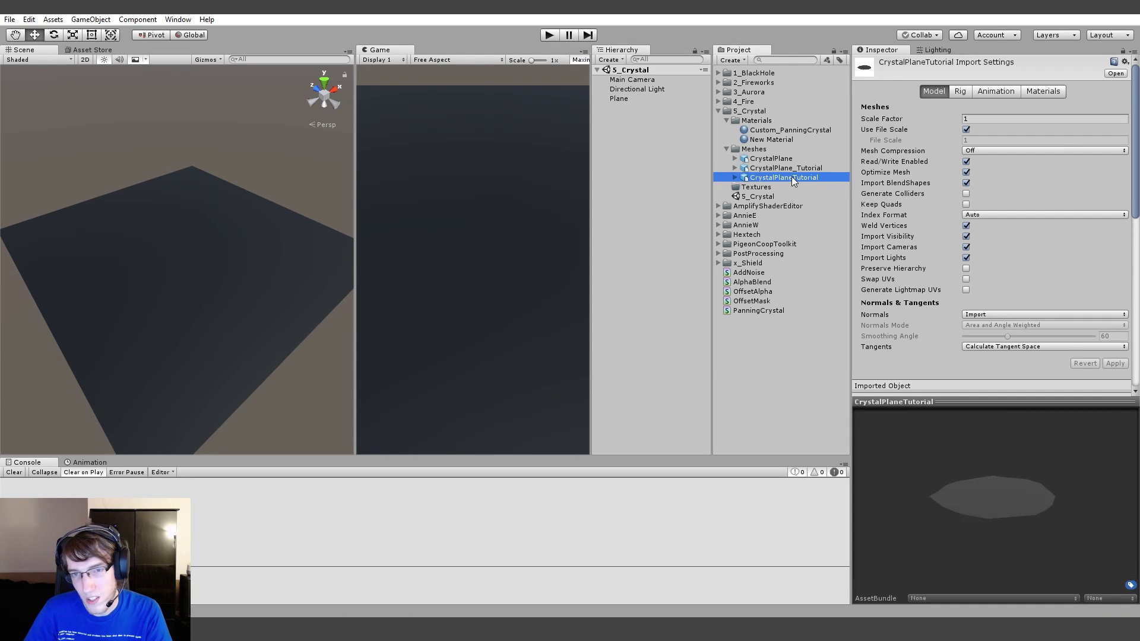
click(786, 169)
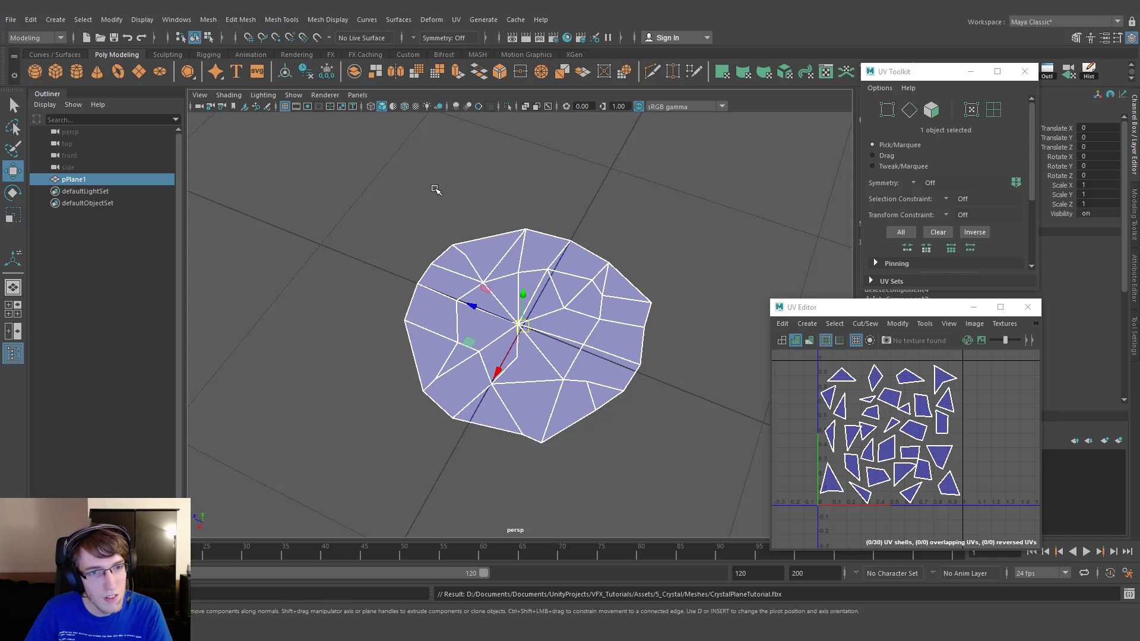
click(11, 19)
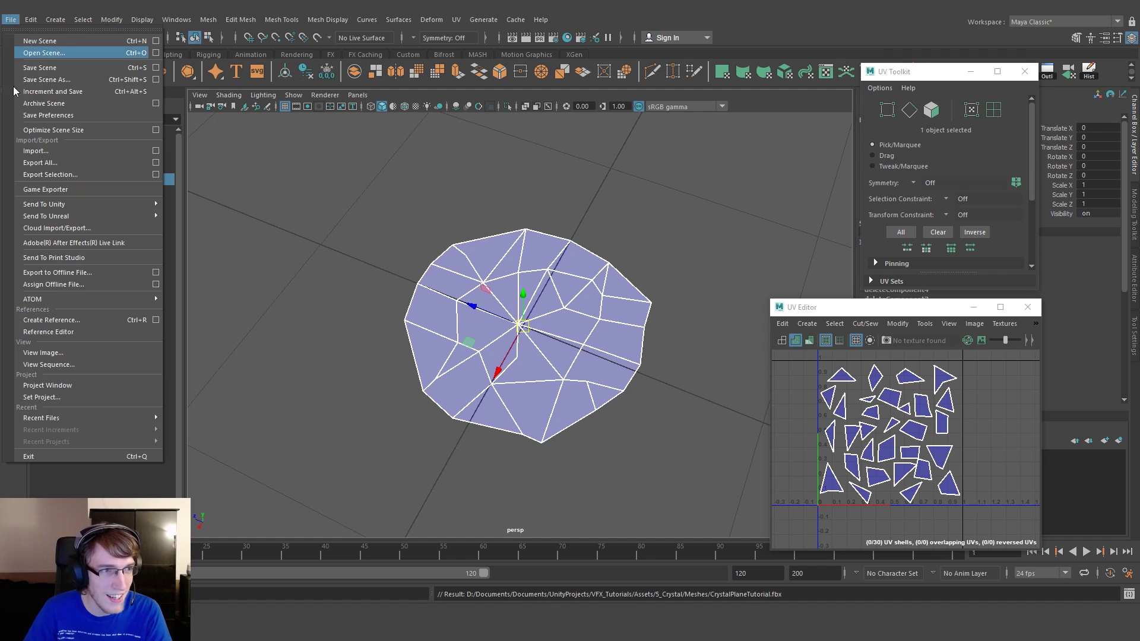
click(49, 176)
click(281, 246)
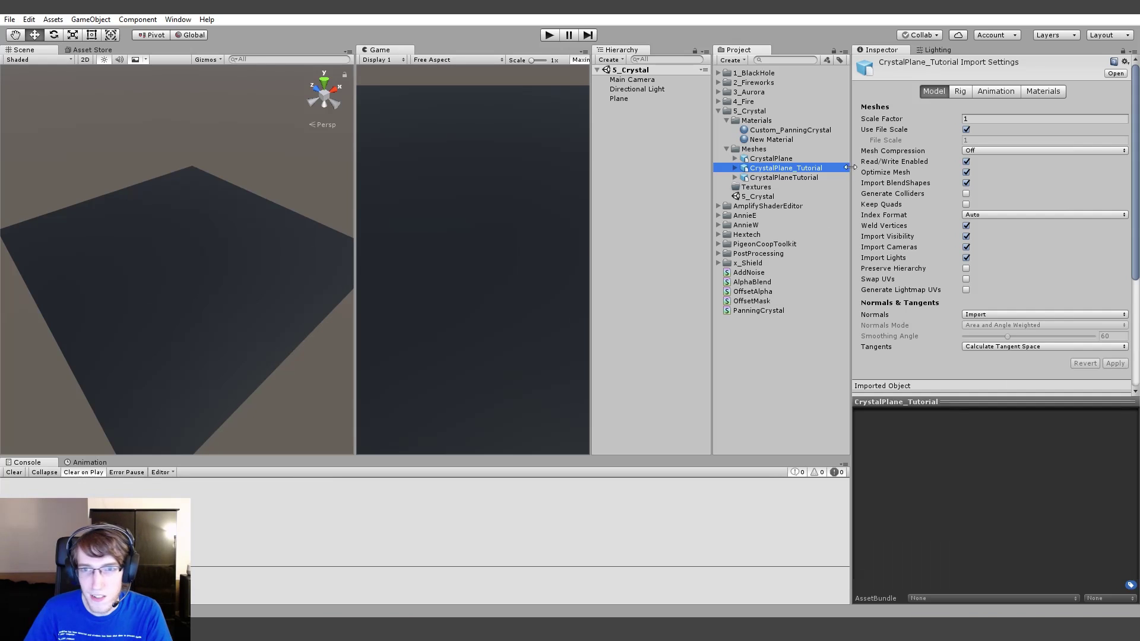
- In Unity, place the CrystalPlaneTutorial mesh in the scene and set its position to 0, 0, 0
drag(790, 177, 226, 255)
drag(1014, 112, 960, 123)
text(0)
key(Tab)
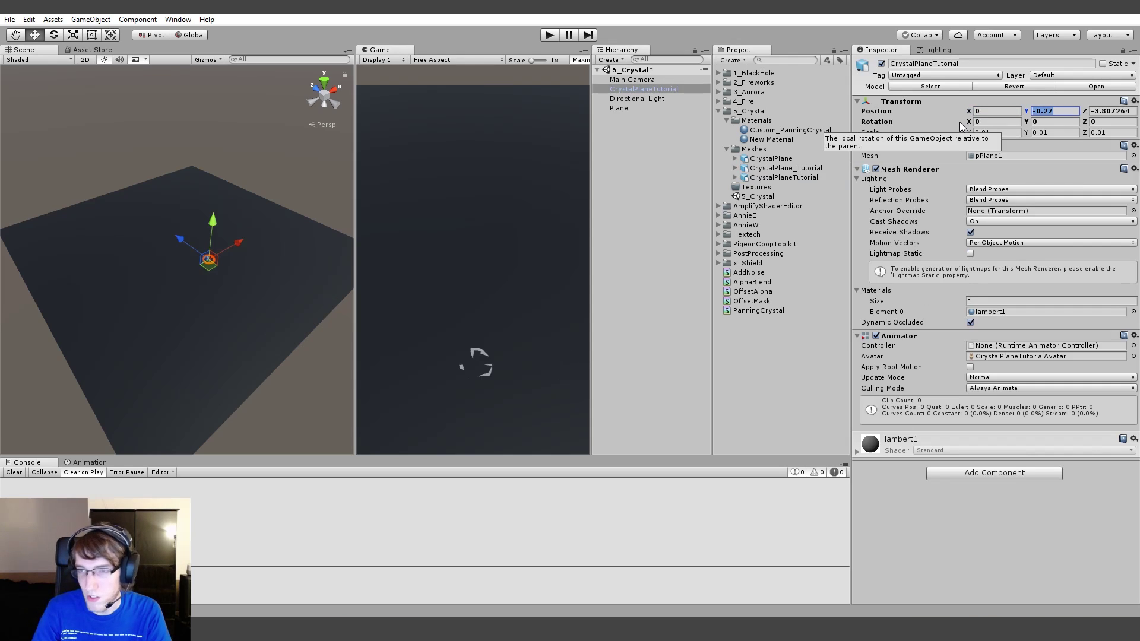
text(0)
key(Tab)
text(0)
key(Return)
key(f)
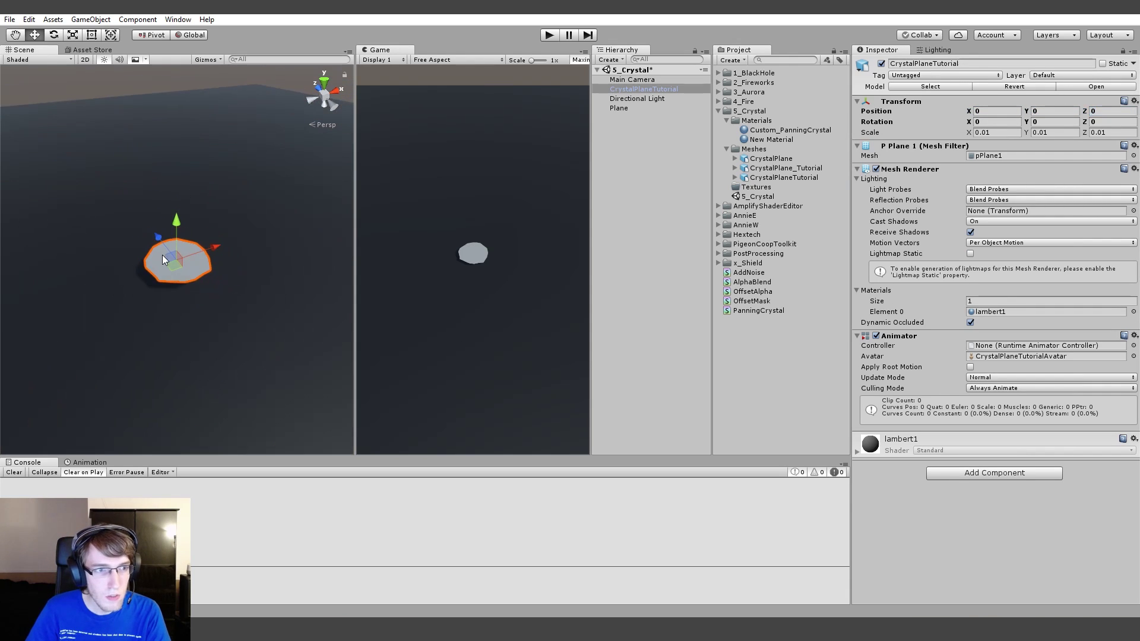
- Scale the crystal plane up uniformly to about 0.0745 on all axes and deselect it
scroll(191, 261, down, 2)
key(r)
click(319, 146)
click(181, 264)
drag(177, 260, 252, 187)
scroll(257, 190, down, 3)
key(w)
alt+drag(287, 257, 229, 219)
scroll(199, 193, up, 2)
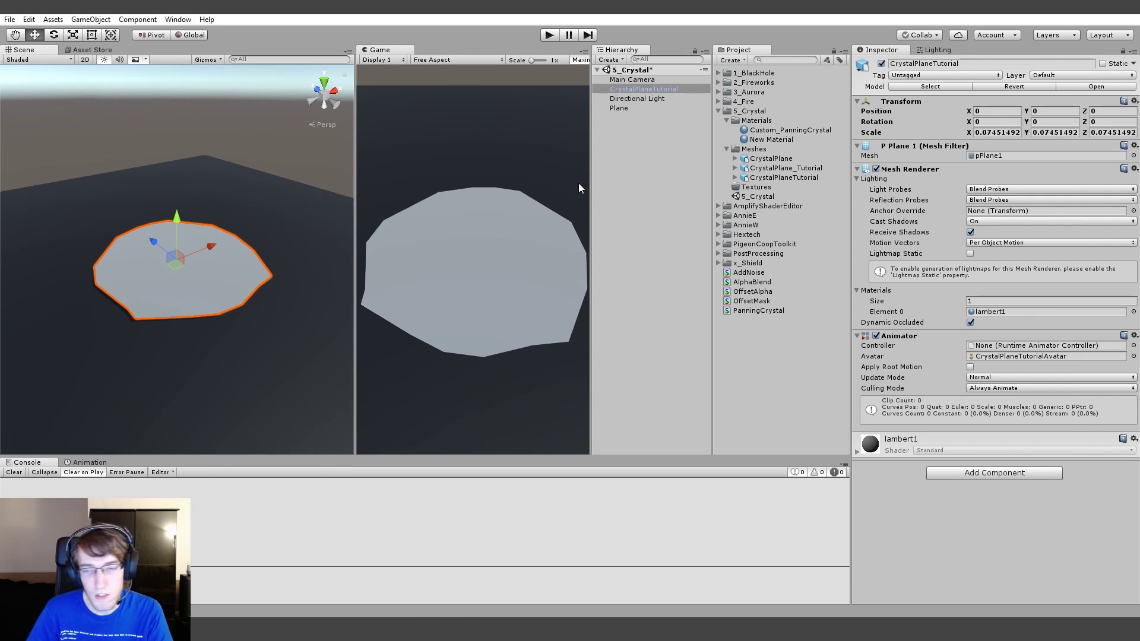
click(798, 359)
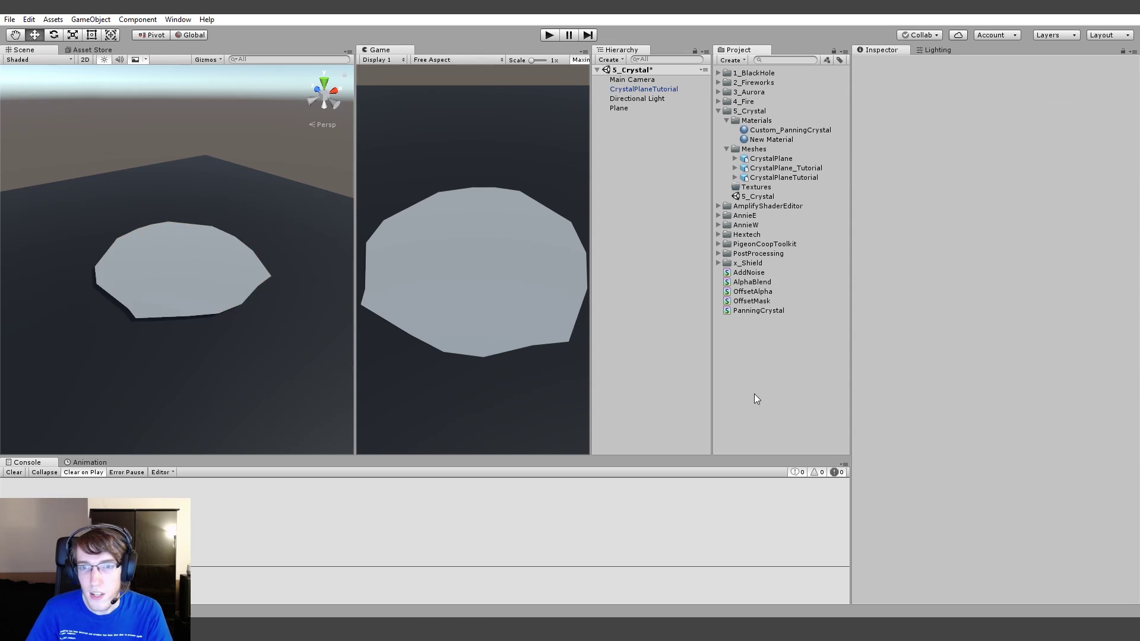
- Create a material named Test in the Materials folder, apply it to the crystal plane and select the material
right_click(760, 123)
mouse_move(793, 131)
click(950, 303)
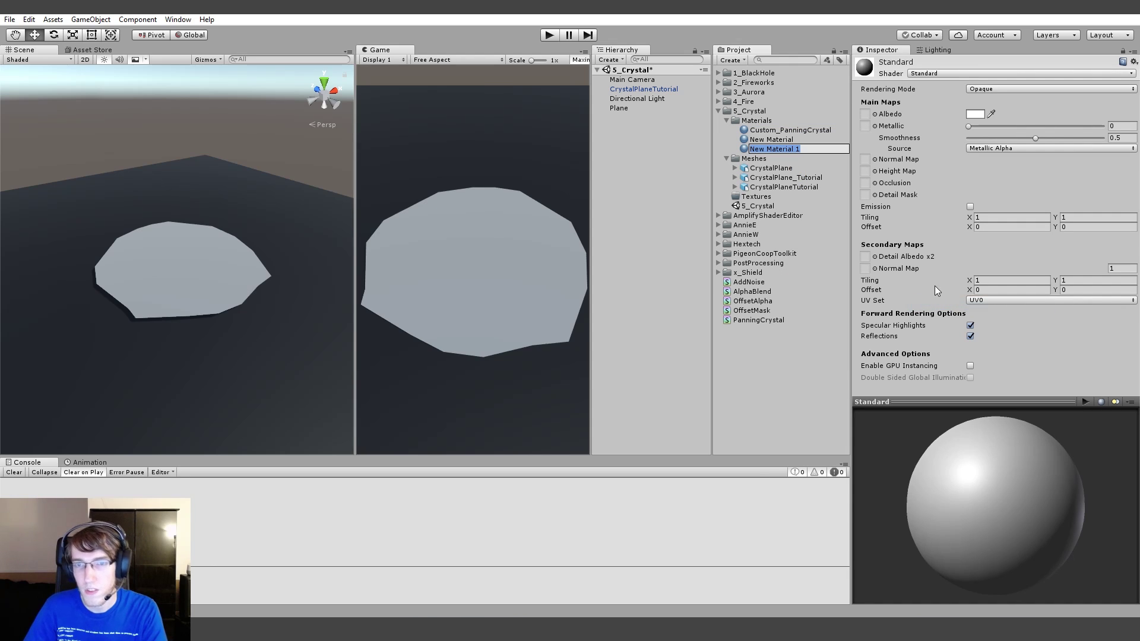
text(Test)
key(Return)
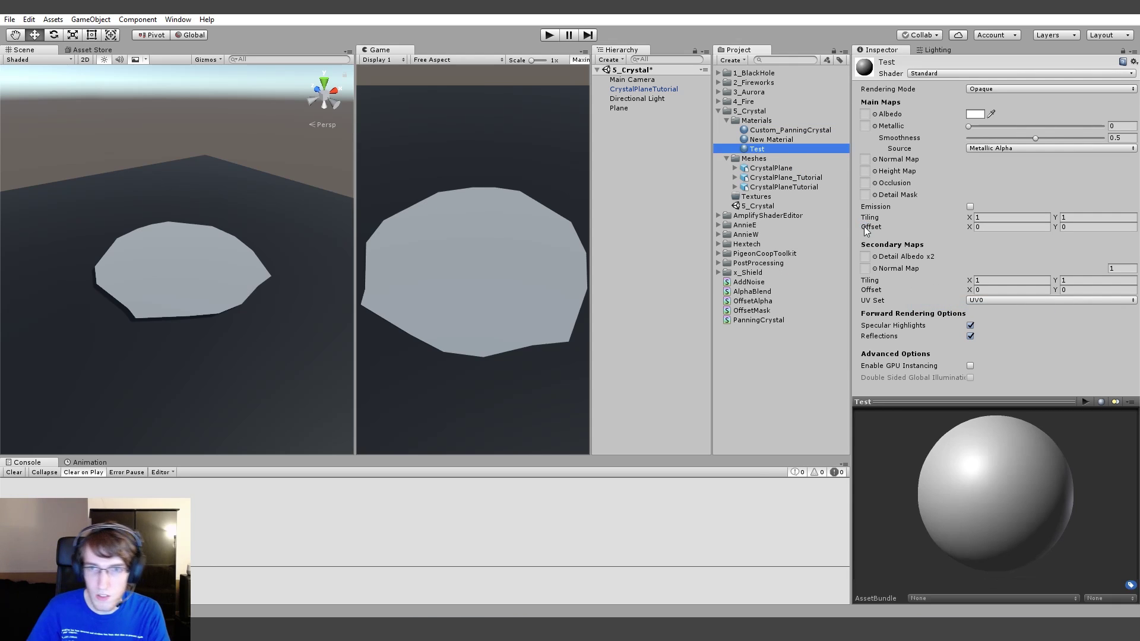
drag(761, 149, 192, 280)
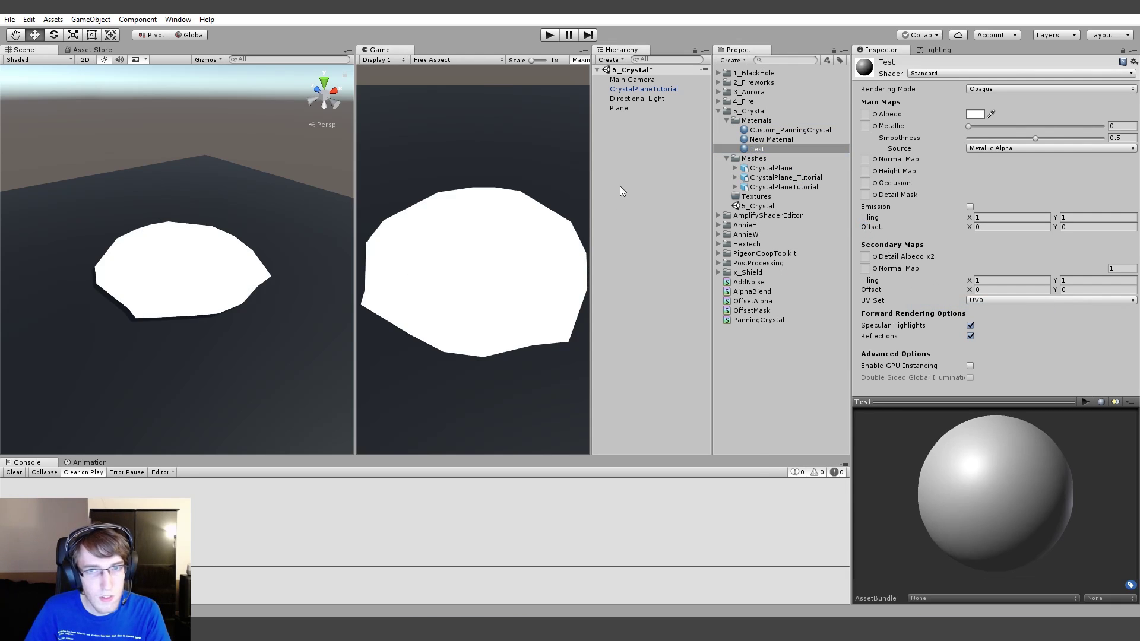
click(750, 149)
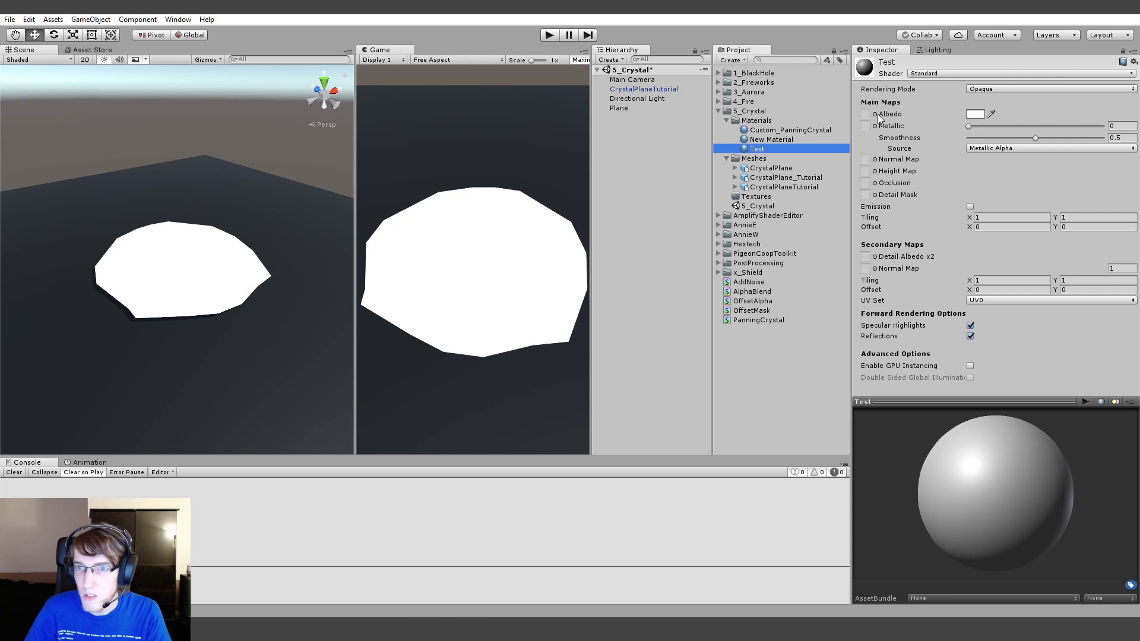
- Assign the black-and-white gradient band texture to the Albedo map of the Test material
click(876, 114)
scroll(786, 242, down, 10)
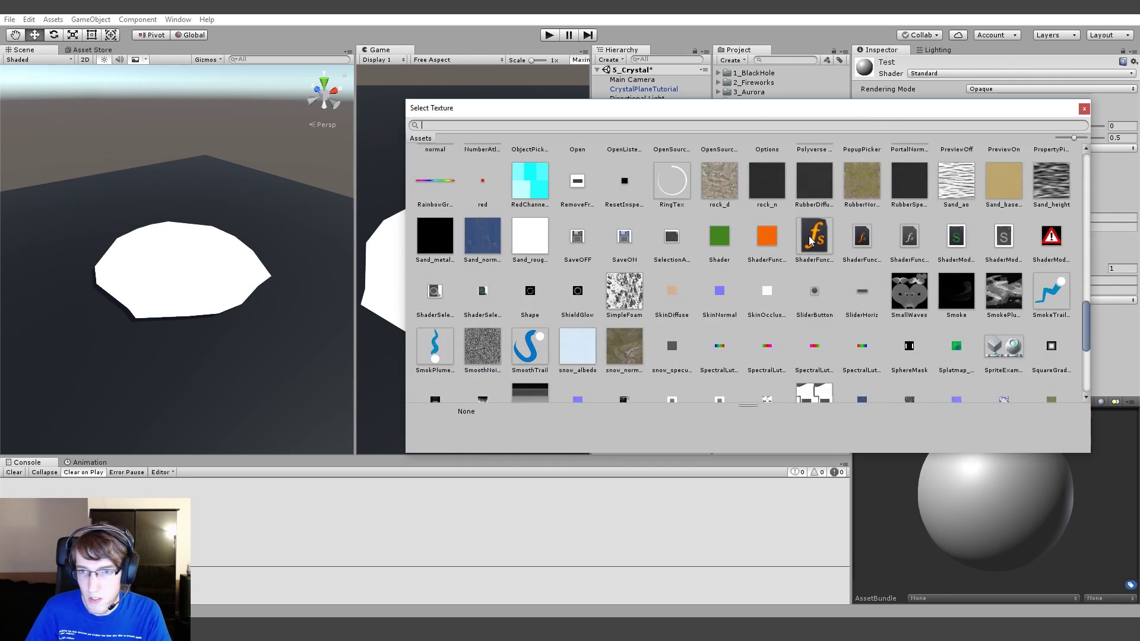
scroll(810, 237, down, 6)
double_click(936, 295)
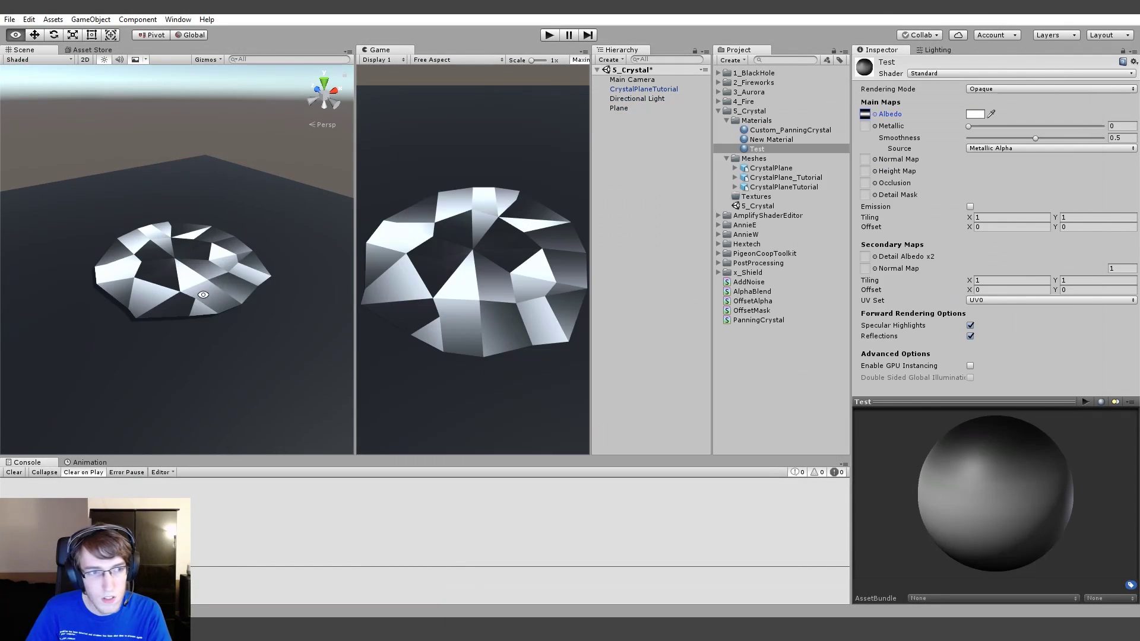
- Inspect the textured crystal plane in the scene from several angles
alt+drag(202, 297, 256, 241)
click(246, 143)
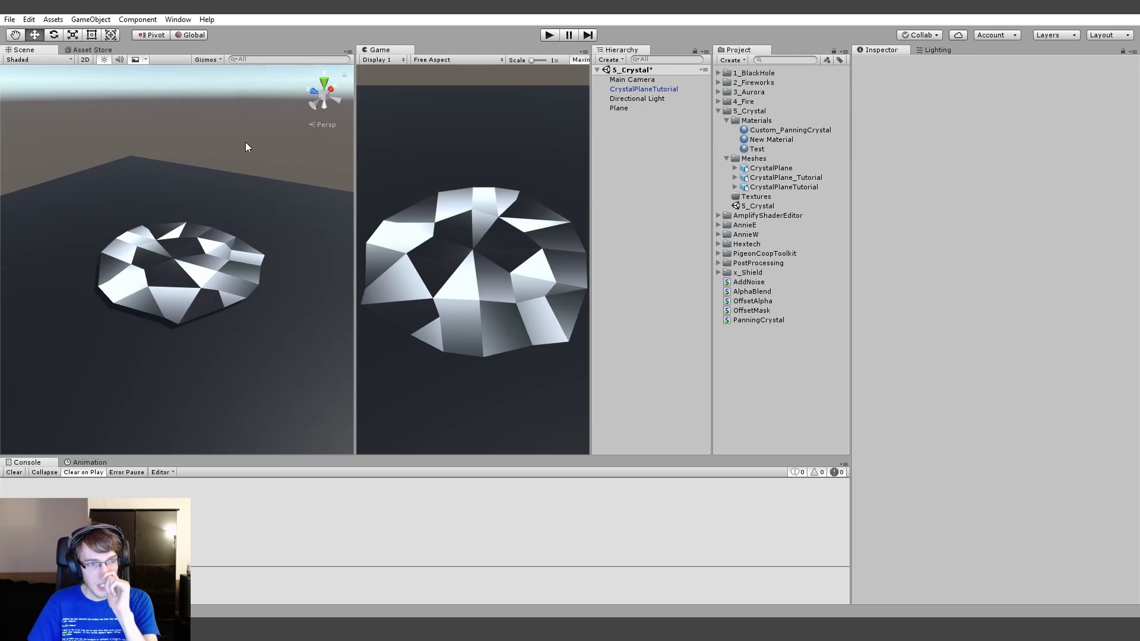
alt+drag(247, 142, 133, 262)
alt+drag(257, 282, 380, 321)
click(171, 280)
click(229, 154)
alt+drag(229, 155, 107, 160)
click(217, 289)
click(192, 96)
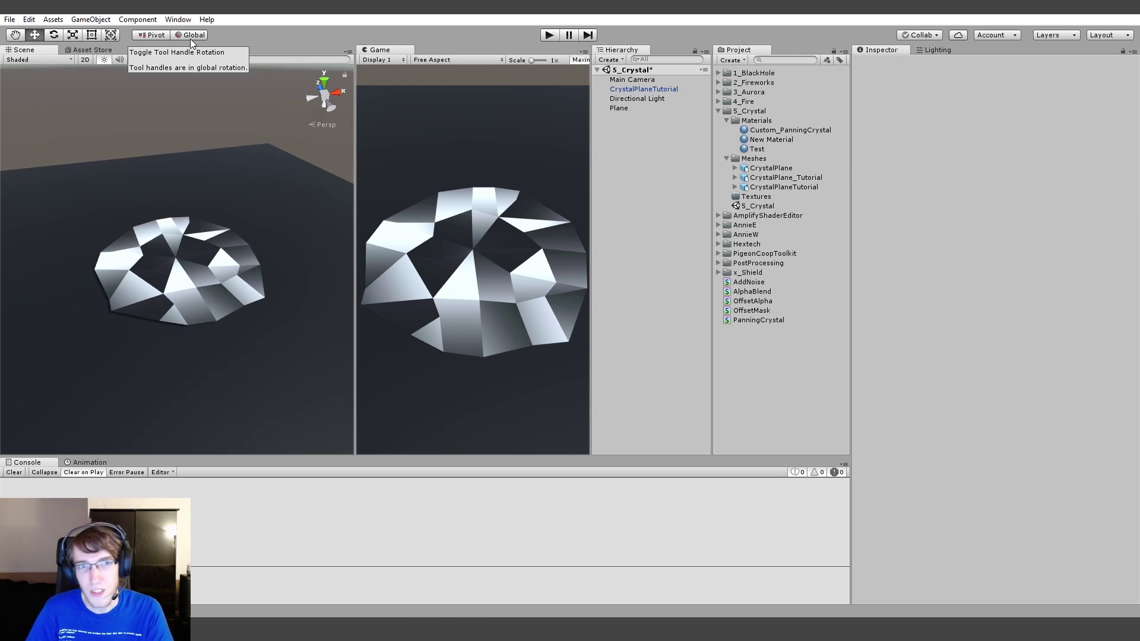
alt+drag(213, 161, 240, 287)
click(181, 234)
mouse_move(233, 168)
alt+mouse_down()
mouse_move(202, 155)
mouse_move(245, 162)
alt+mouse_up()
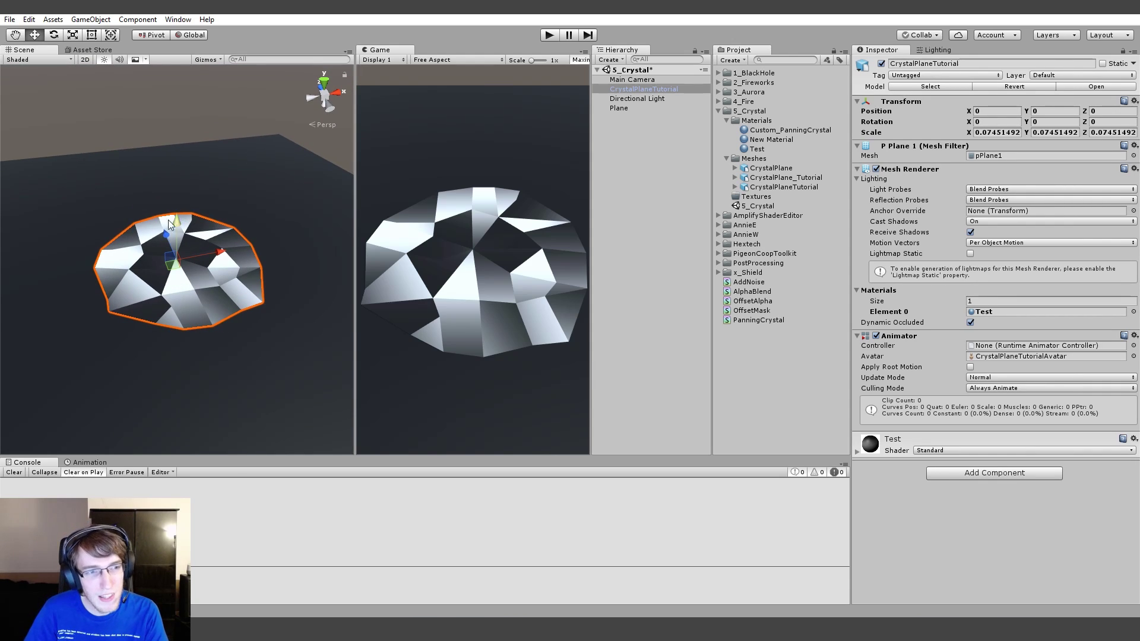
click(238, 110)
alt+drag(267, 235, 215, 205)
- Create a Standard Surface Shader in the project and name it PanningCrystal_Tutorial
click(768, 320)
right_click(753, 355)
mouse_move(786, 365)
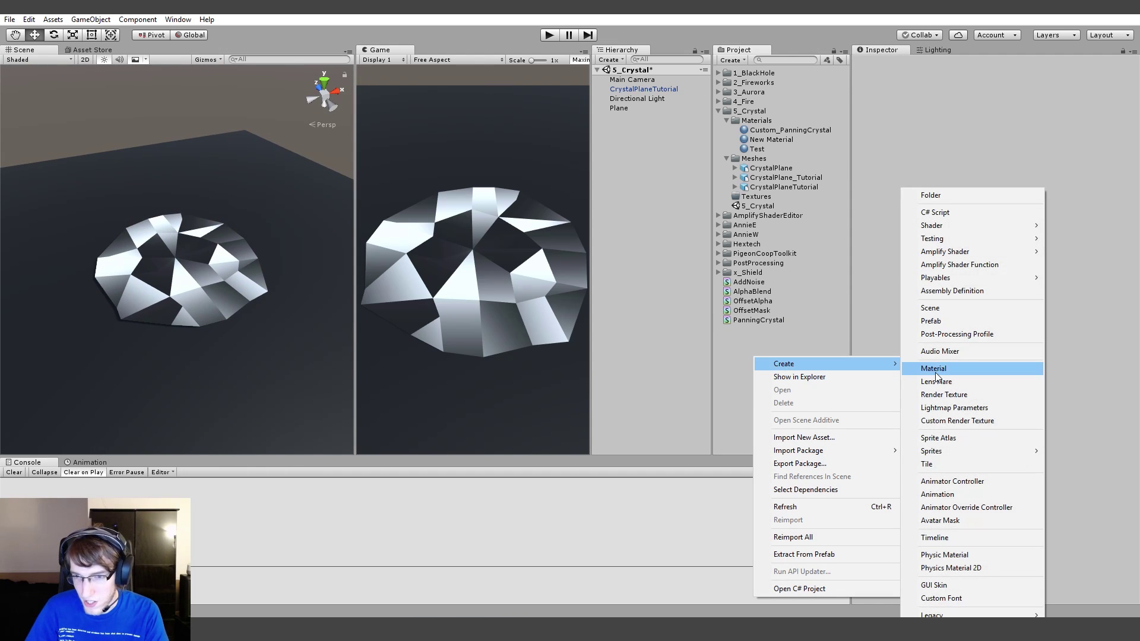
mouse_move(942, 222)
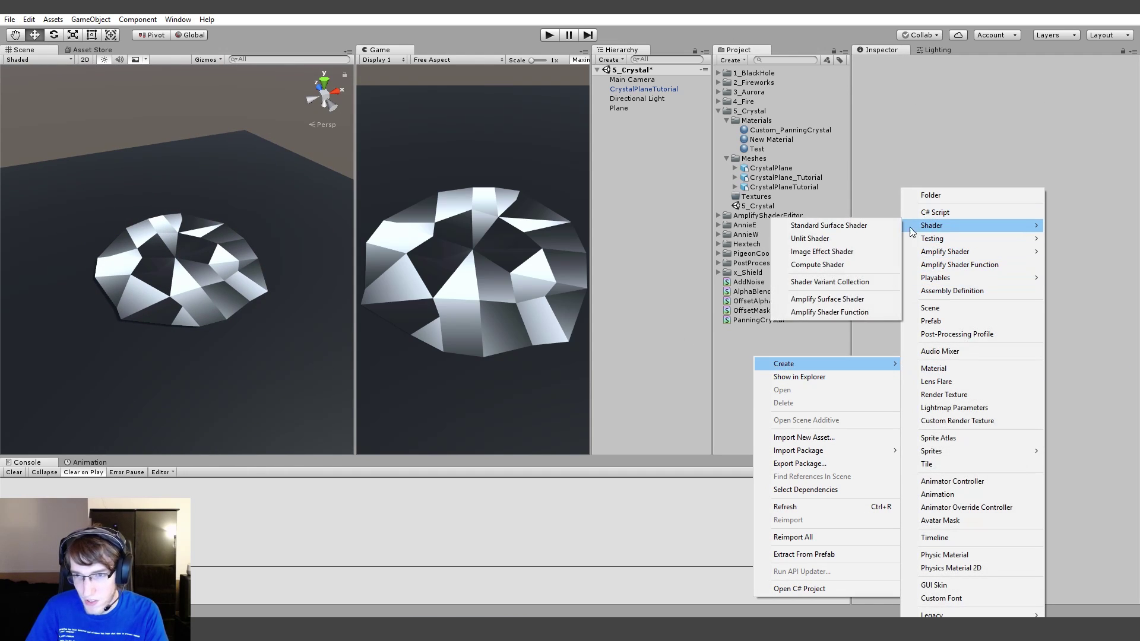
click(830, 227)
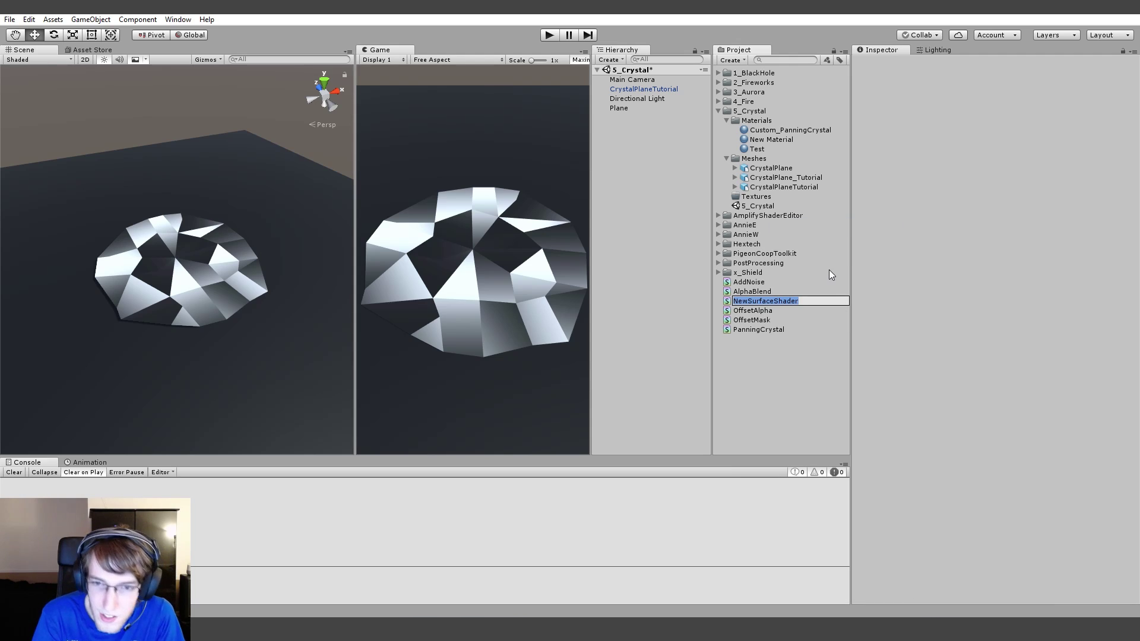
text(Pannin)
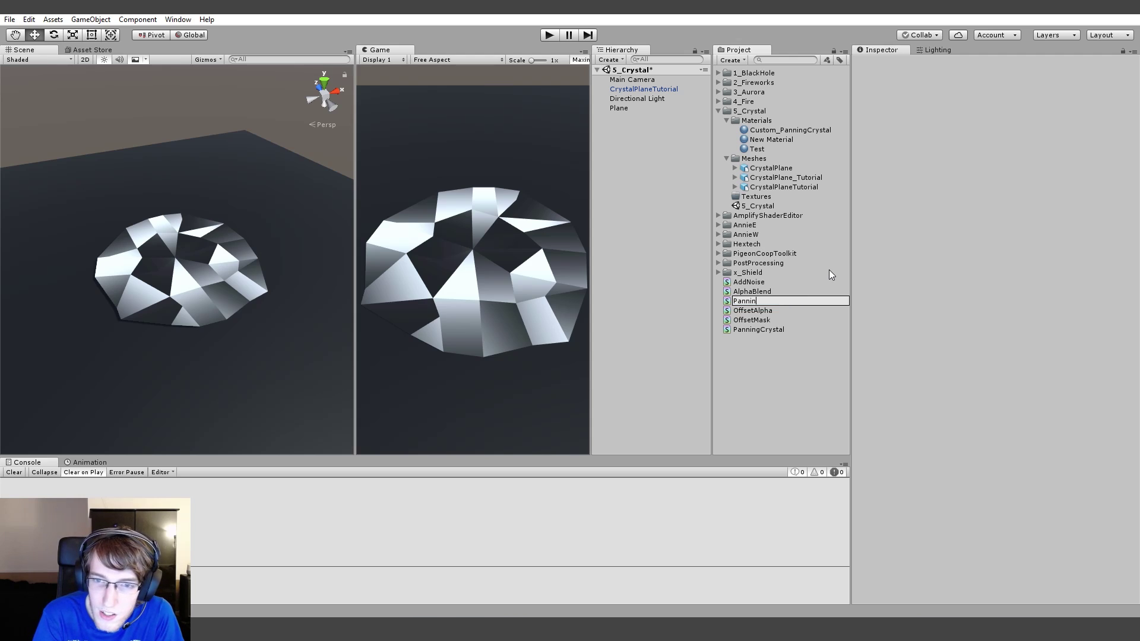
text(gCrystal_Tutorial)
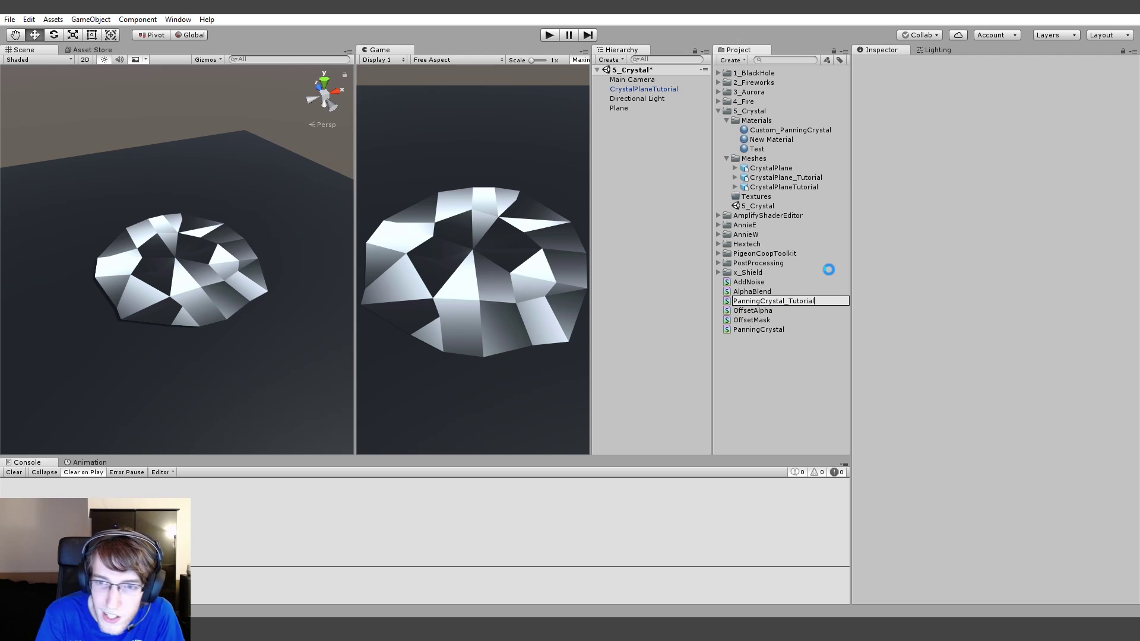
key(Return)
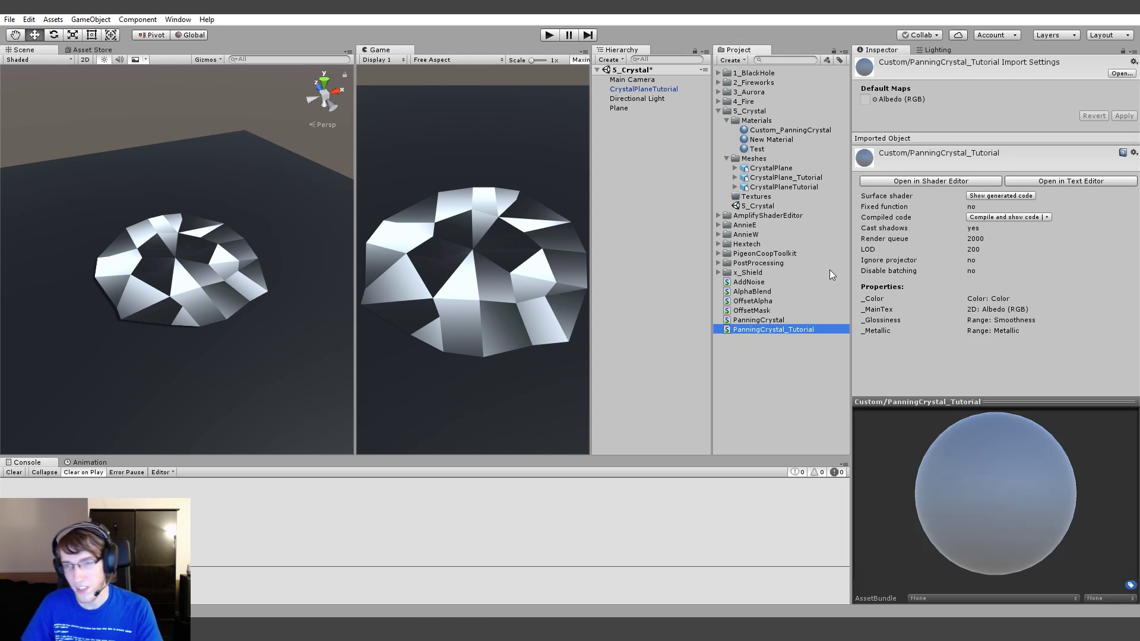
- Open the PanningCrystal_Tutorial shader in the shader editor
click(920, 181)
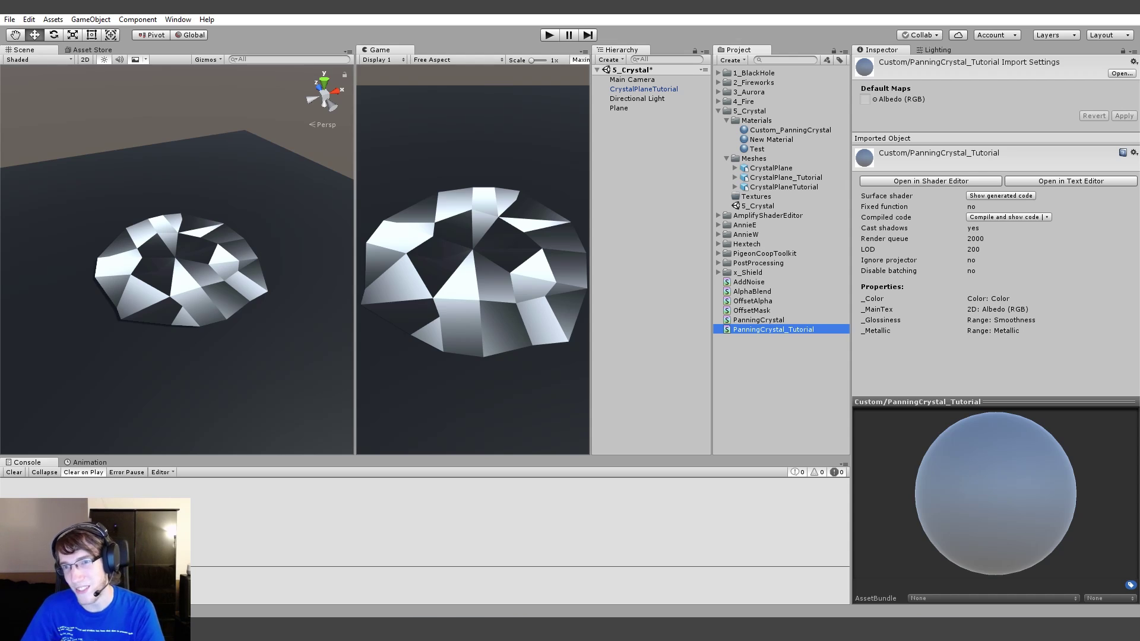
click(868, 31)
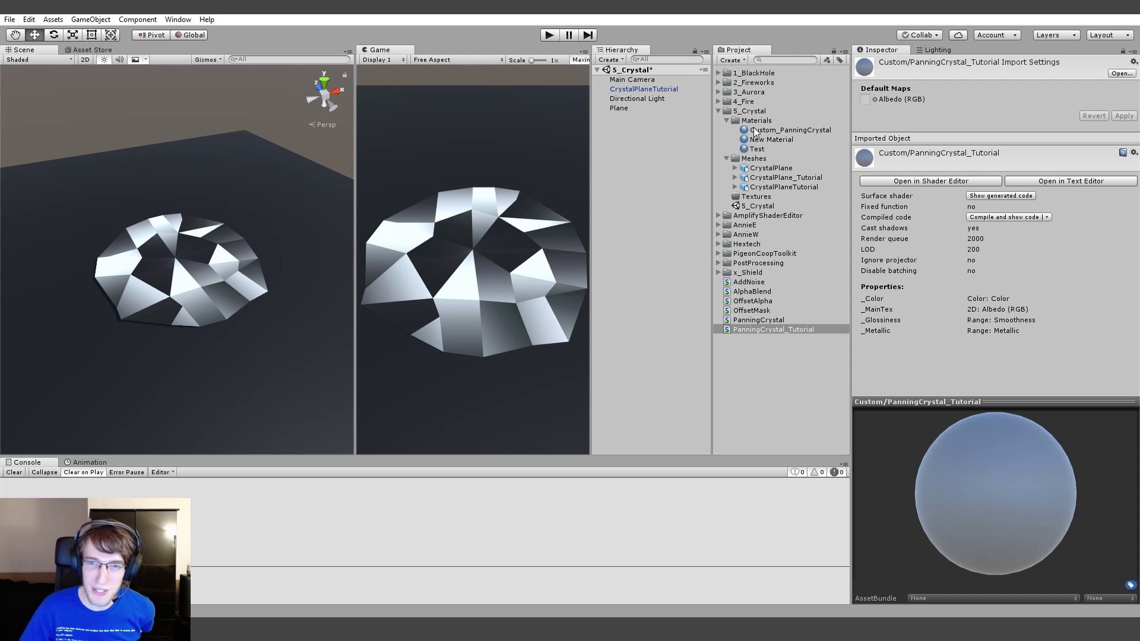
click(941, 179)
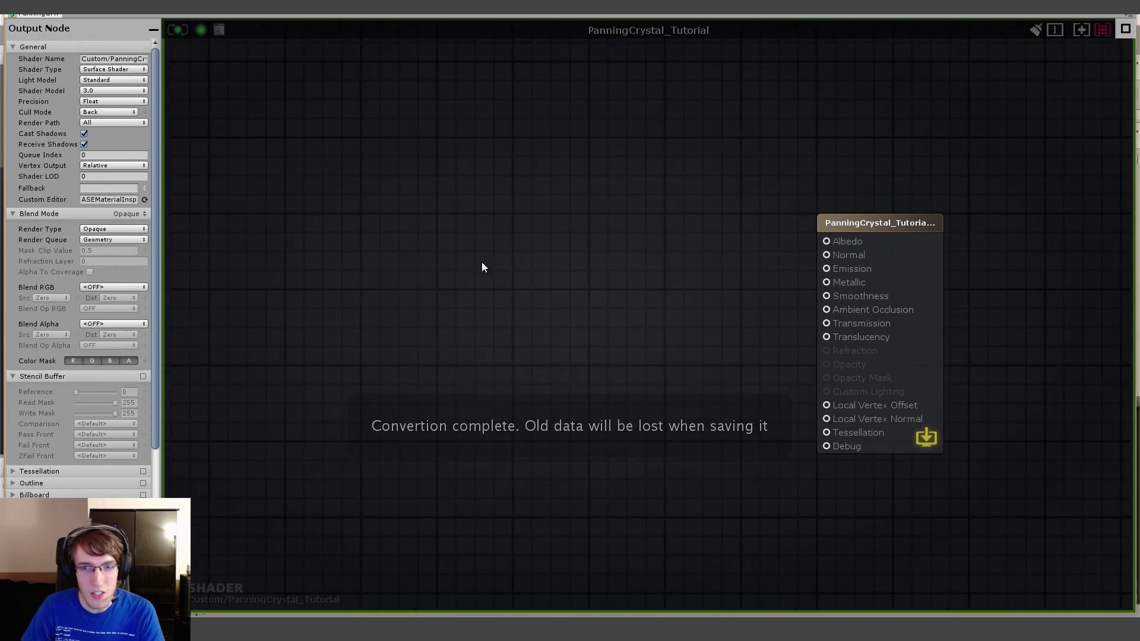
- Add a Texture Sample node to the shader graph, to the left of the output node
right_click(424, 216)
click(422, 176)
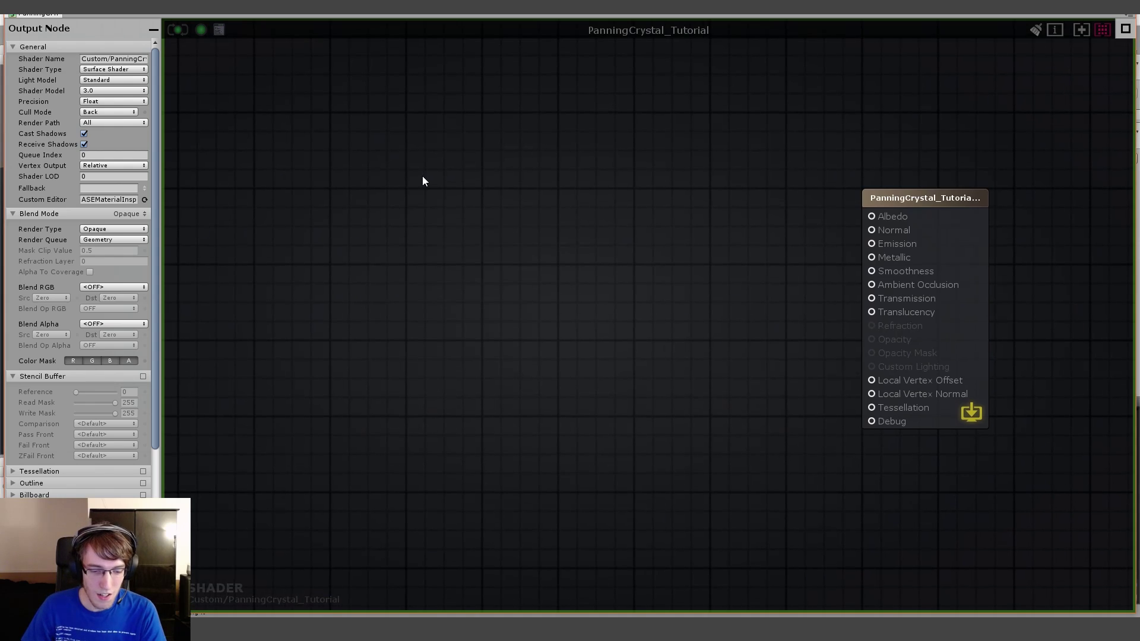
right_click(422, 175)
text(texture)
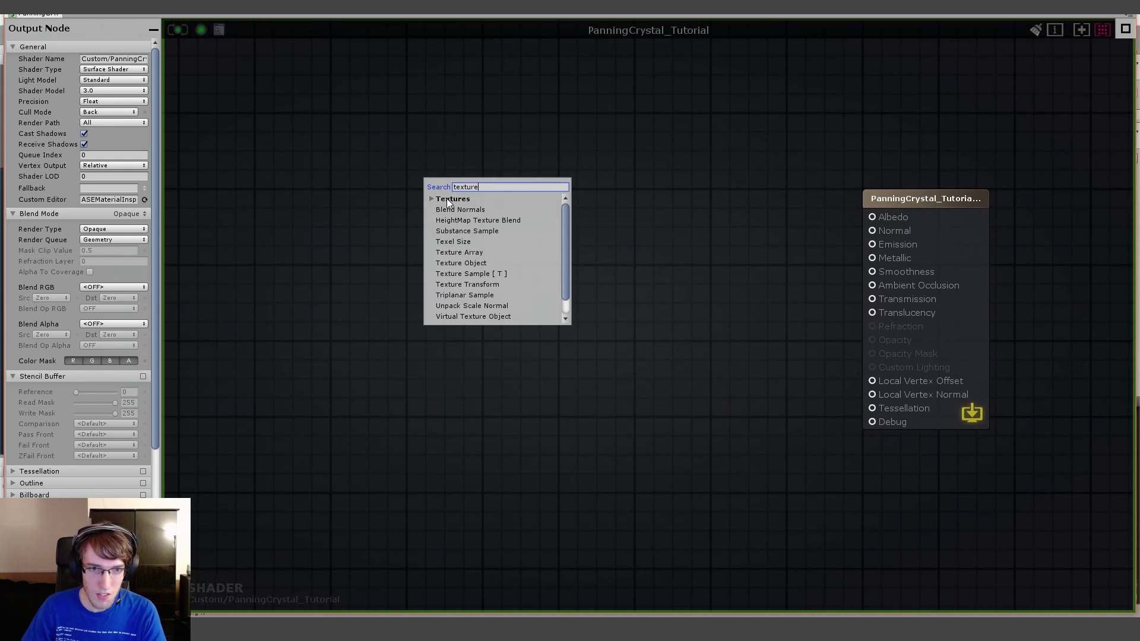
click(468, 272)
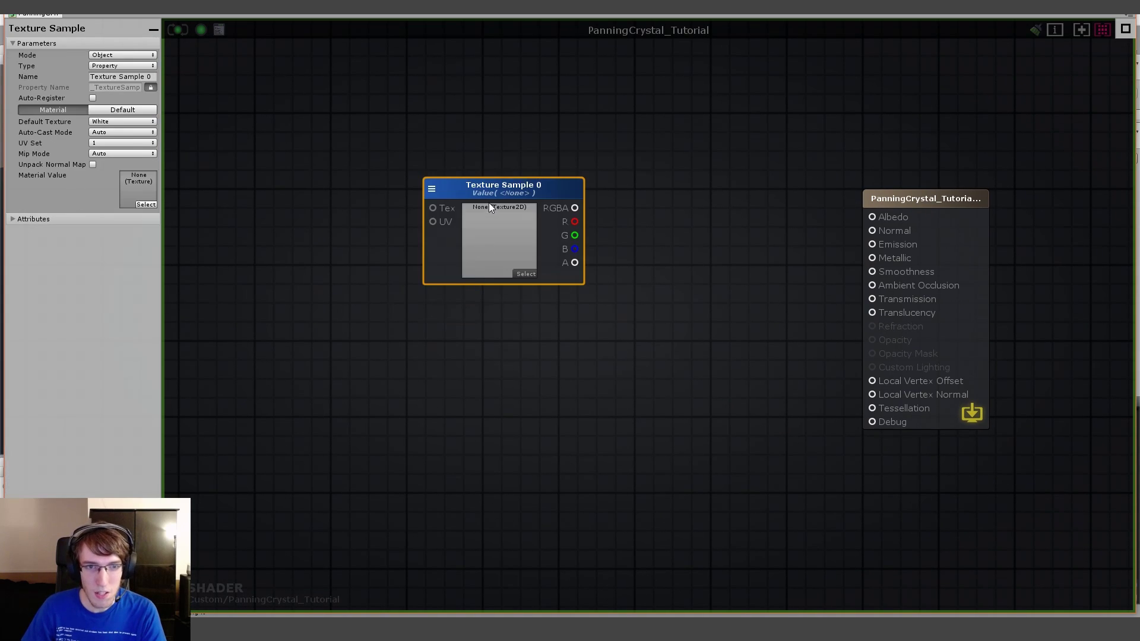
- Add a Texture Object node and arrange it to the left of the Texture Sample node
right_click(571, 191)
text(texture)
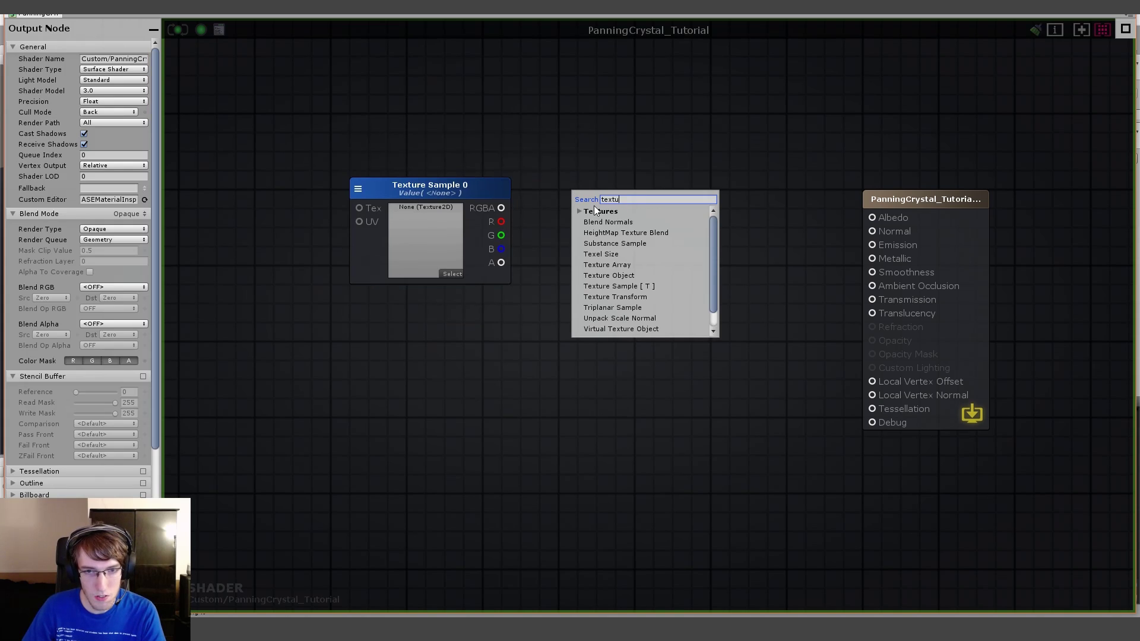
click(613, 274)
drag(627, 202, 296, 201)
middle_drag(364, 170, 576, 162)
drag(600, 172, 658, 178)
click(563, 149)
- Rename the Texture Object node to MainTexture
drag(520, 199, 525, 194)
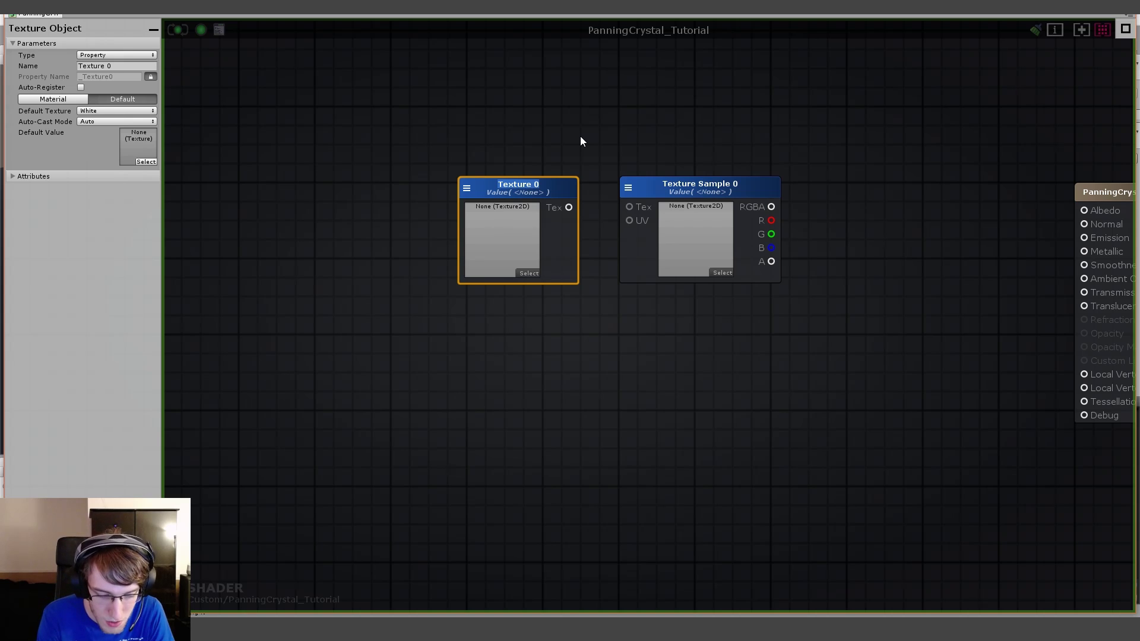
text(MainTexture)
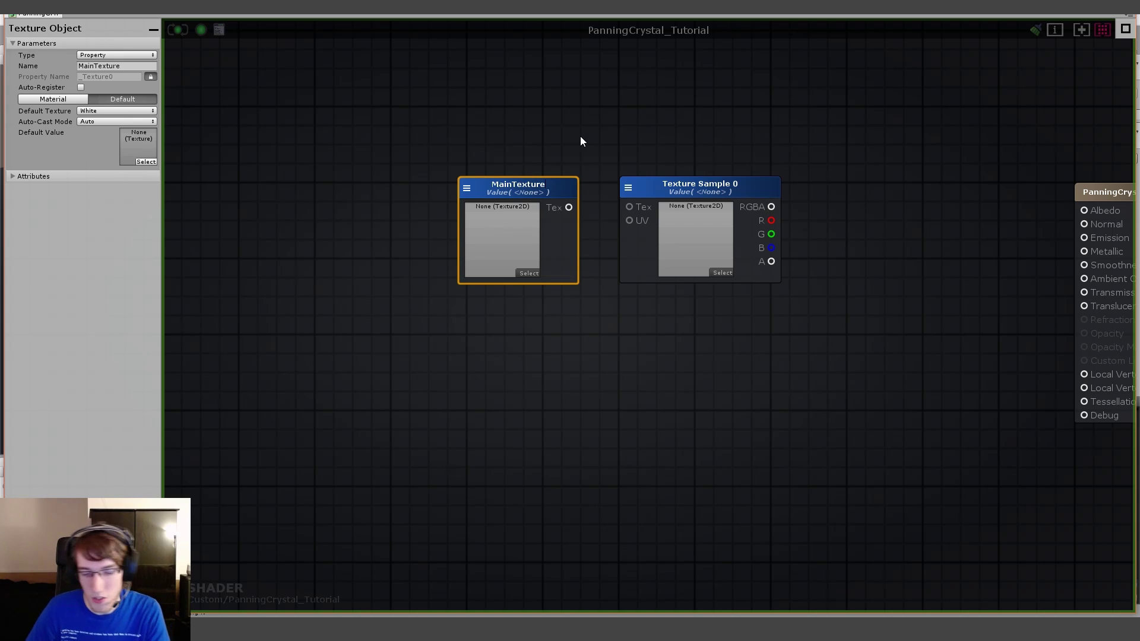
click(579, 137)
- Assign the TXT_Trail texture to the MainTexture node and connect its output to the Texture Sample's Tex input
click(527, 273)
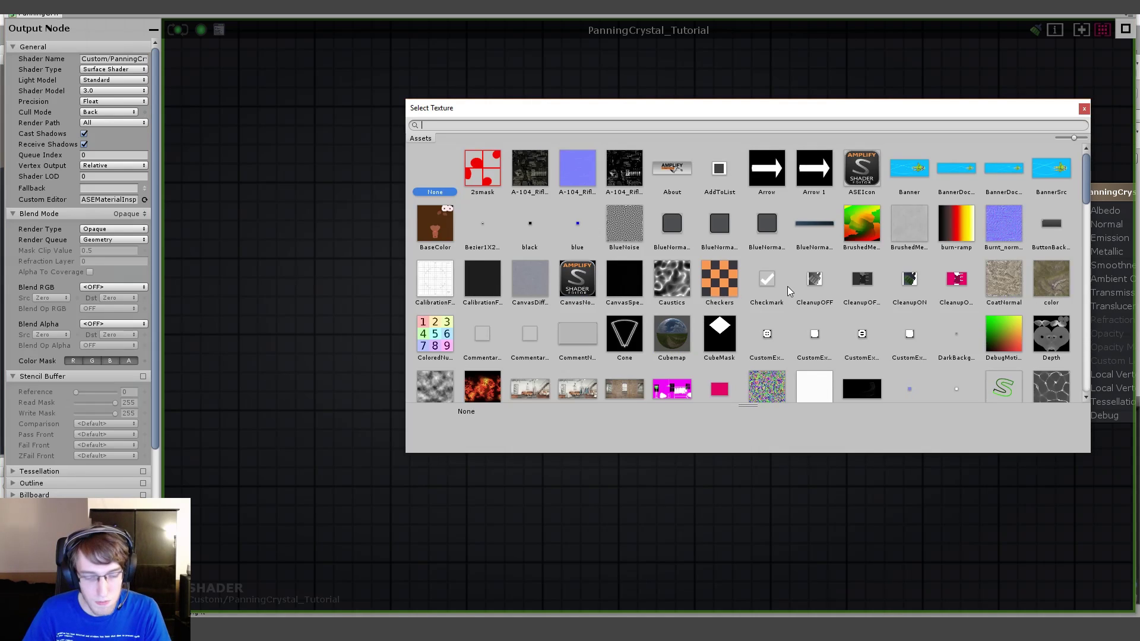
text(txt)
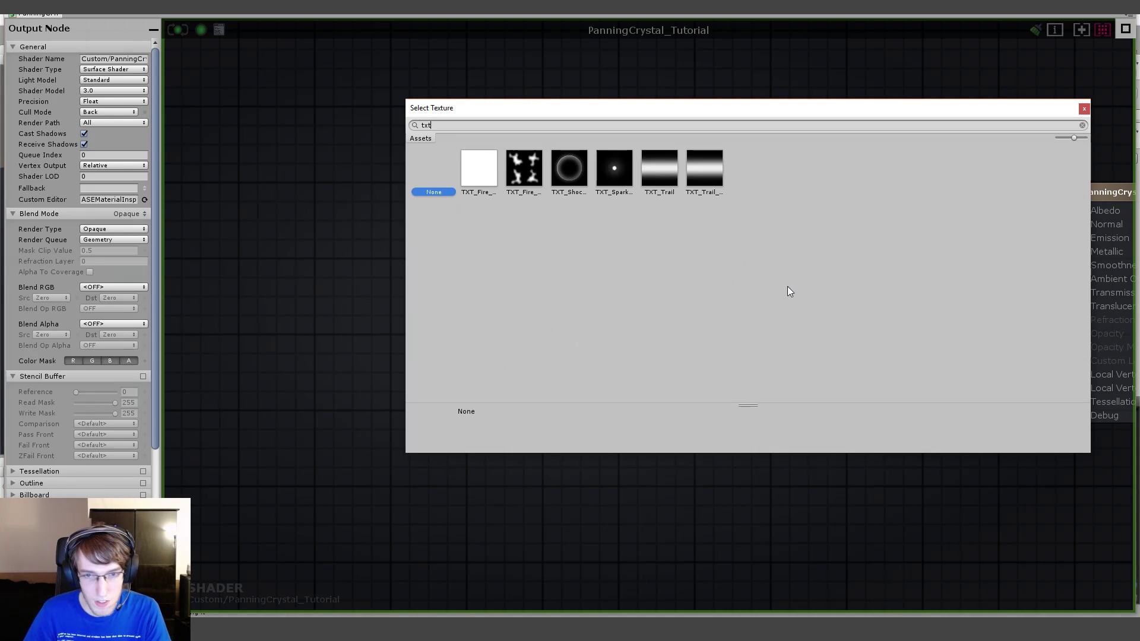
double_click(658, 167)
right_drag(718, 347, 679, 344)
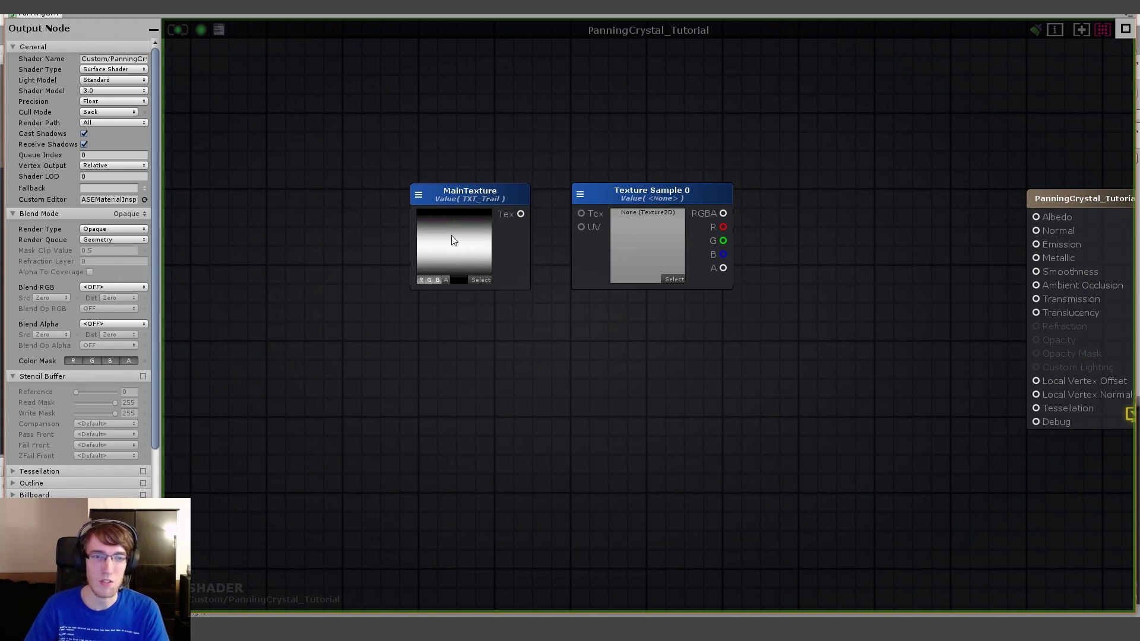
mouse_move(497, 244)
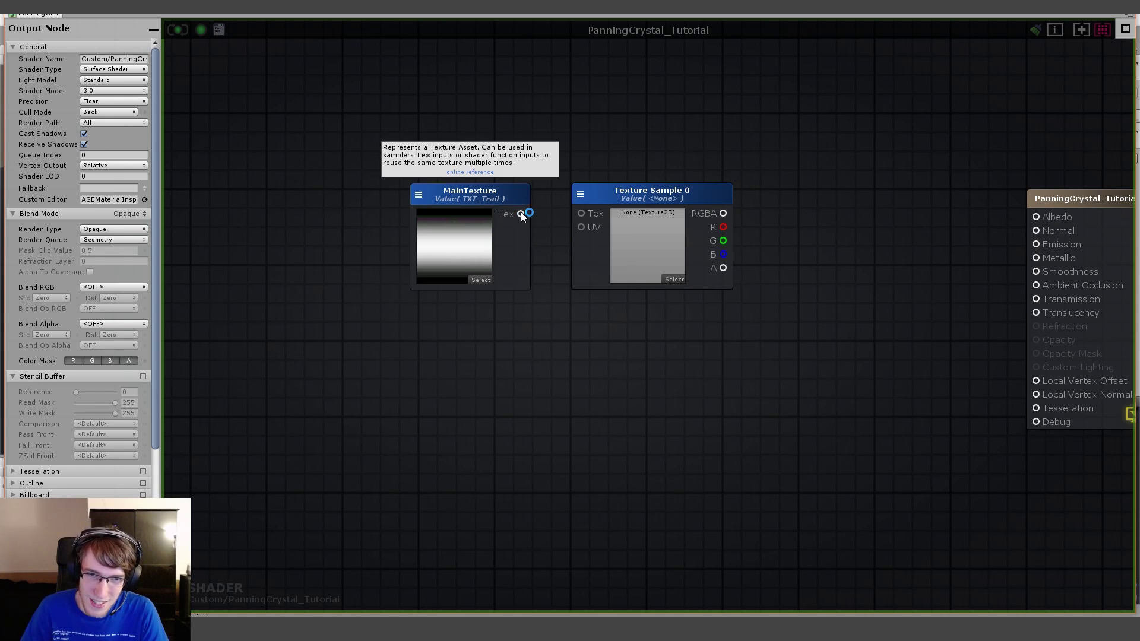
drag(522, 214, 583, 214)
- Add a Panner node below and to the left of the MainTexture node
middle_drag(516, 359, 654, 418)
middle_drag(415, 387, 419, 316)
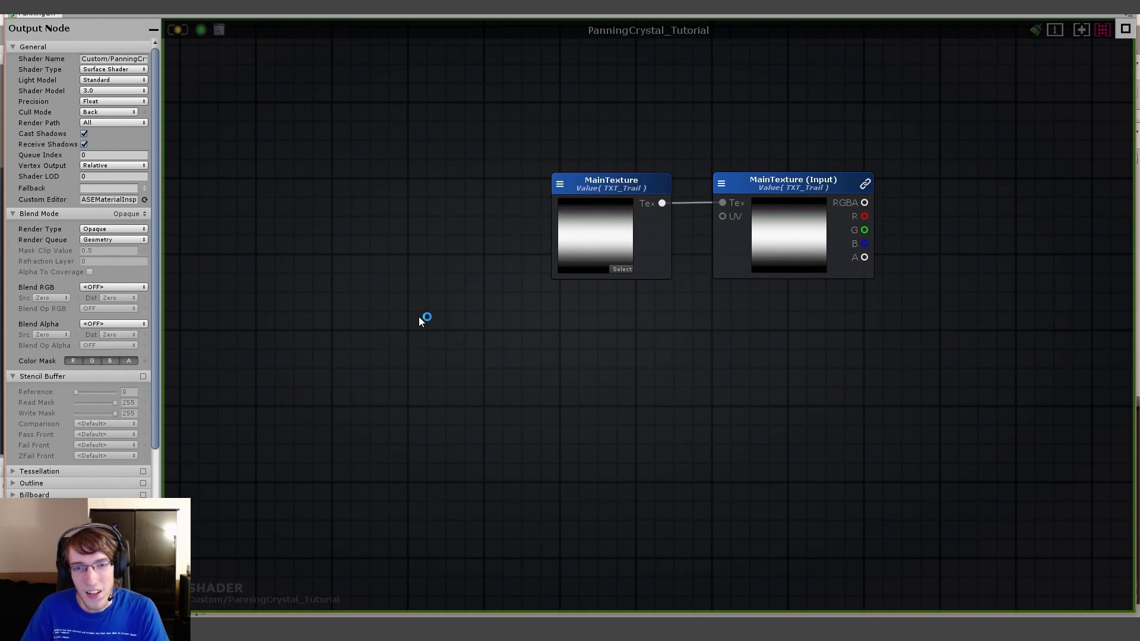
right_click(439, 298)
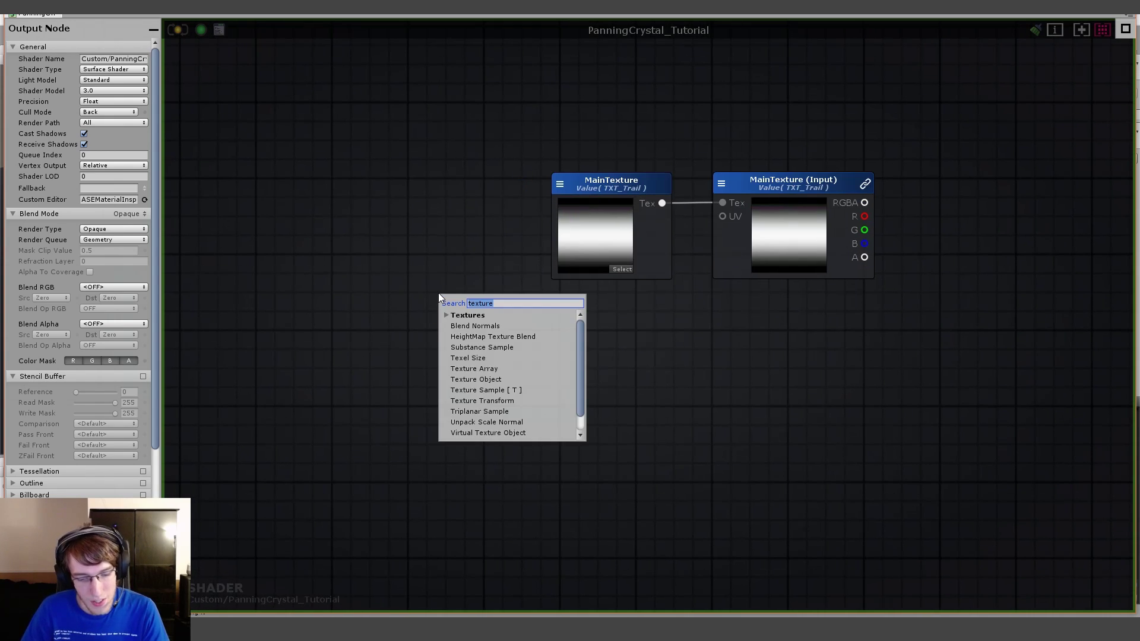
text(panner)
click(482, 324)
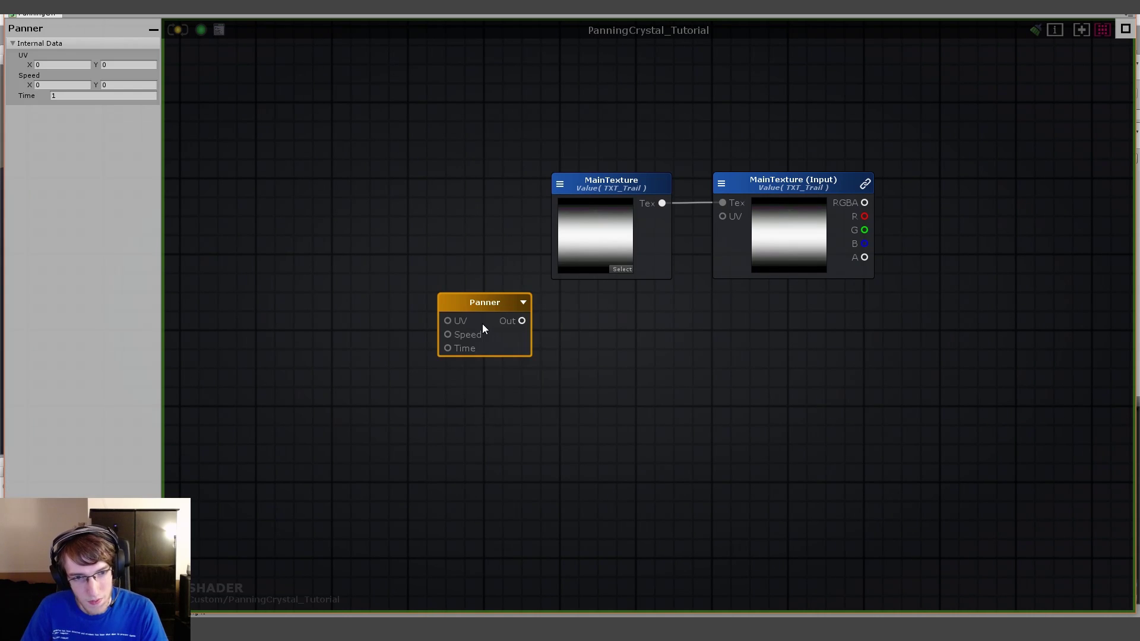
click(543, 388)
- Add a Texture Coordinates node left of the Panner and connect its UV output to the Panner's UV input
middle_drag(337, 297, 412, 283)
right_click(370, 293)
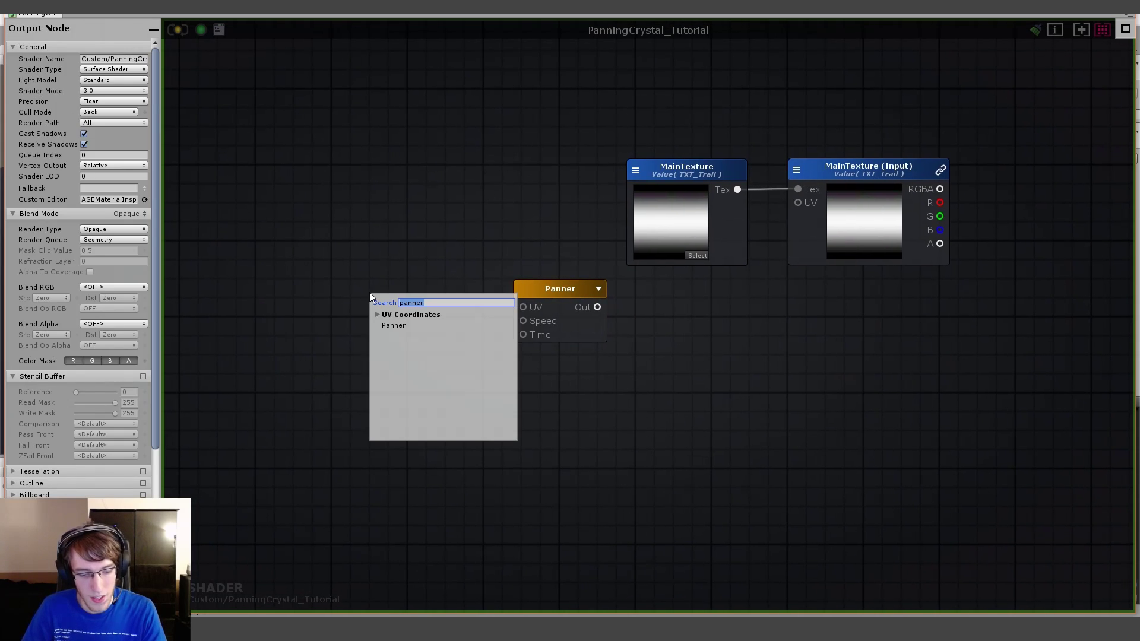
text(uv)
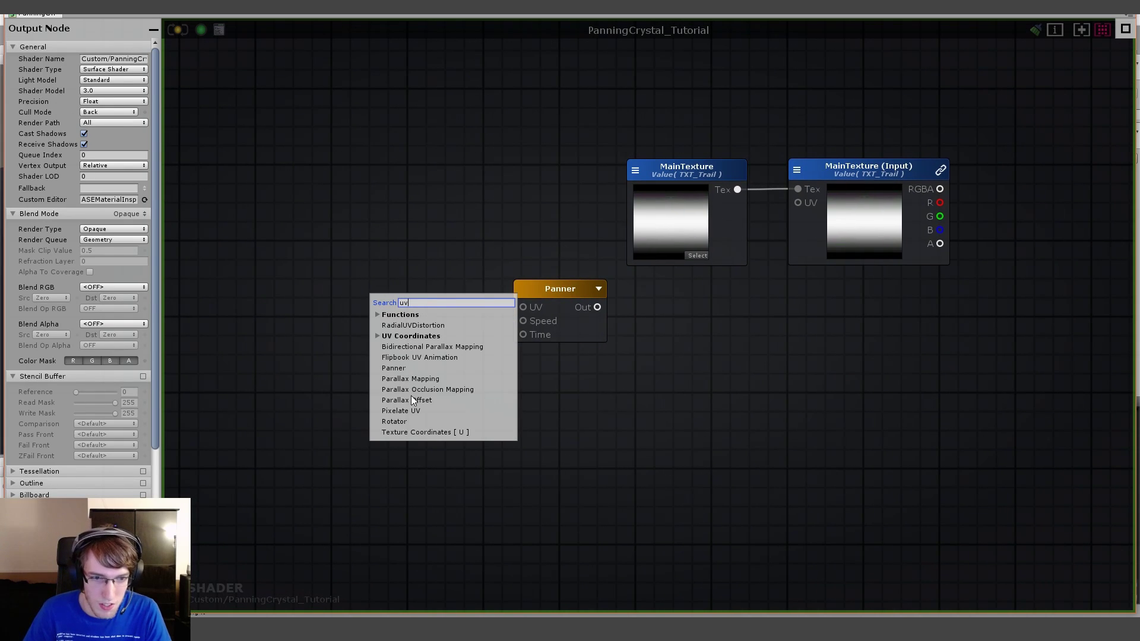
click(408, 433)
drag(454, 327, 454, 306)
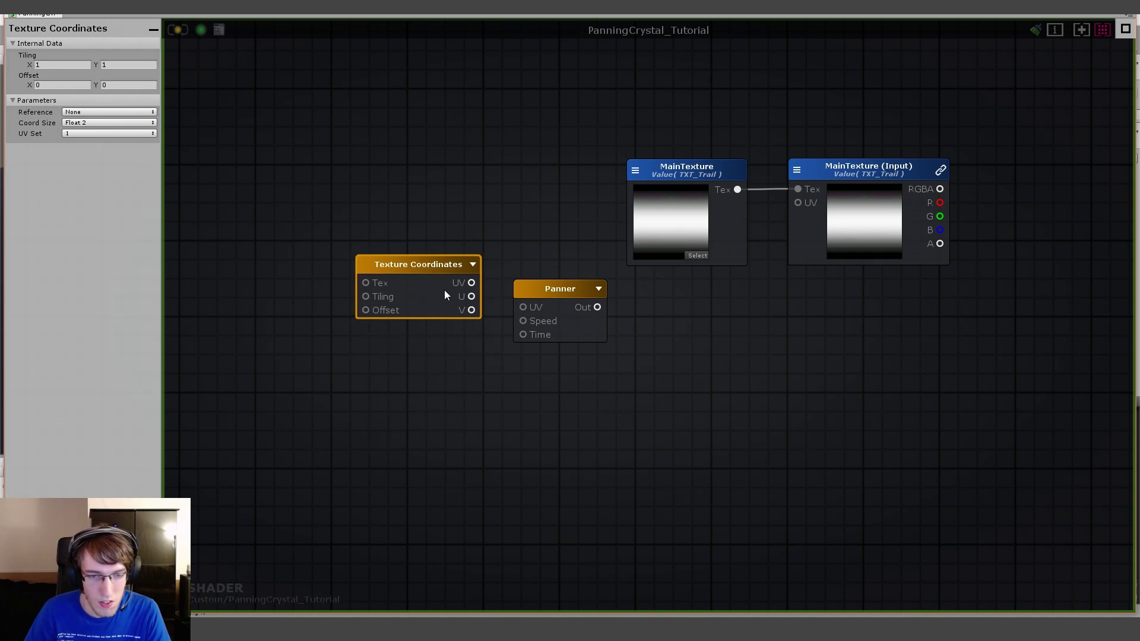
middle_drag(488, 396, 535, 398)
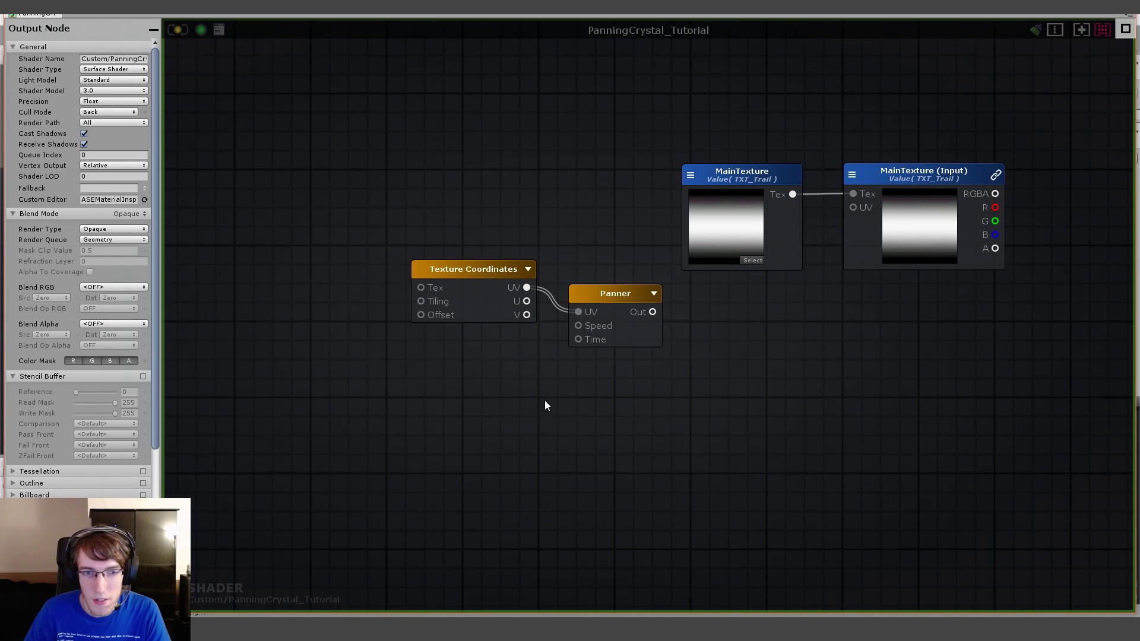
- Connect the Panner output to the MainTexture sample's UV input and shift the Texture Coordinates node slightly up and left
middle_drag(607, 379, 580, 372)
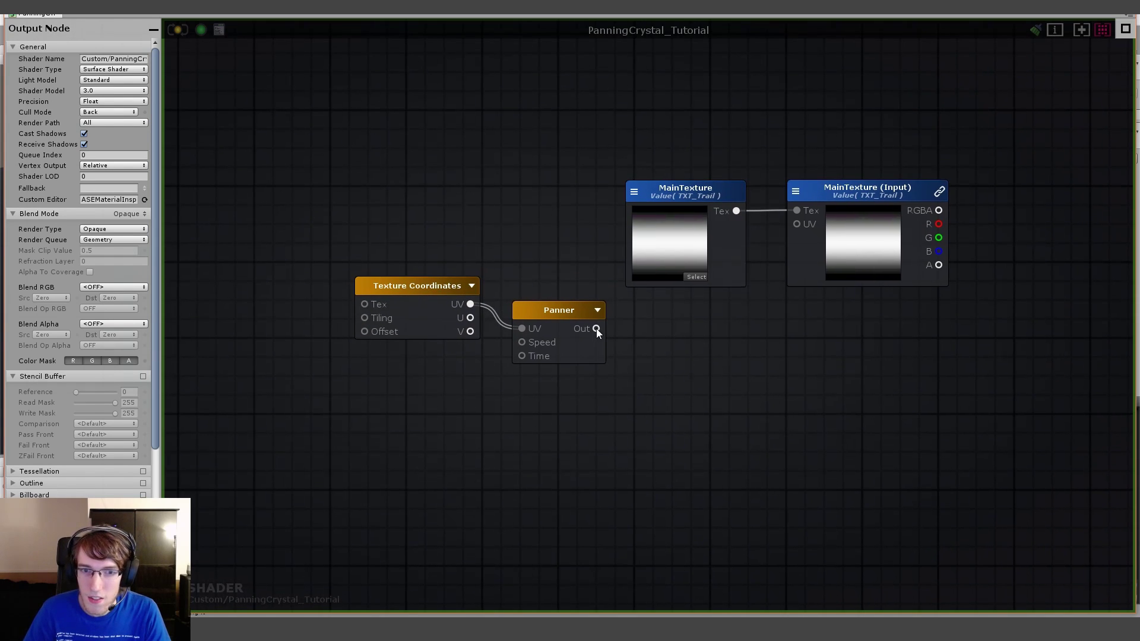
drag(596, 328, 797, 224)
middle_drag(424, 265, 523, 248)
drag(517, 303, 504, 284)
click(425, 294)
middle_drag(426, 295, 455, 308)
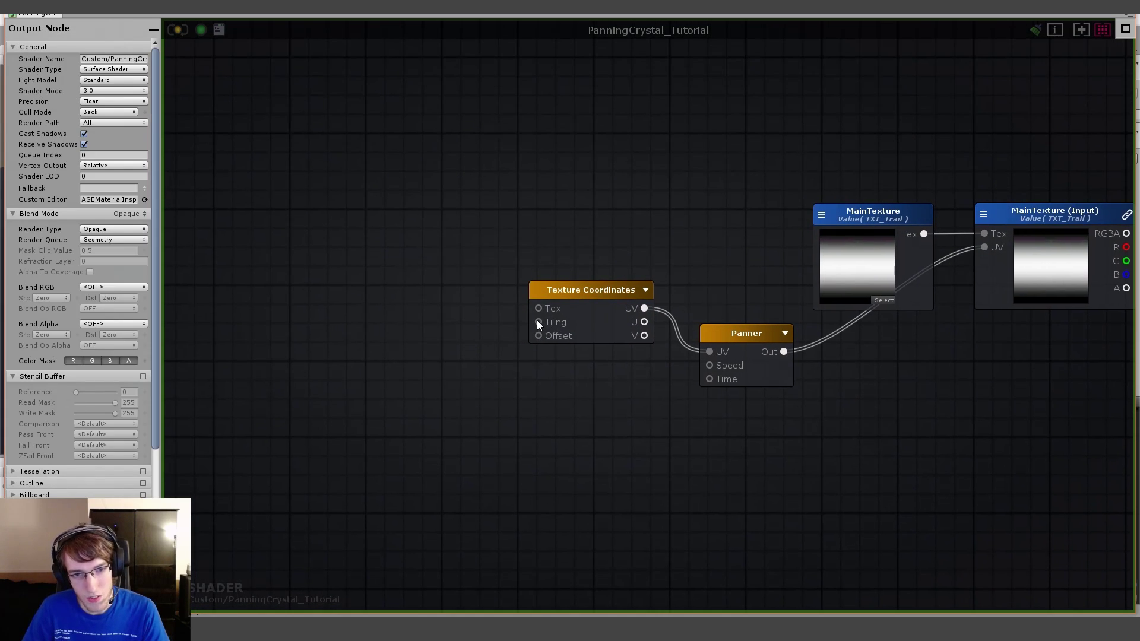
- Add a Vector2 node and place it beside the input side of the Texture Coordinates node
middle_drag(601, 407, 527, 367)
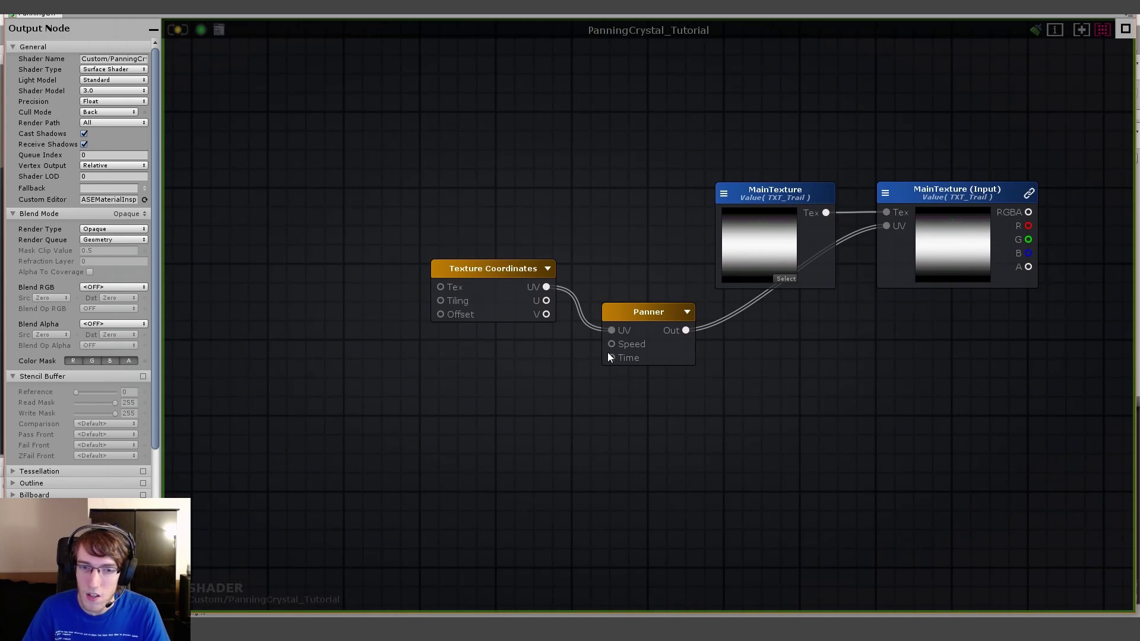
right_click(436, 346)
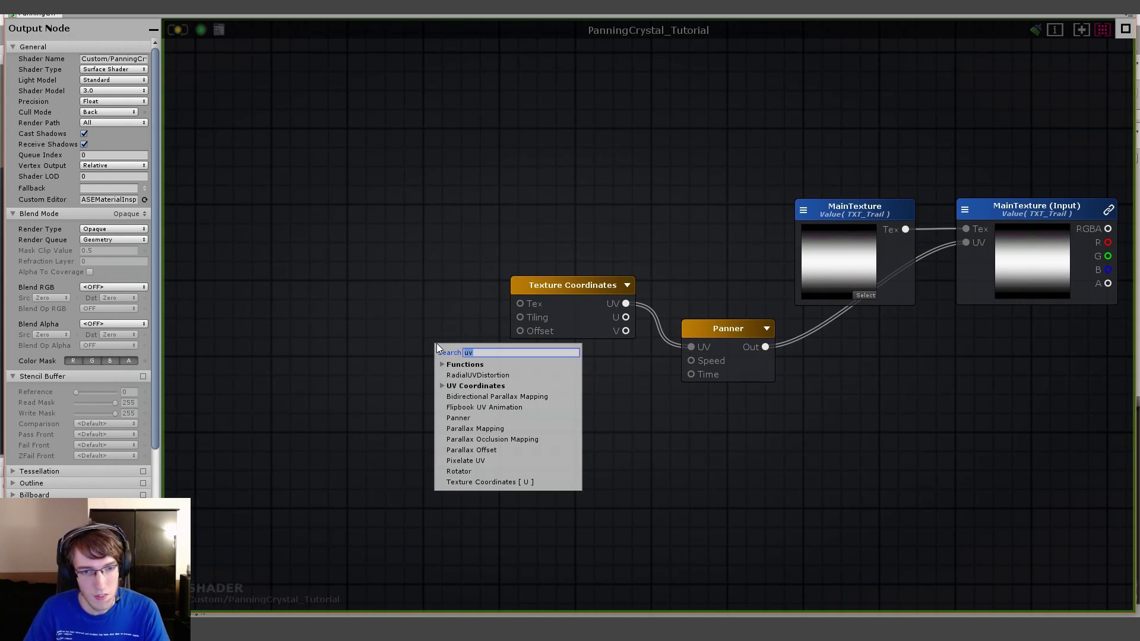
click(415, 351)
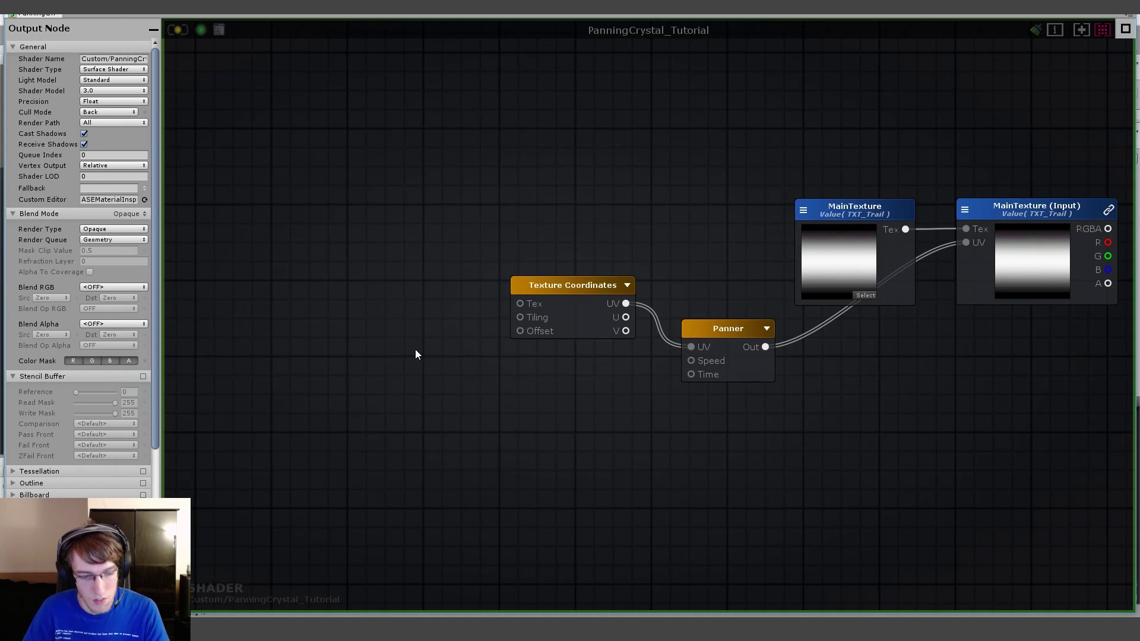
key(2)
click(452, 330)
drag(472, 312, 433, 297)
click(422, 368)
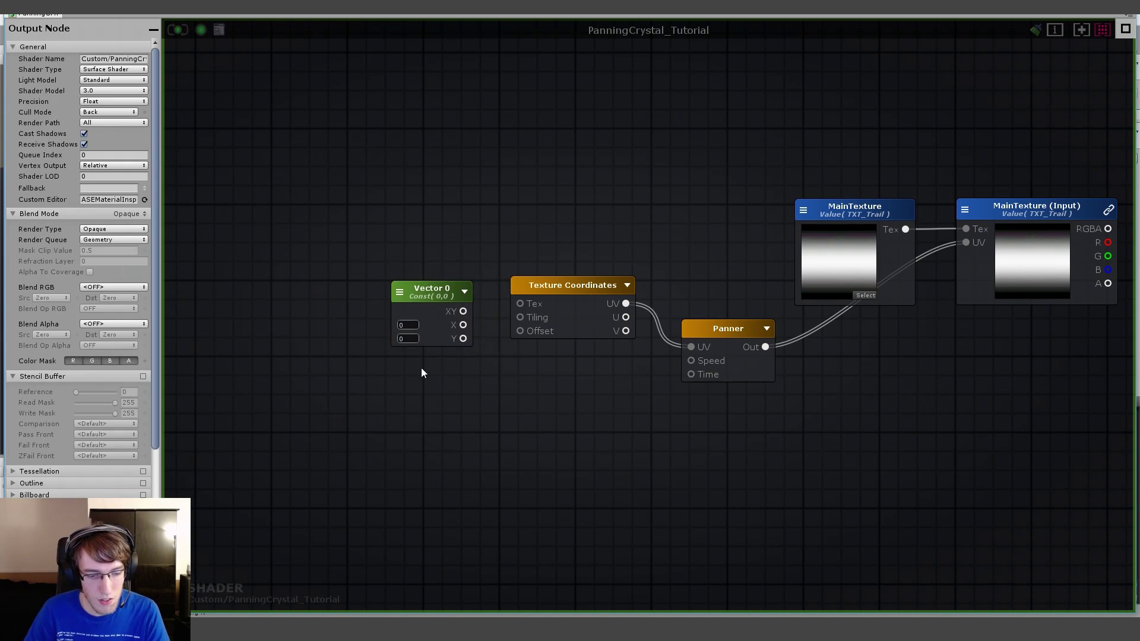
- Create and delete trial nodes with one, two, three and four components above the Vector2 node
key(1)
click(379, 176)
click(415, 190)
key(Delete)
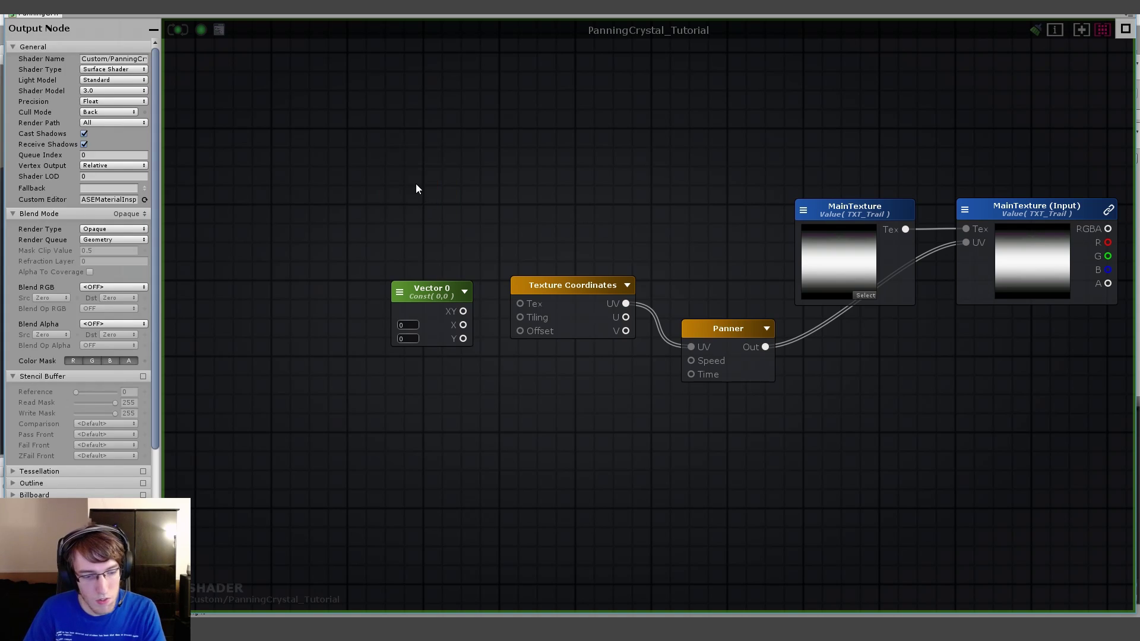
key(2)
click(418, 185)
click(444, 197)
key(Delete)
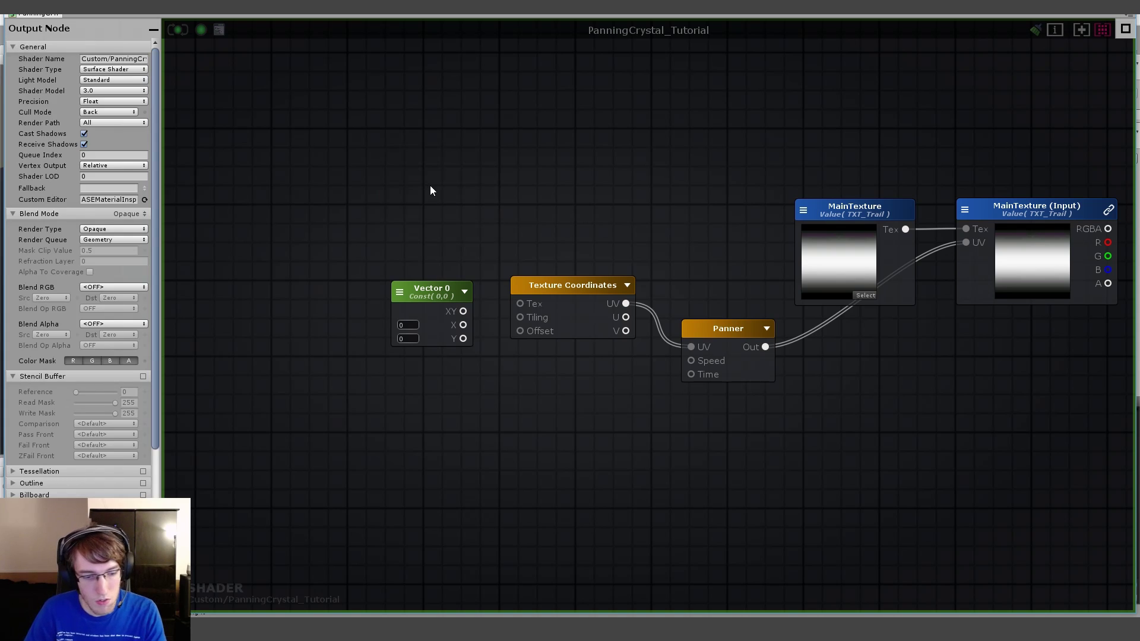
key(3)
click(430, 185)
click(449, 198)
key(Delete)
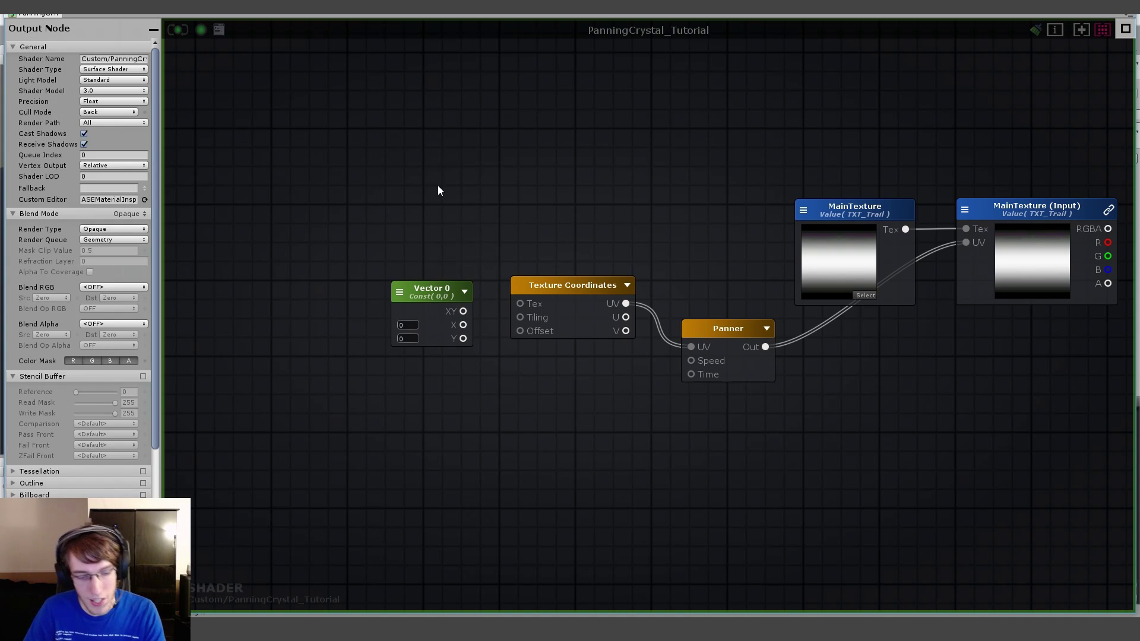
key(4)
click(448, 197)
click(461, 195)
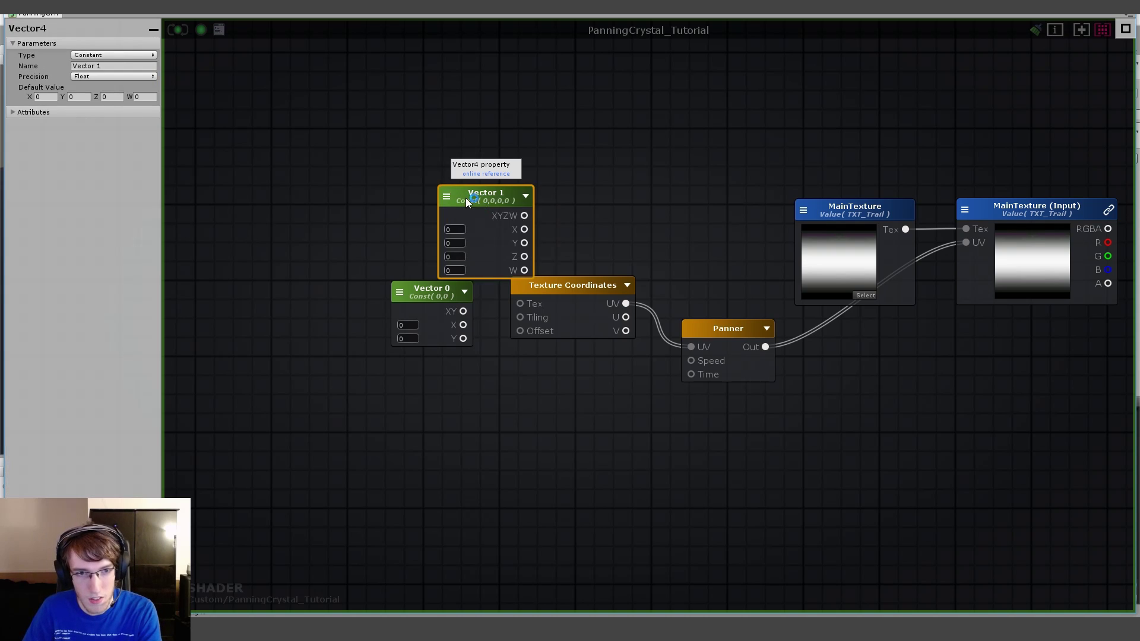
key(Delete)
- Convert the Vector2 node from Constant to Property and shift it slightly up
middle_drag(381, 296, 445, 286)
click(462, 282)
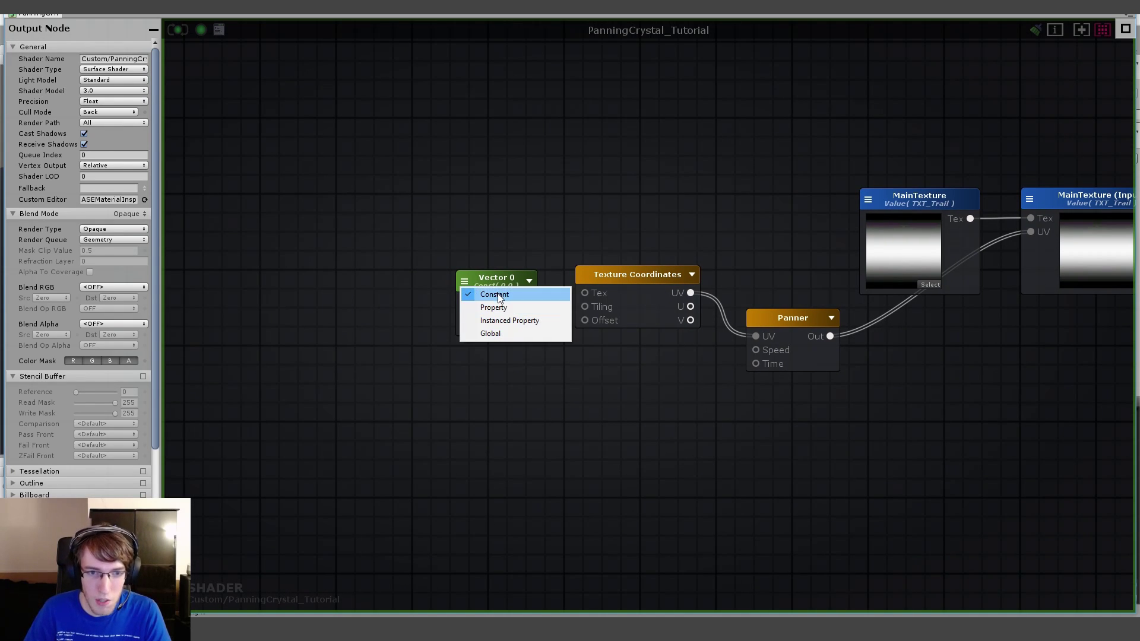
click(503, 307)
drag(487, 291, 483, 281)
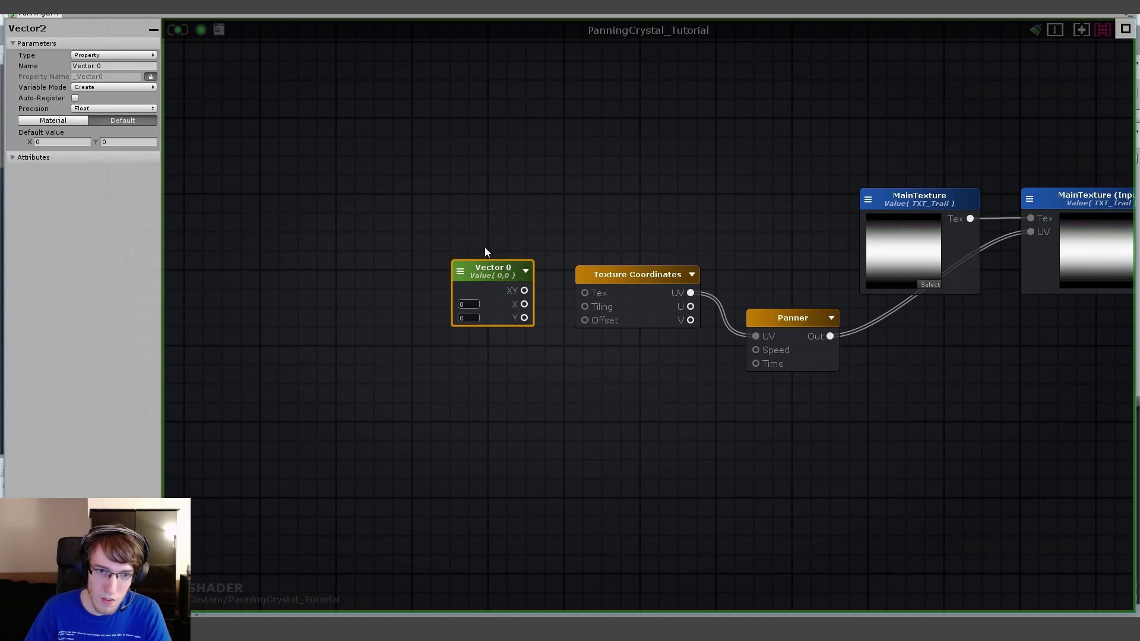
click(581, 224)
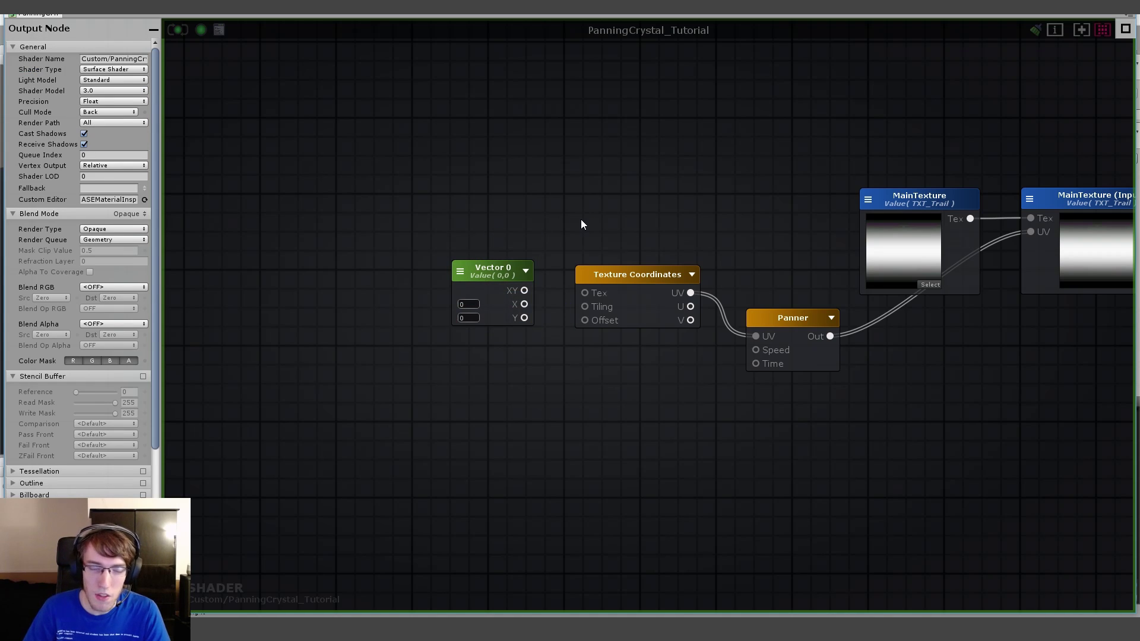
click(466, 290)
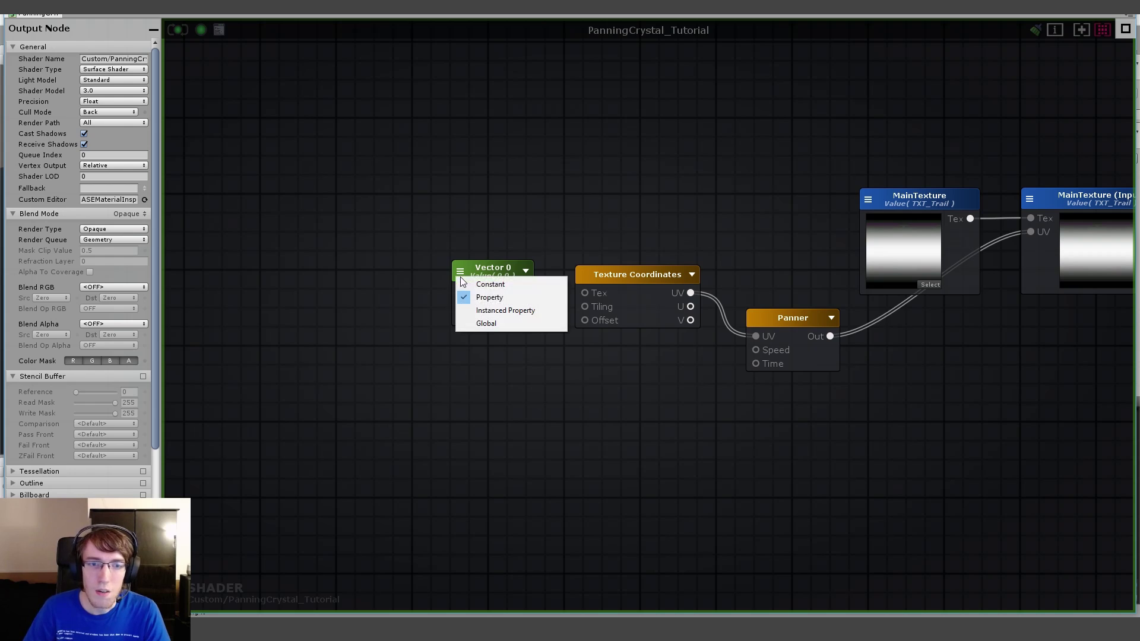
click(583, 165)
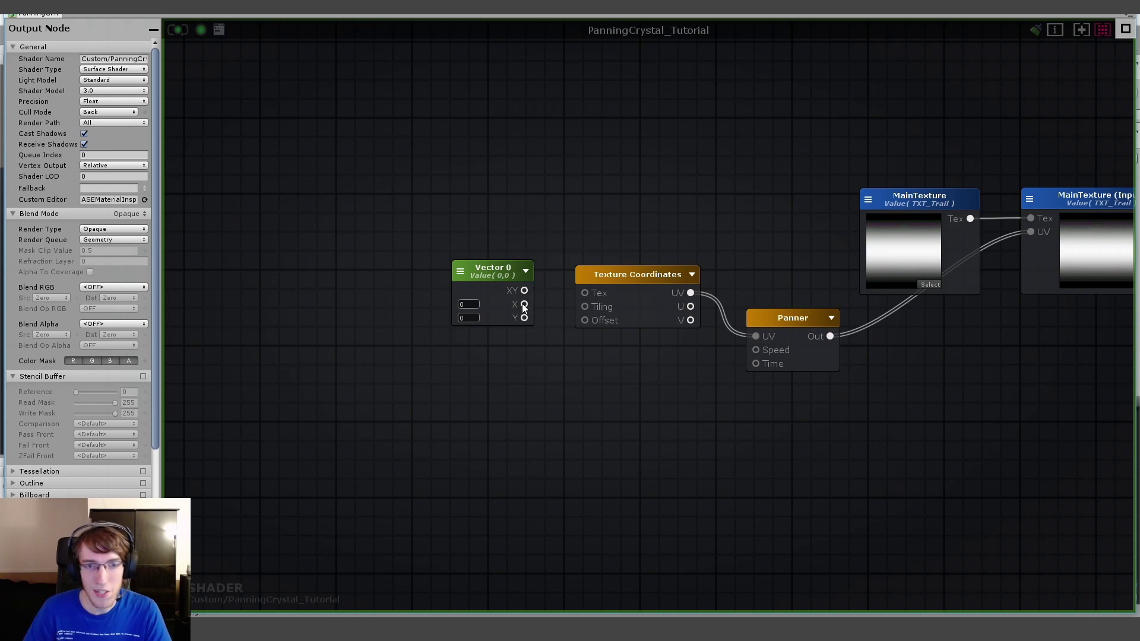
- Connect the Vector2 node's XY output to the Texture Coordinates' Tiling input and rename the node Tiling
drag(524, 290, 585, 306)
click(493, 271)
text(Tiling)
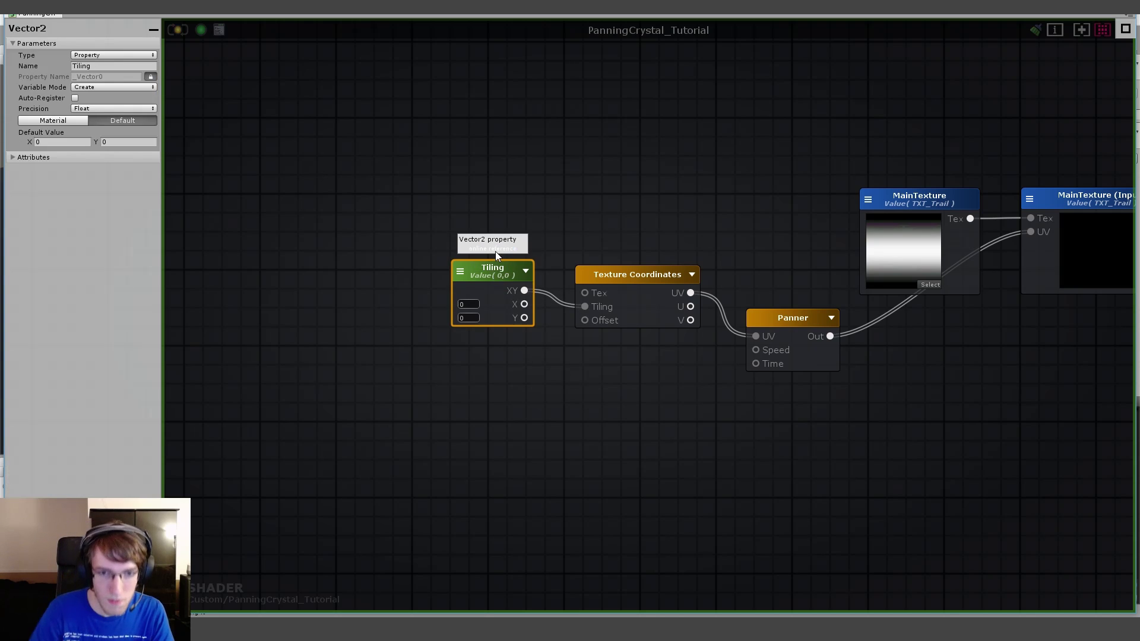
- Set the Tiling node's default values to X 1 and Y 1
click(462, 304)
text(1)
key(Tab)
text(1)
click(718, 170)
- Duplicate the Tiling node, place the copy below Texture Coordinates and rename it Speed
middle_drag(797, 217, 543, 205)
click(405, 237)
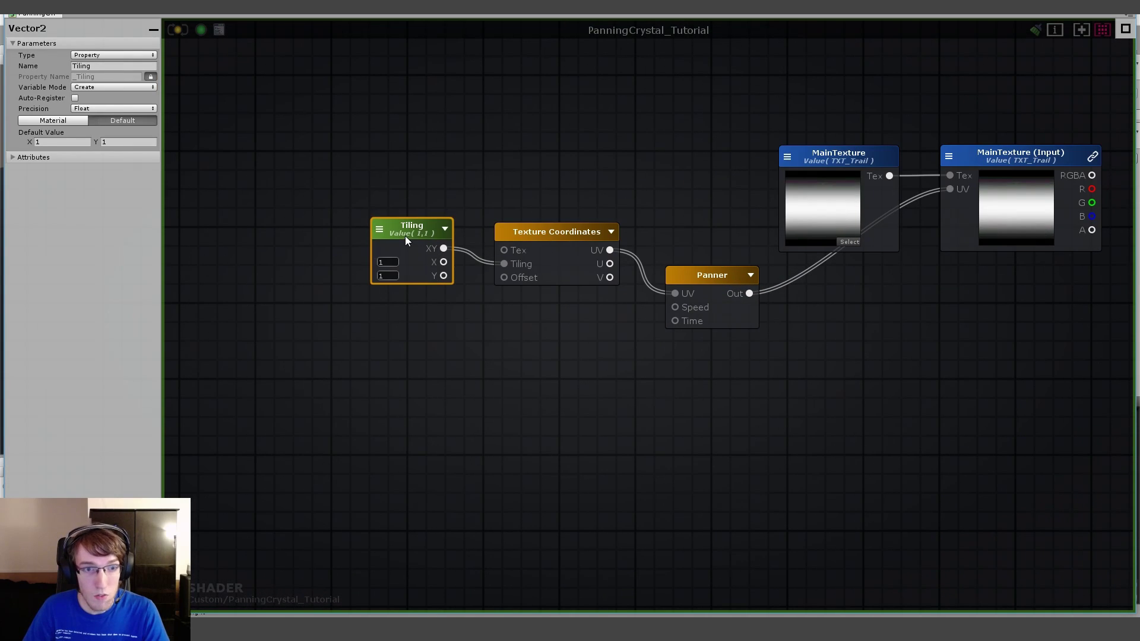
key(ctrl+d)
drag(454, 251, 544, 321)
double_click(543, 320)
text(Speed)
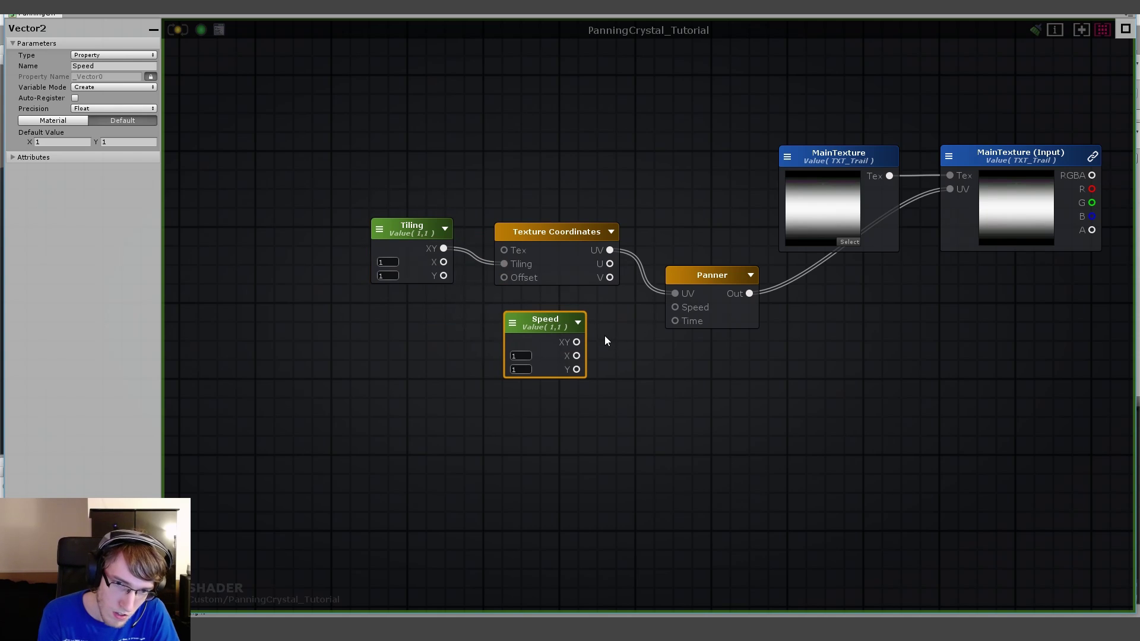
- Connect the Speed node's XY output to the Panner's Speed input and tuck the node close beneath Texture Coordinates
click(605, 336)
drag(577, 342, 593, 318)
click(904, 393)
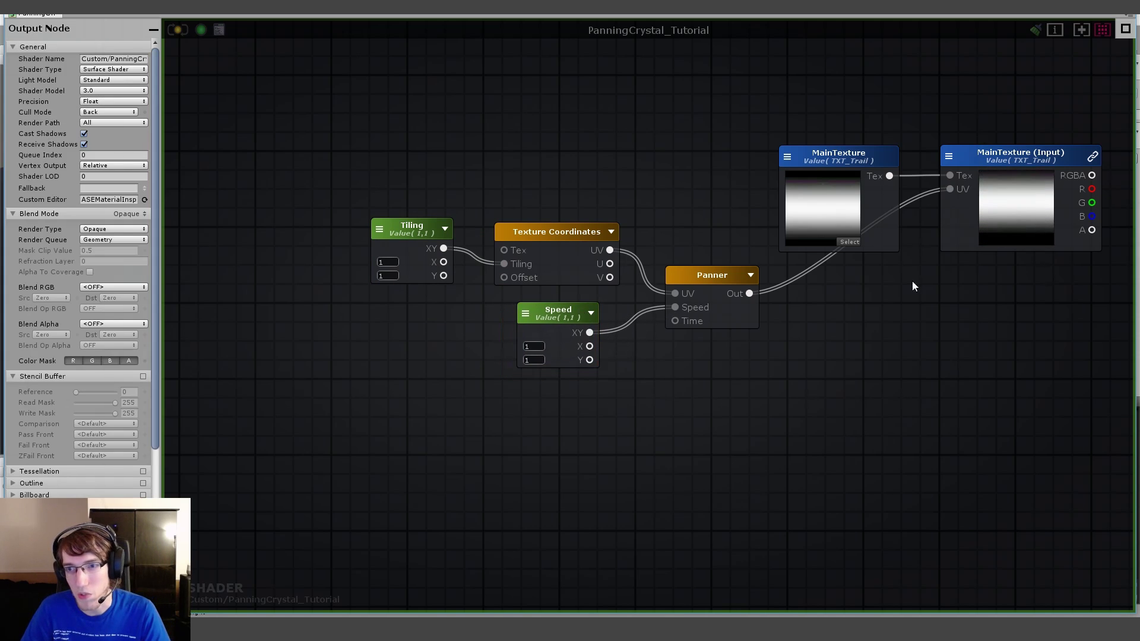
middle_drag(634, 430, 525, 449)
drag(460, 341, 478, 332)
click(615, 447)
middle_drag(638, 417, 702, 407)
middle_drag(631, 437, 597, 435)
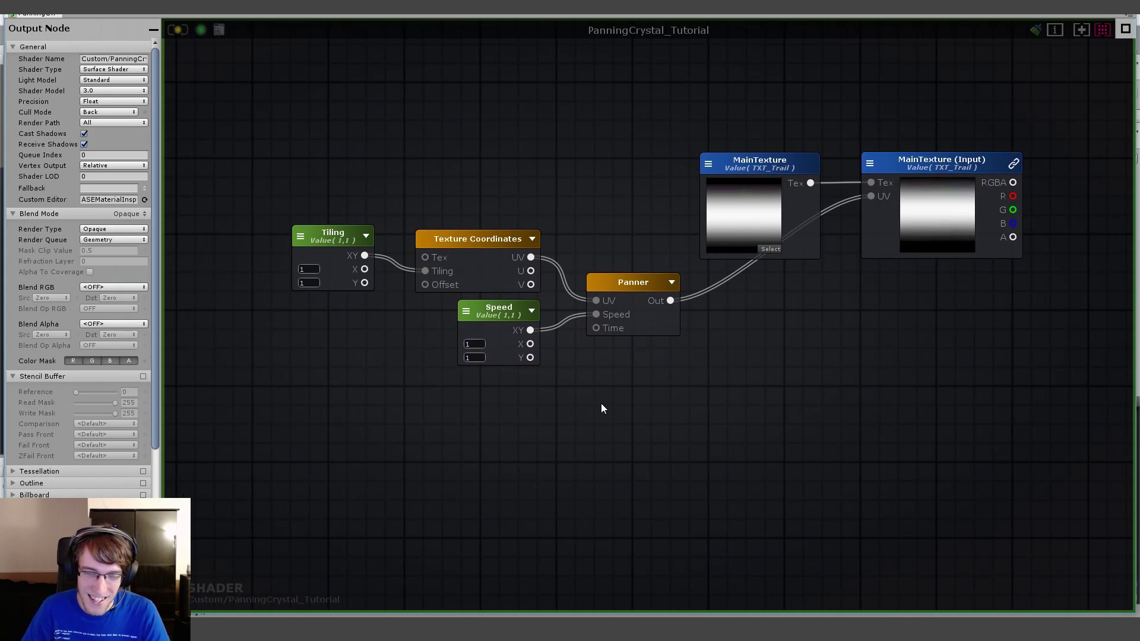
key(t)
click(619, 391)
click(694, 406)
key(Delete)
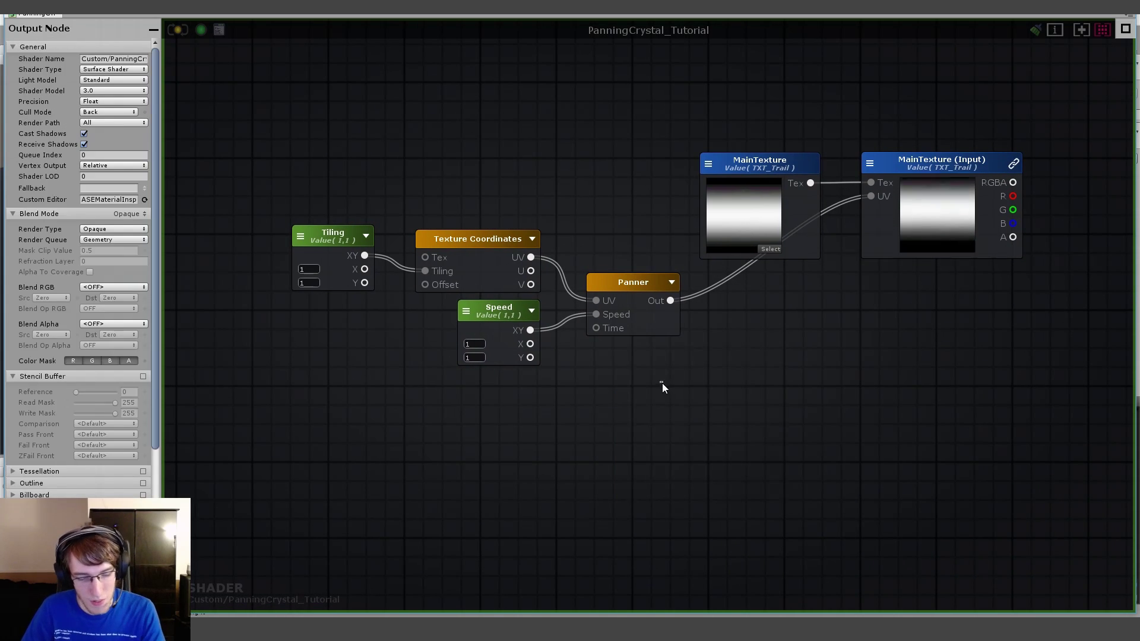
- Add a Time node below the Speed node and connect its output to the Panner's Time input
right_click(657, 389)
text(time)
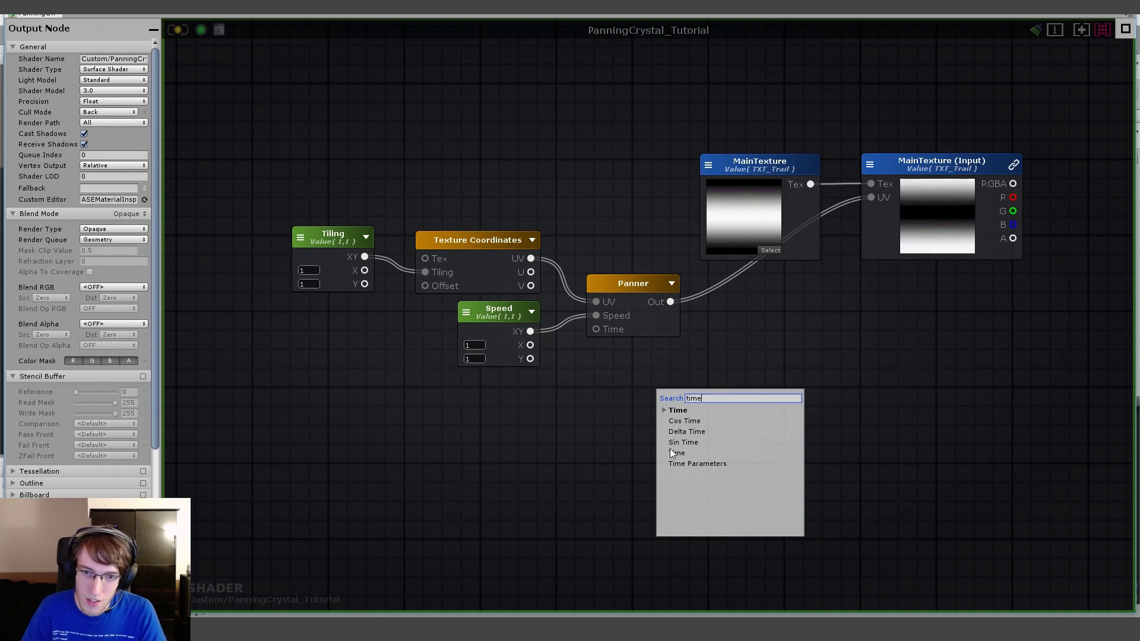
click(677, 453)
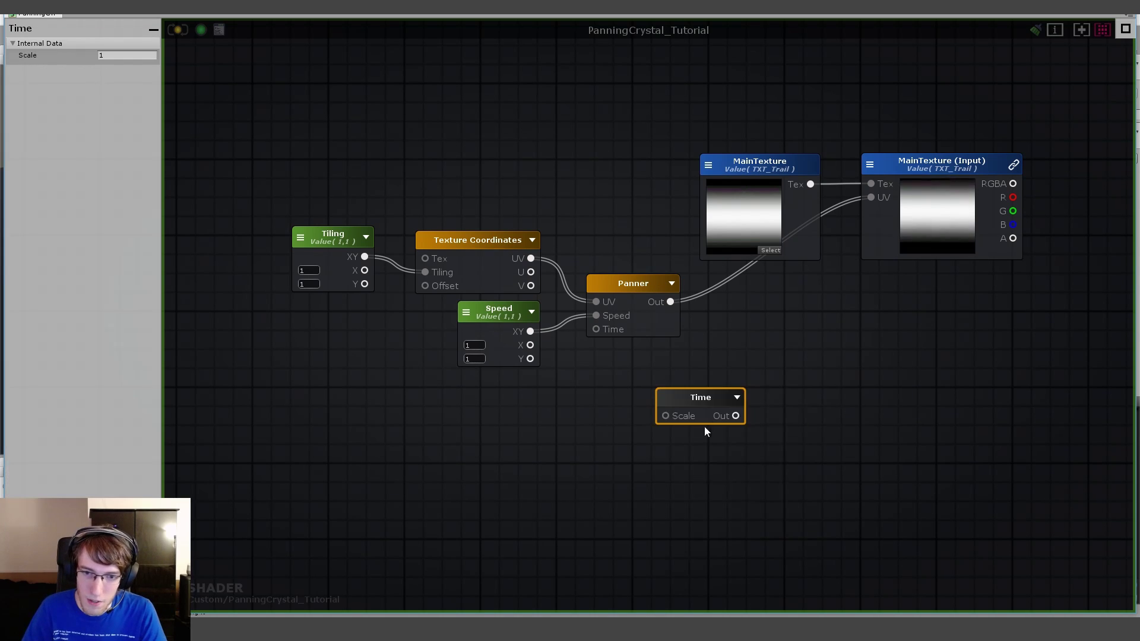
drag(707, 401, 597, 330)
click(612, 379)
middle_drag(712, 374, 504, 435)
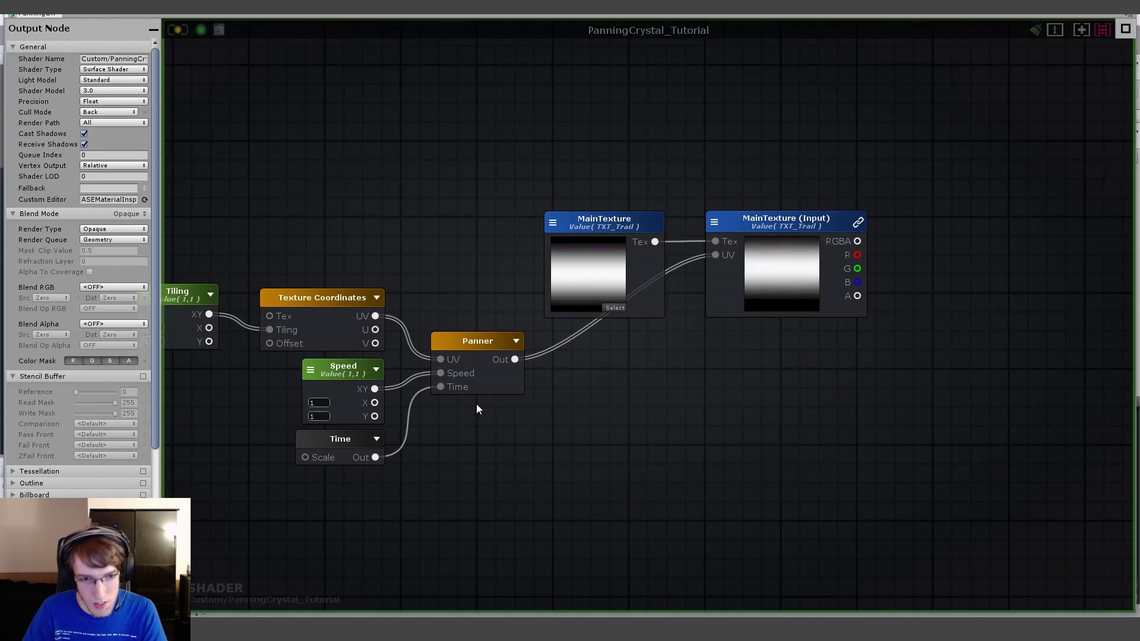
- Connect the MainTexture sample's RGBA output to the Emission input of the shader's output node
right_drag(464, 462, 488, 464)
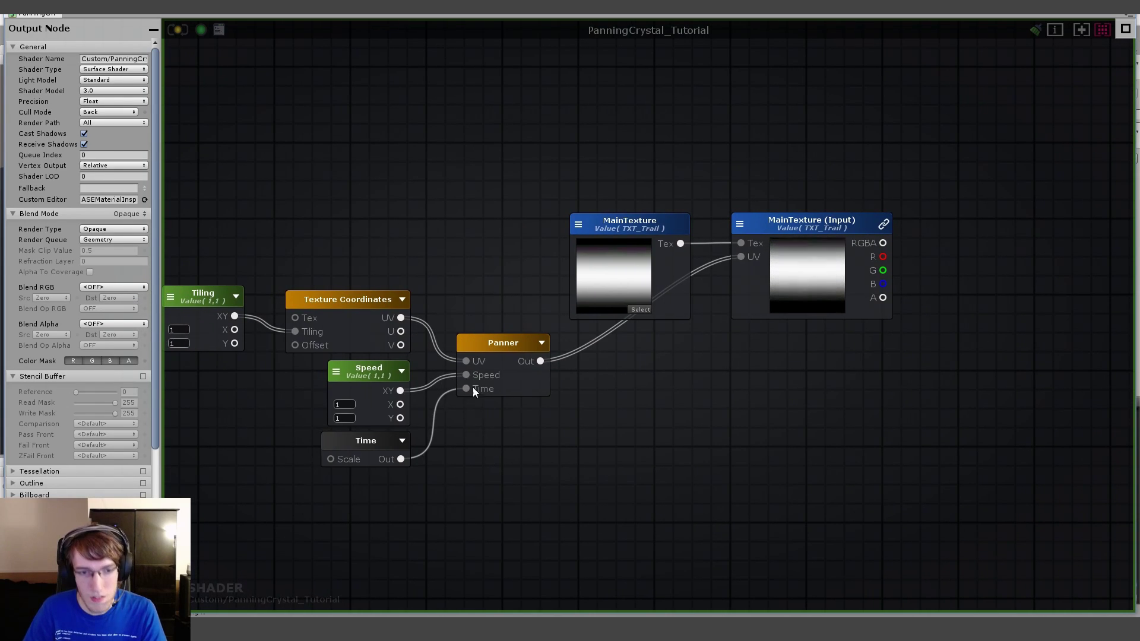
middle_drag(440, 434, 466, 424)
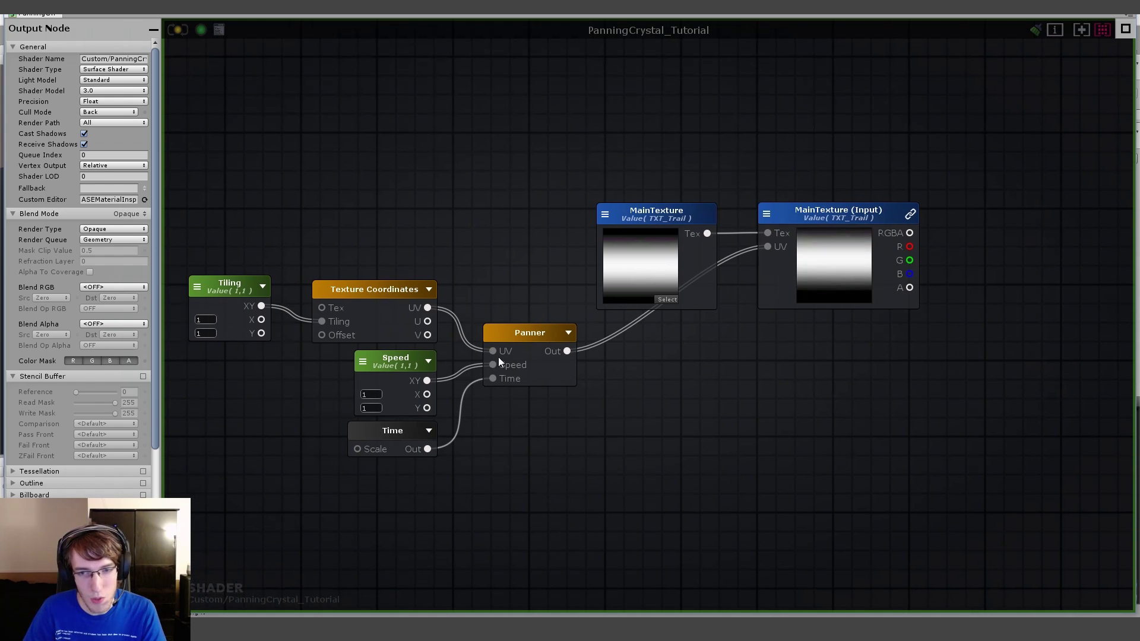
middle_drag(644, 417, 673, 430)
middle_drag(787, 437, 519, 420)
middle_drag(374, 430, 559, 431)
middle_drag(646, 399, 574, 406)
right_drag(730, 423, 613, 425)
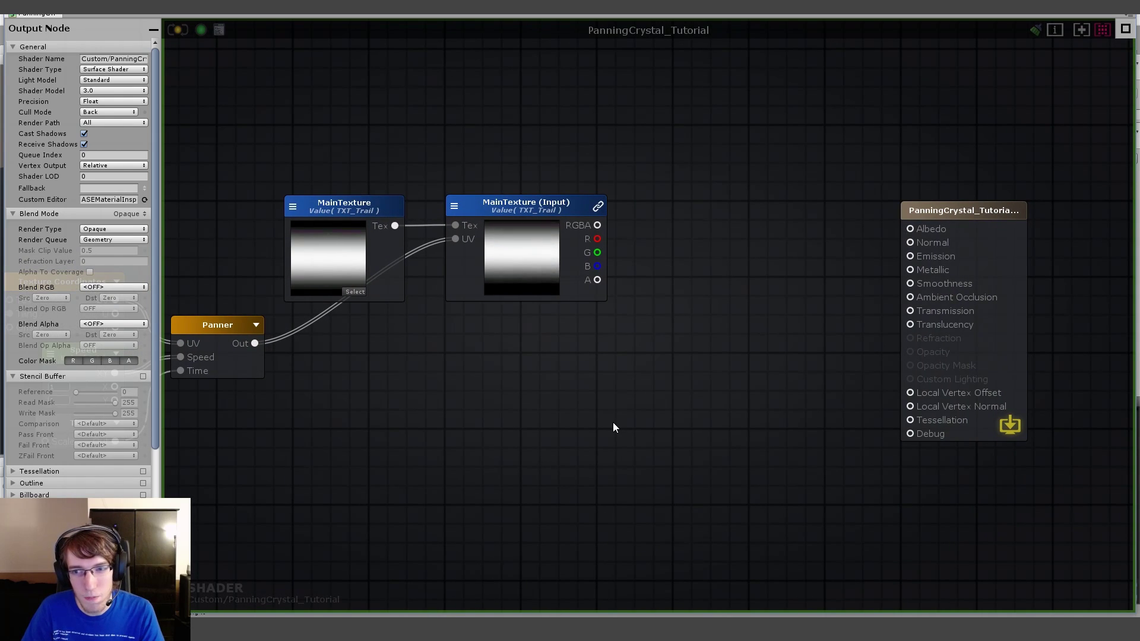
middle_drag(449, 445, 615, 421)
middle_drag(796, 357, 621, 421)
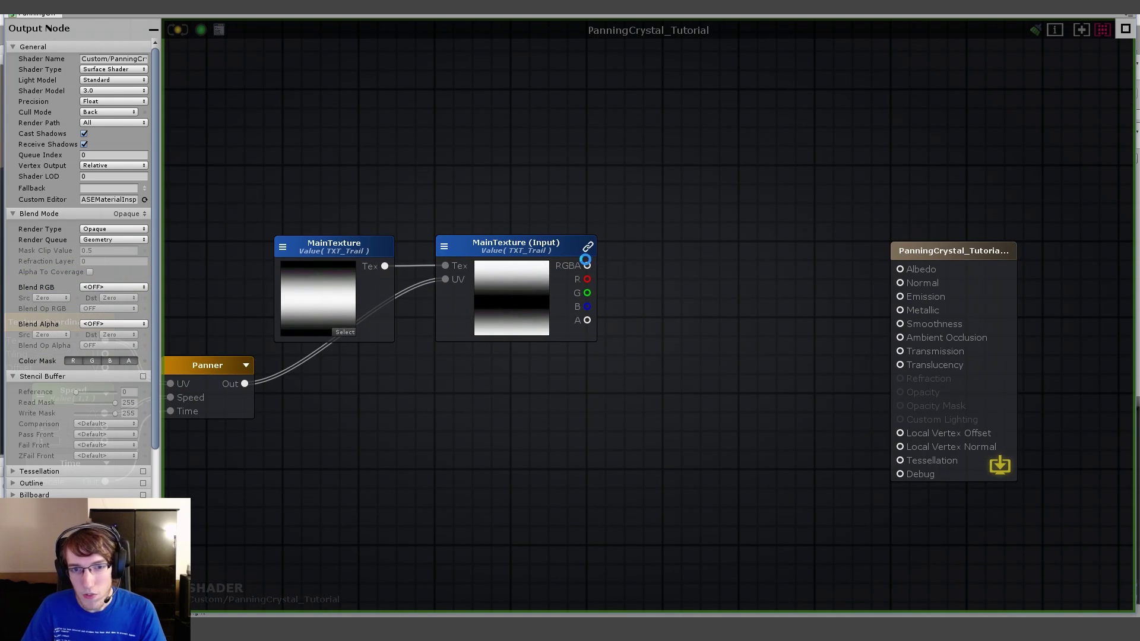
drag(587, 267, 900, 296)
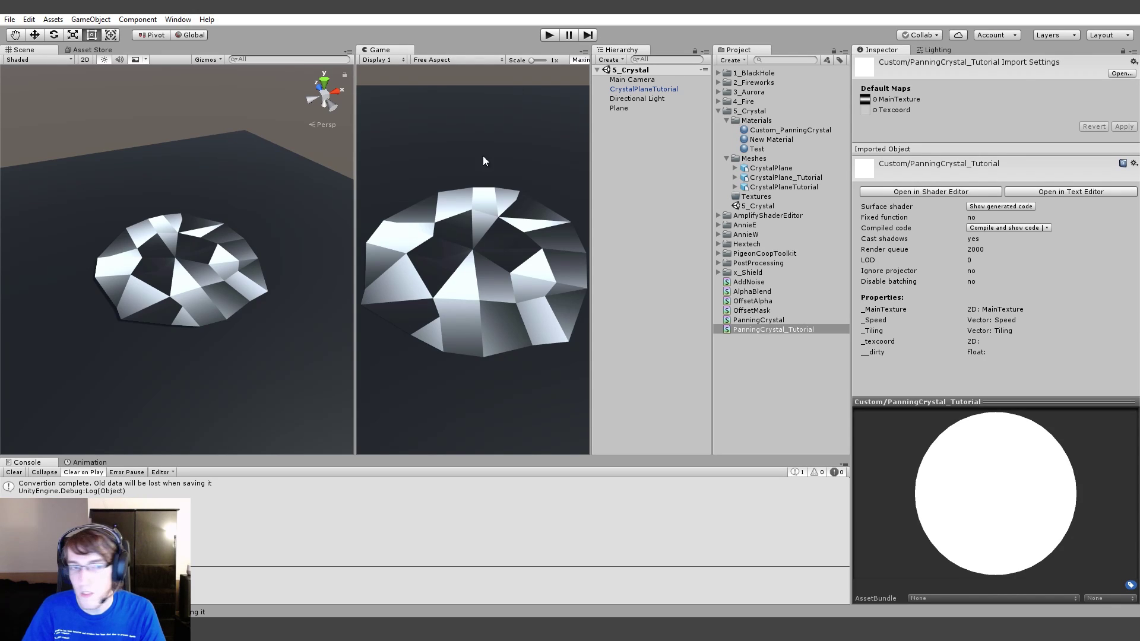
- Back in the Unity project, create a material from the PanningCrystal_Tutorial shader, keeping the name Custom_PanningCrystal_Tutorial
click(215, 294)
click(646, 169)
key(w)
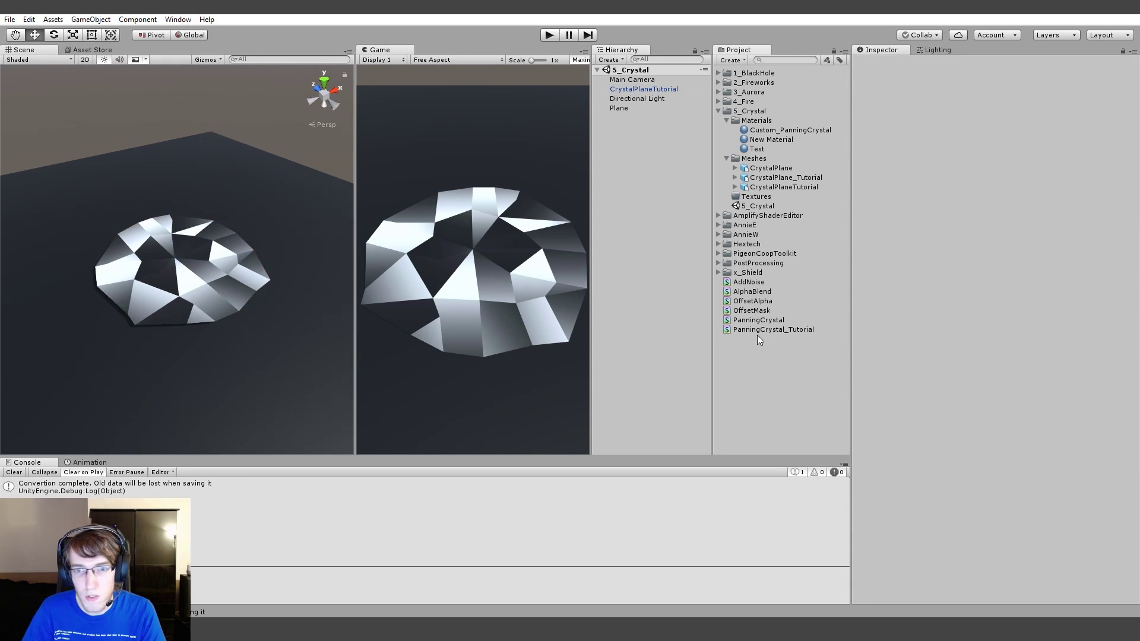
right_click(760, 329)
mouse_move(803, 333)
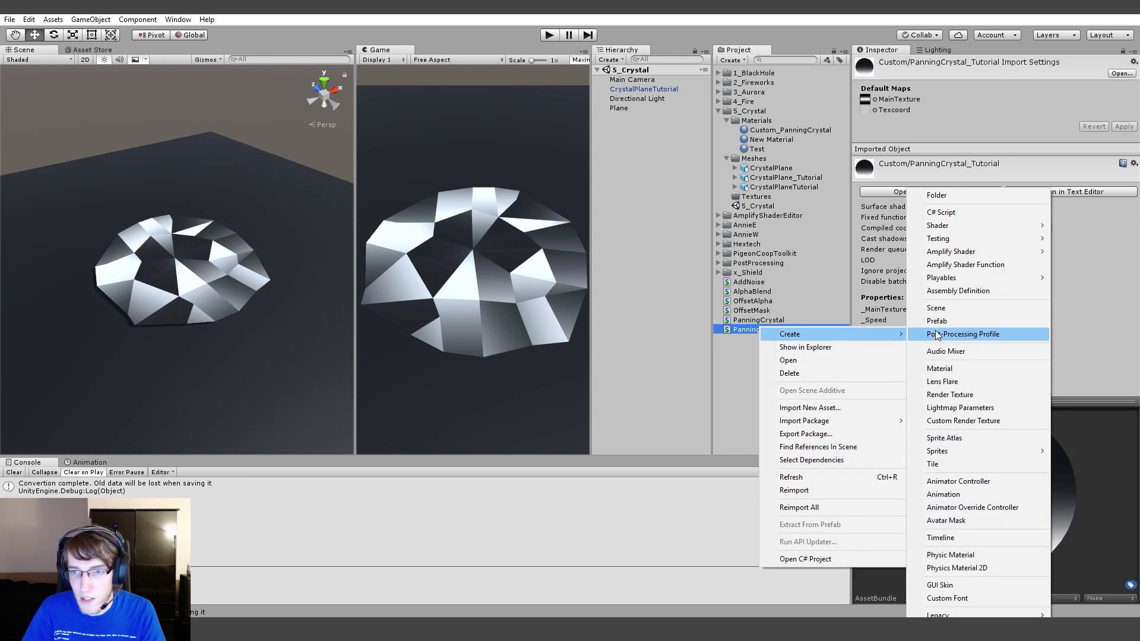
click(950, 365)
key(Return)
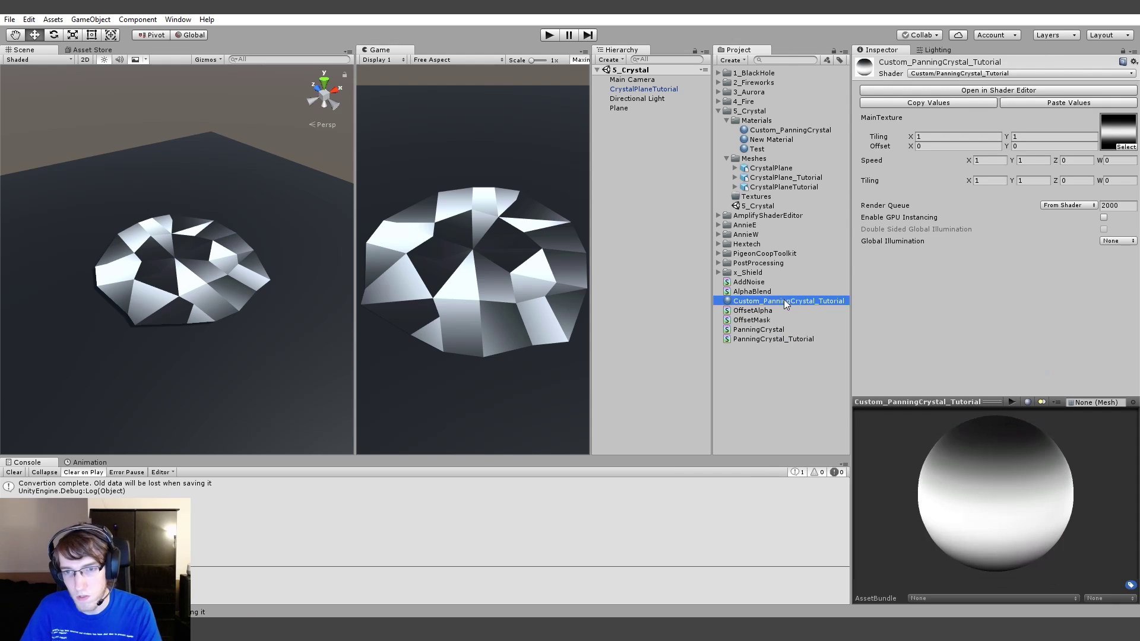
- Apply the Custom_PanningCrystal_Tutorial material to the crystal plane in the scene and store it in 5_Crystal's Materials folder
drag(784, 301, 205, 252)
click(276, 134)
alt+drag(297, 223, 333, 264)
alt+drag(249, 279, 253, 306)
click(259, 309)
click(857, 452)
alt+drag(285, 256, 225, 226)
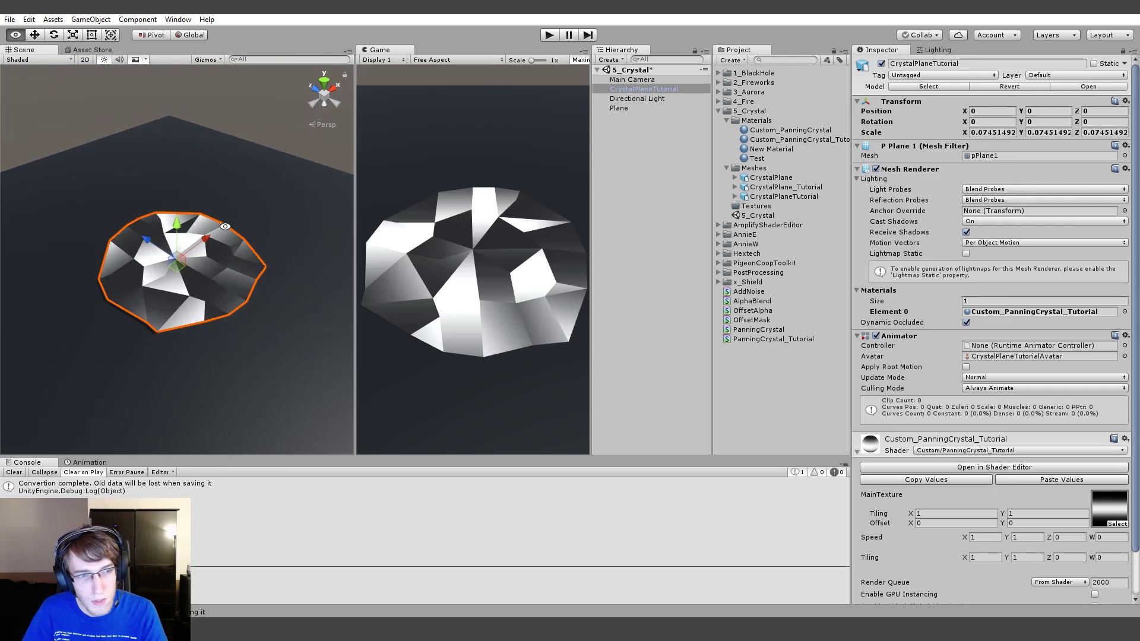
- Set the crystal material's panning Speed to X 0.15 and Y 0.15
scroll(985, 416, down, 2)
click(982, 489)
text(.15)
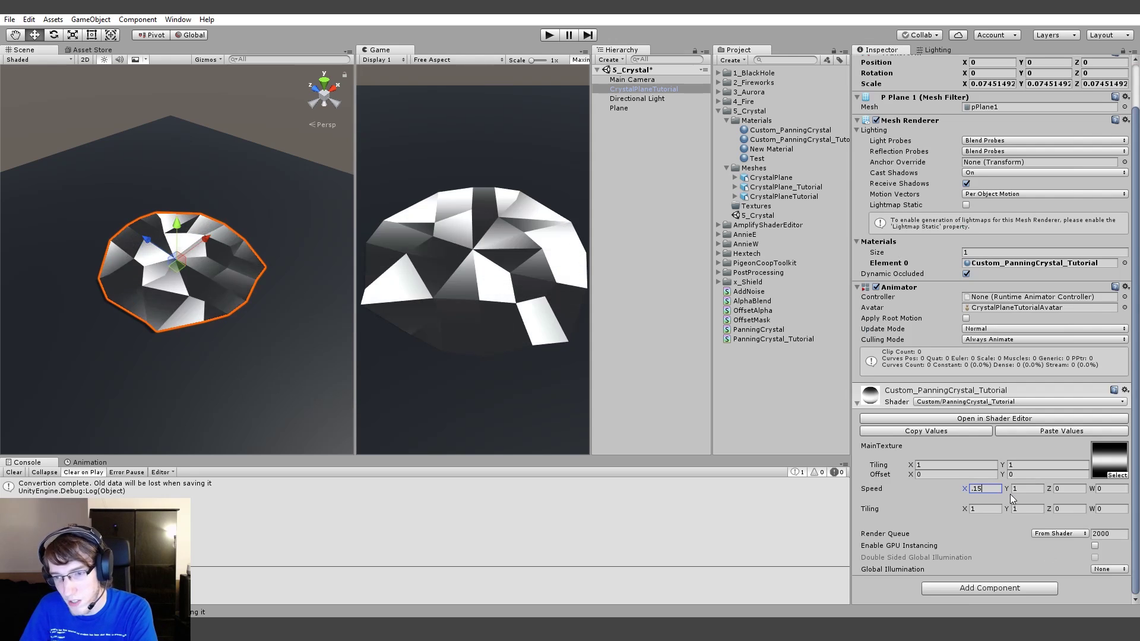
click(1020, 490)
text(.15)
key(Return)
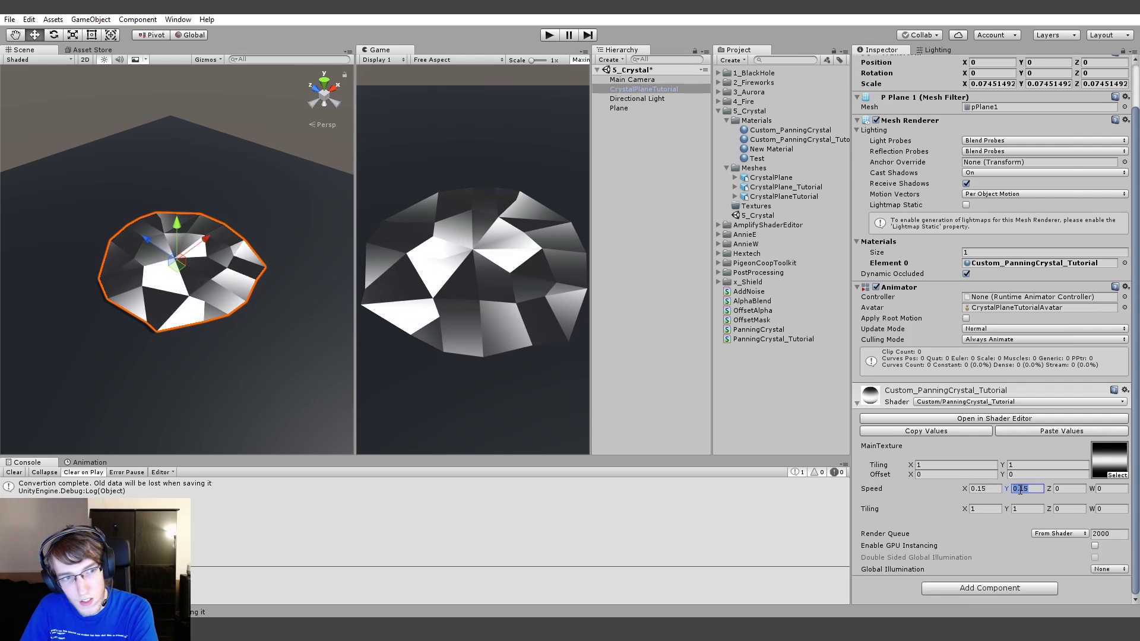
click(671, 257)
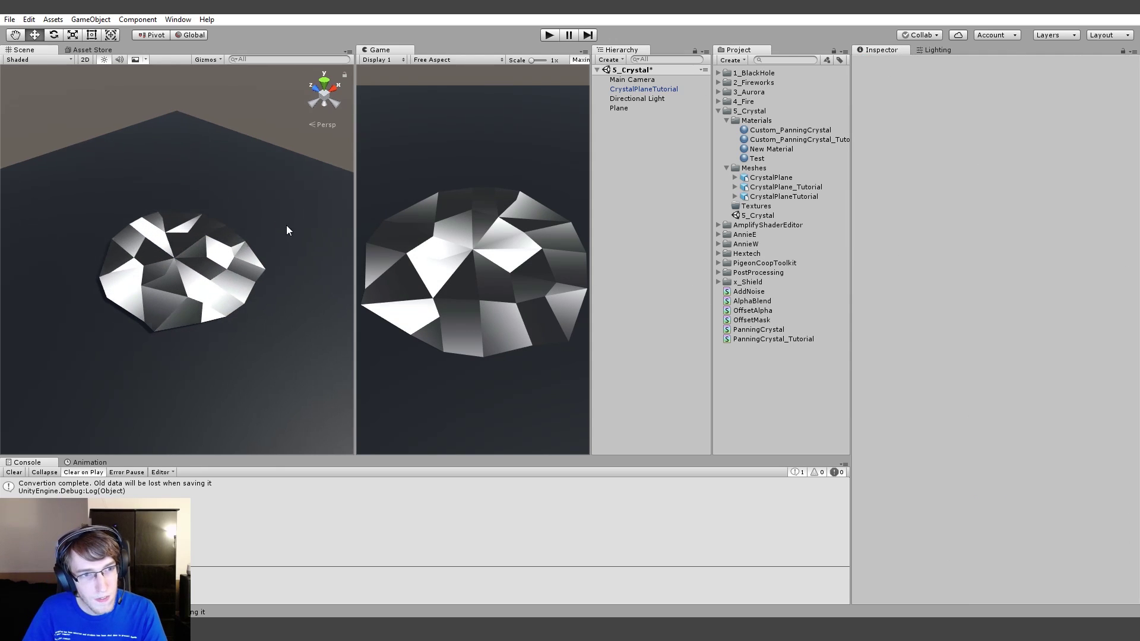
click(217, 268)
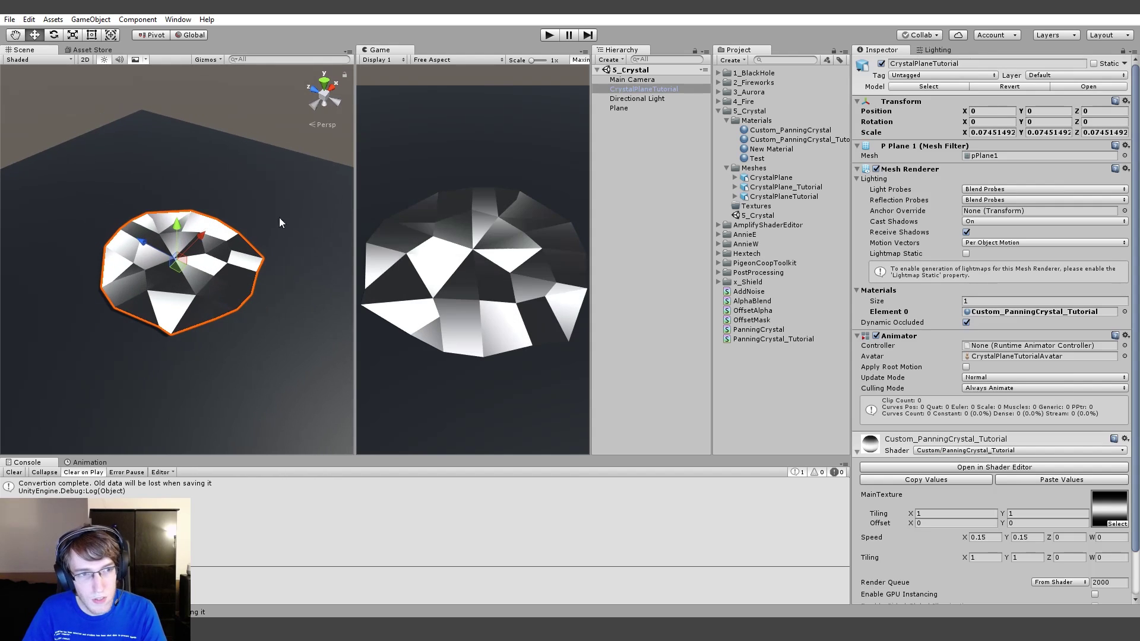
- Assign the Default-Particle texture to the crystal material's MainTexture
scroll(1098, 475, down, 2)
click(1115, 475)
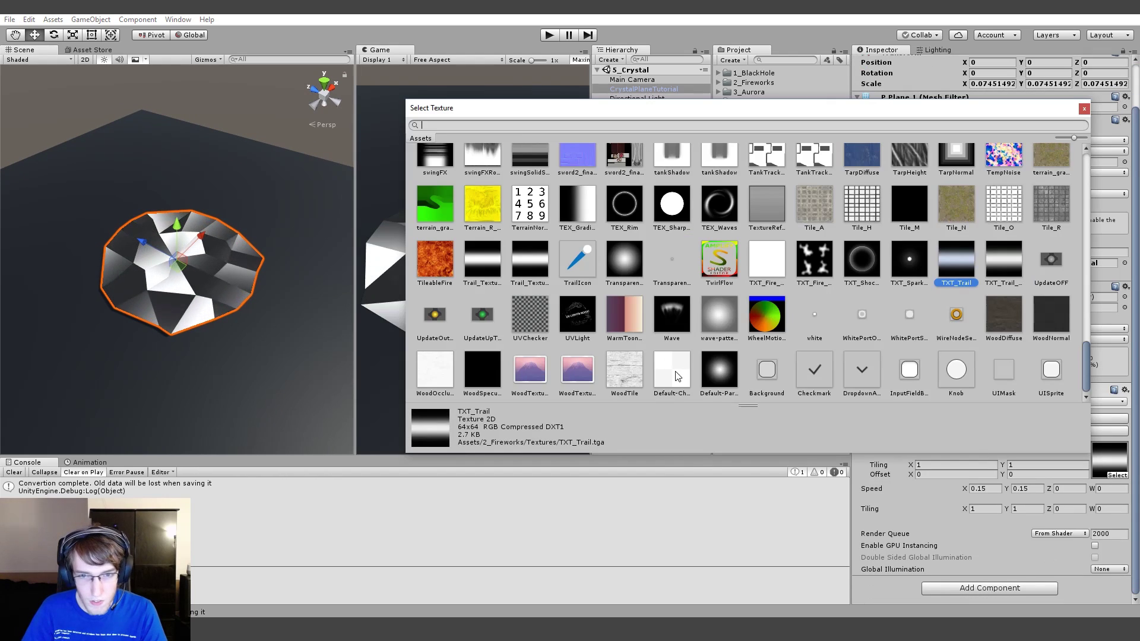
click(719, 371)
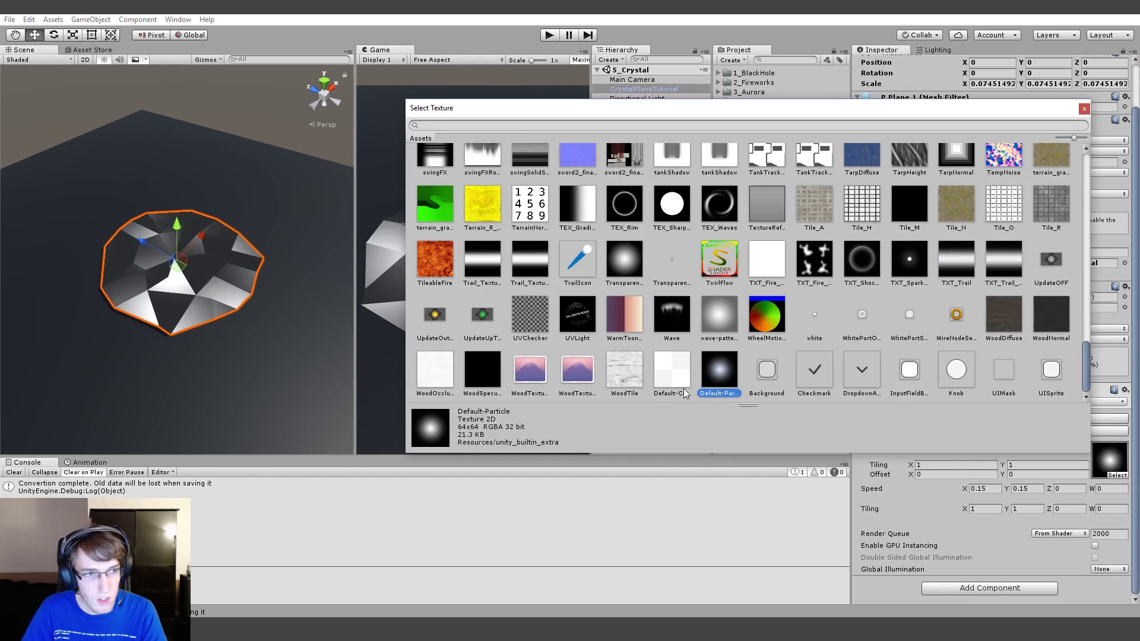
double_click(720, 377)
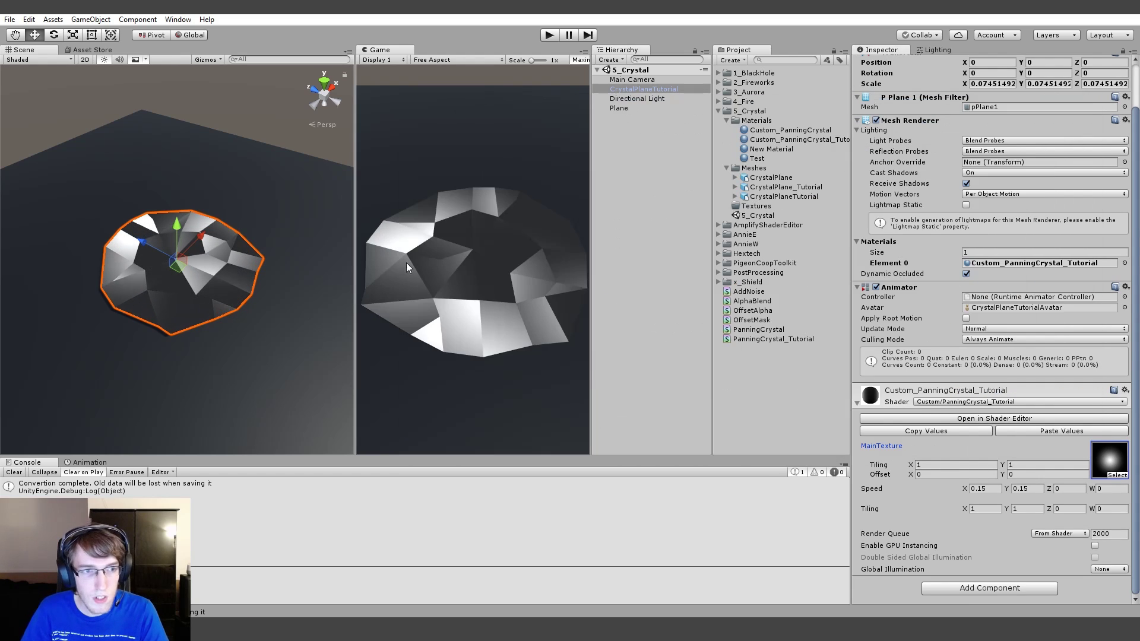
- Examine the panning texture on the crystal plane from several angles in the scene, then reselect the plane
mouse_move(274, 112)
alt+mouse_down()
mouse_move(256, 236)
mouse_move(279, 98)
alt+mouse_up()
alt+drag(261, 149, 264, 144)
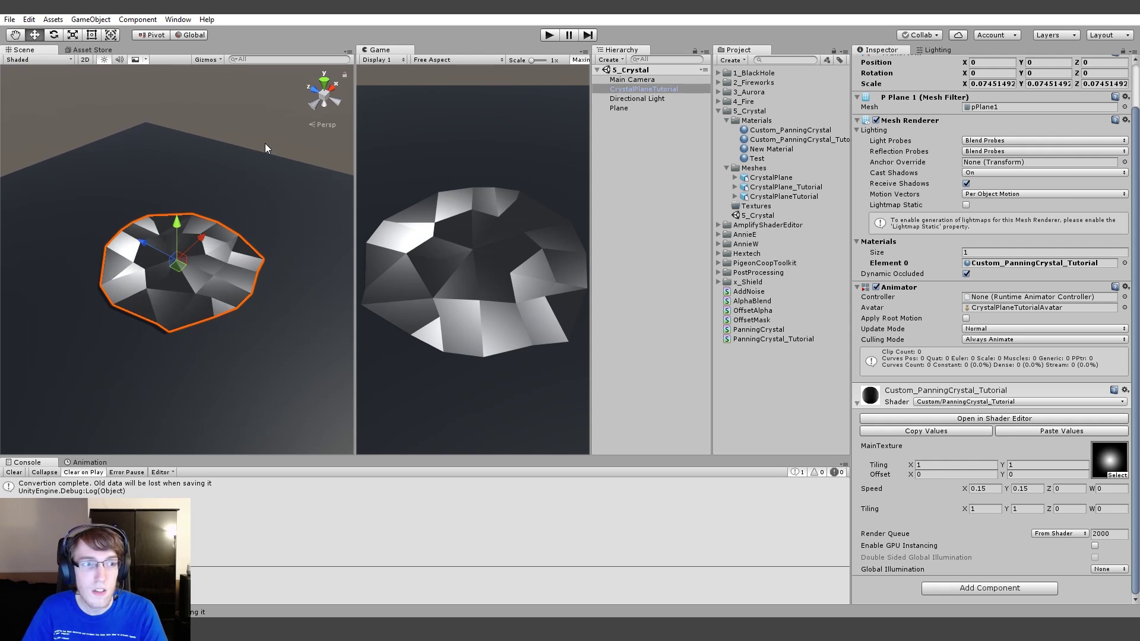
click(265, 144)
click(276, 230)
click(259, 142)
alt+drag(327, 221, 304, 223)
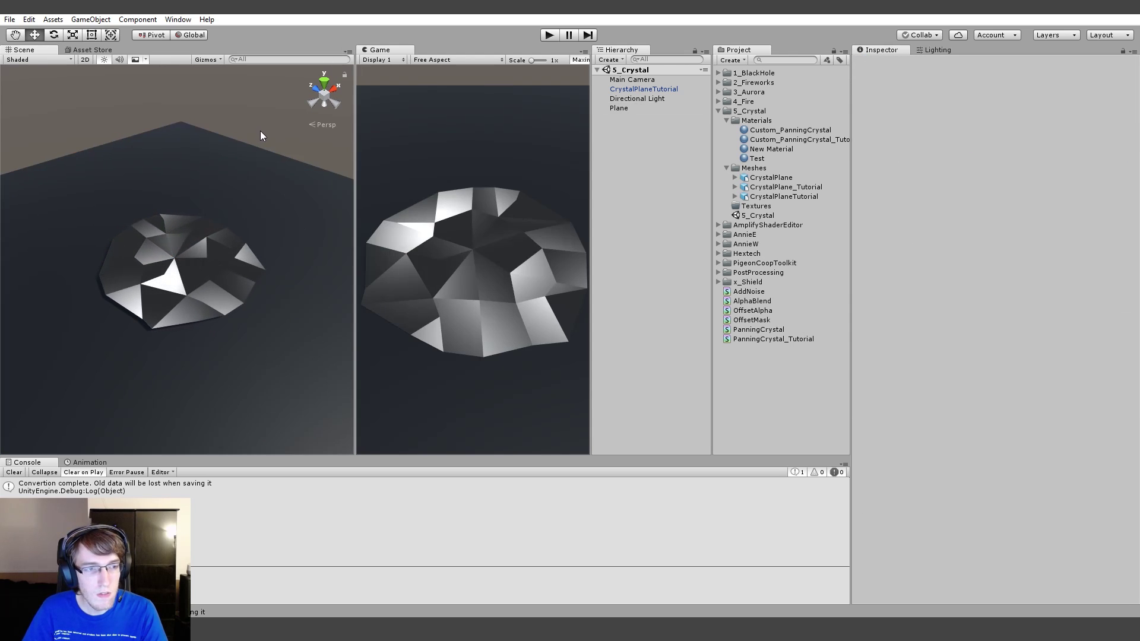
alt+drag(265, 143, 327, 386)
alt+drag(272, 252, 267, 225)
click(262, 249)
click(261, 249)
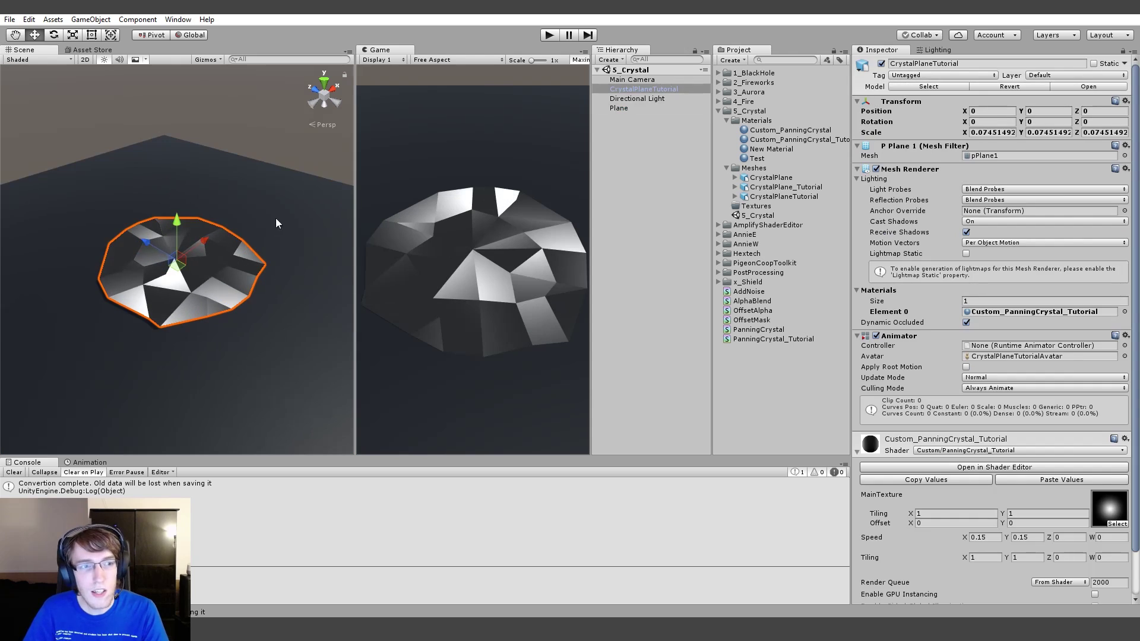
- Open the crystal's shader in the shader editor and move the tiling, speed, time and panner nodes farther from the output node
click(984, 470)
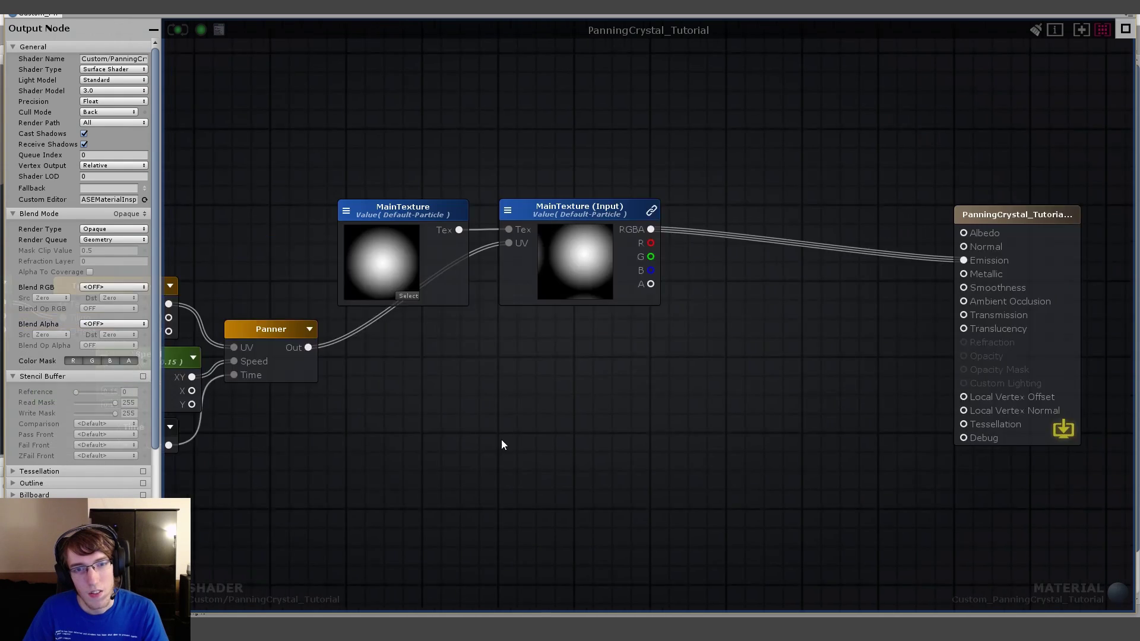
scroll(529, 437, down, 5)
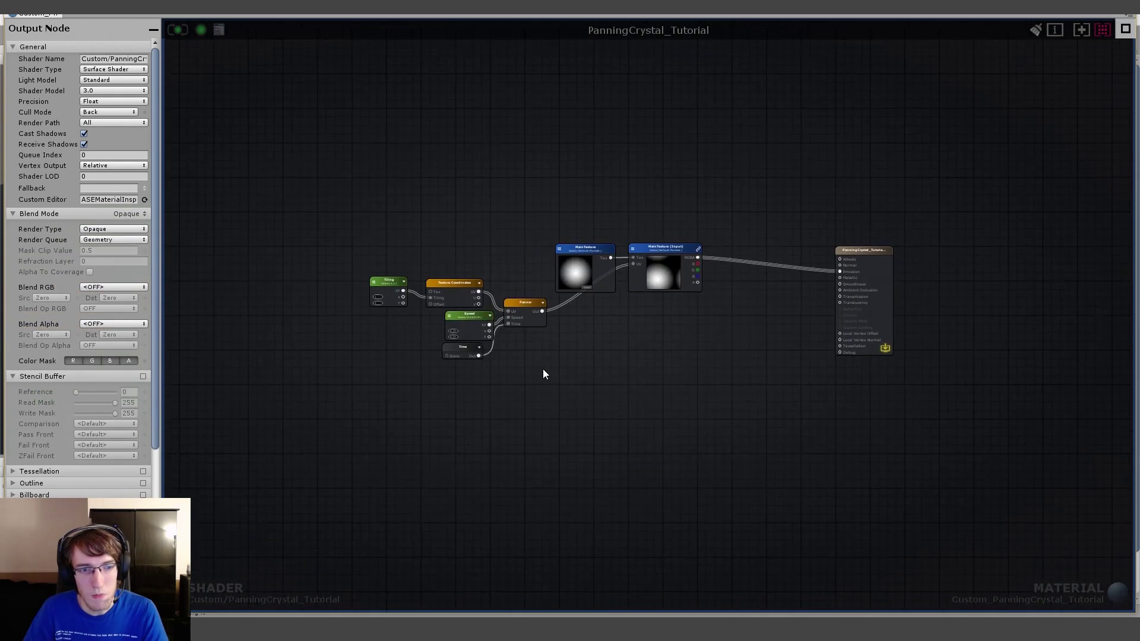
scroll(544, 378, up, 3)
scroll(561, 390, down, 3)
drag(280, 225, 487, 399)
drag(493, 306, 419, 303)
click(512, 336)
- Move the two MainTexture nodes closer to the Panner node, leaving more room before the output node
drag(480, 169, 675, 289)
drag(661, 226, 580, 221)
drag(464, 186, 680, 301)
scroll(568, 185, up, 5)
drag(573, 234, 553, 291)
scroll(588, 272, down, 4)
click(530, 293)
click(569, 332)
scroll(582, 359, up, 2)
- Add a Fresnel node in the empty area below the MainTexture nodes
middle_drag(583, 360, 616, 330)
scroll(597, 341, up, 3)
right_click(585, 322)
text(fre)
click(612, 355)
drag(625, 323, 640, 314)
scroll(530, 344, up, 4)
scroll(543, 344, down, 1)
middle_drag(575, 327, 601, 332)
click(596, 346)
scroll(601, 337, up, 2)
scroll(617, 357, down, 2)
scroll(582, 341, up, 2)
scroll(569, 333, down, 2)
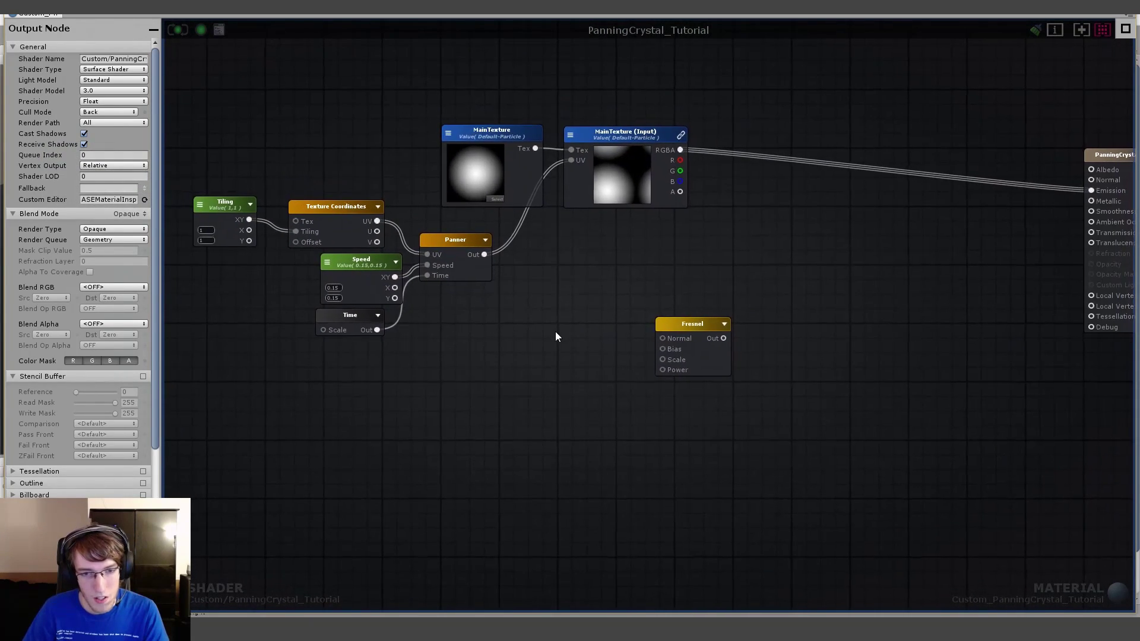
- Add a Float node beside the Fresnel node, convert it to a property and name it FresnelBias
key(1)
click(574, 357)
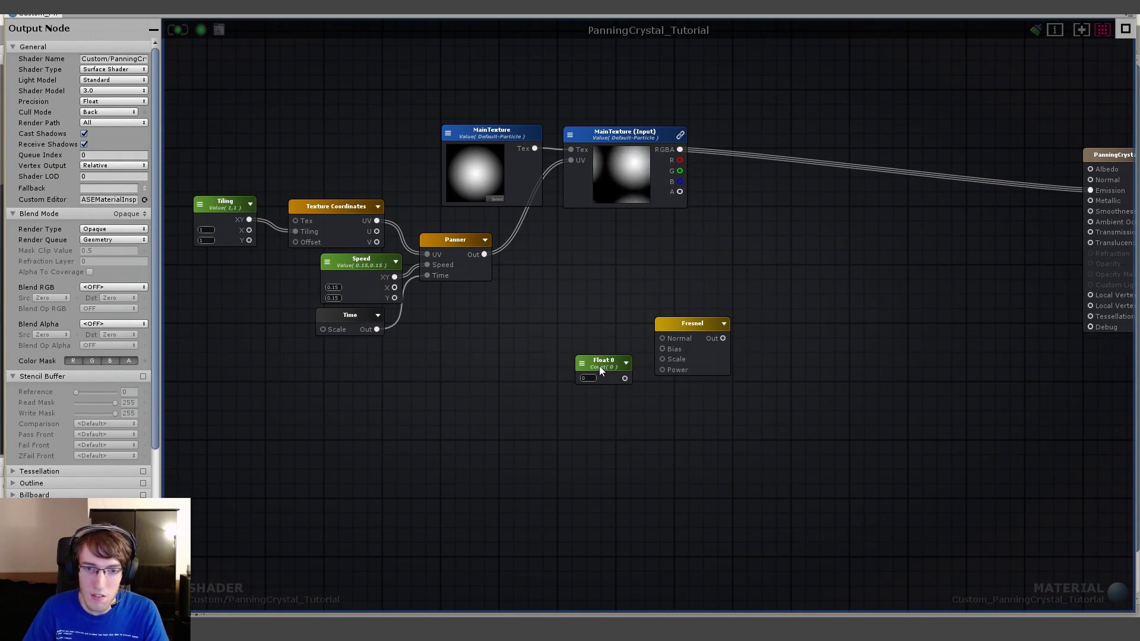
click(600, 367)
click(614, 389)
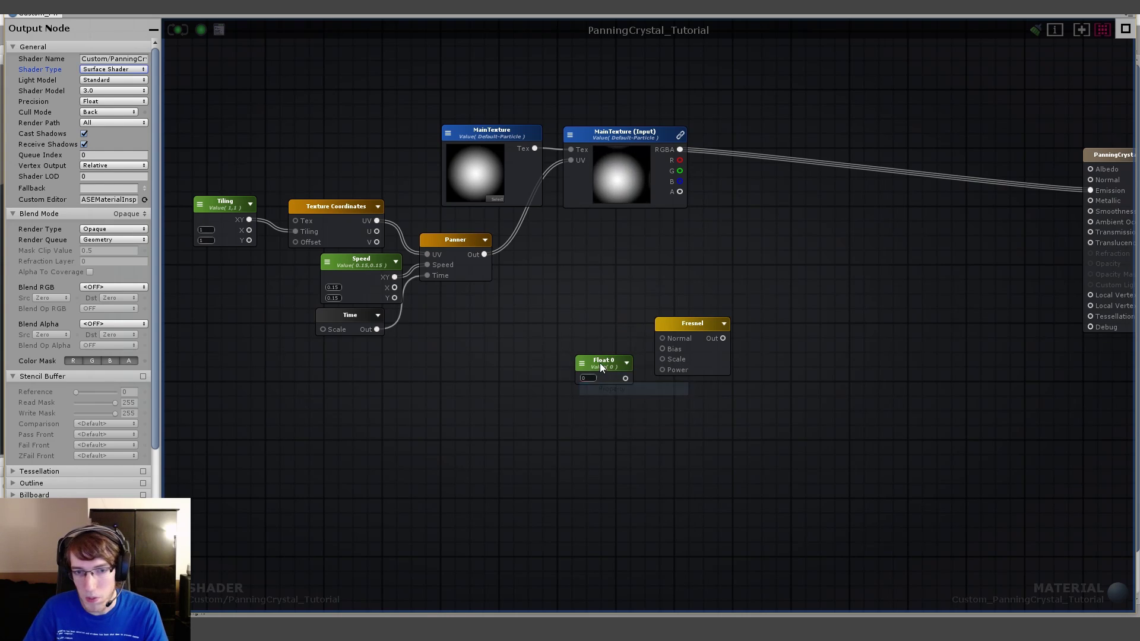
click(600, 362)
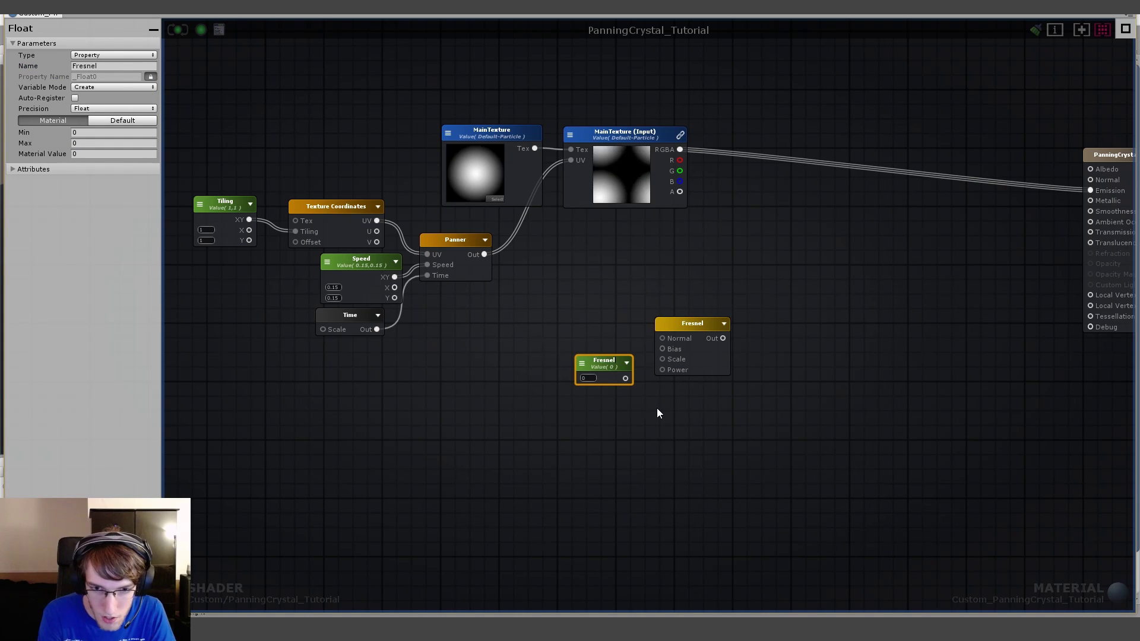
text(FresnelBias)
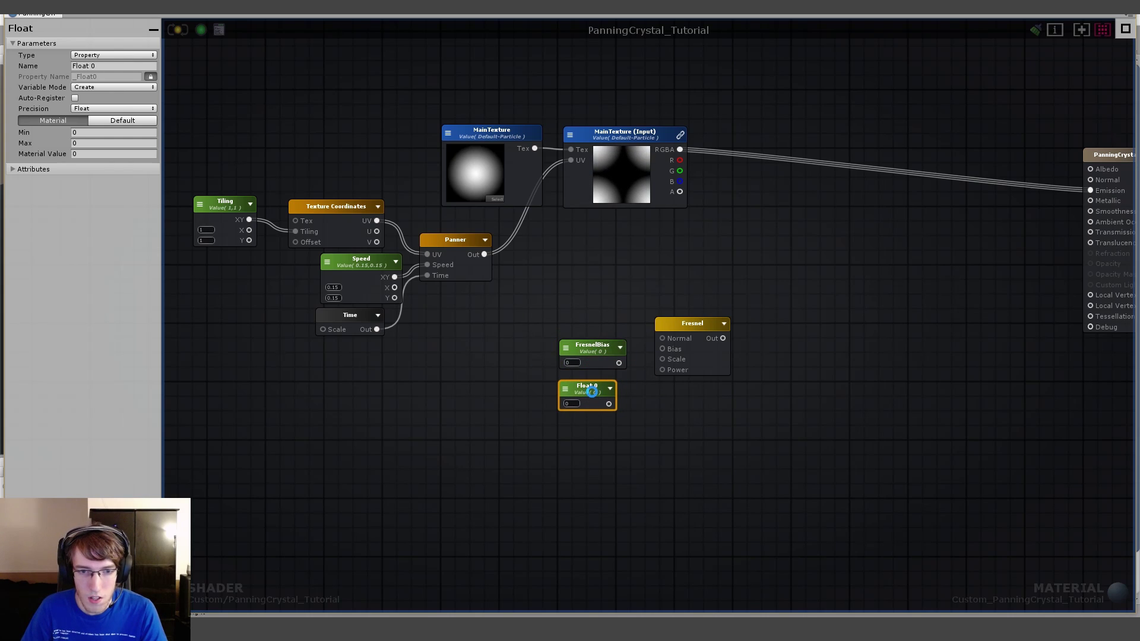
- Name the copied float property below FresnelBias FresnelScale and set its value to 1
double_click(593, 387)
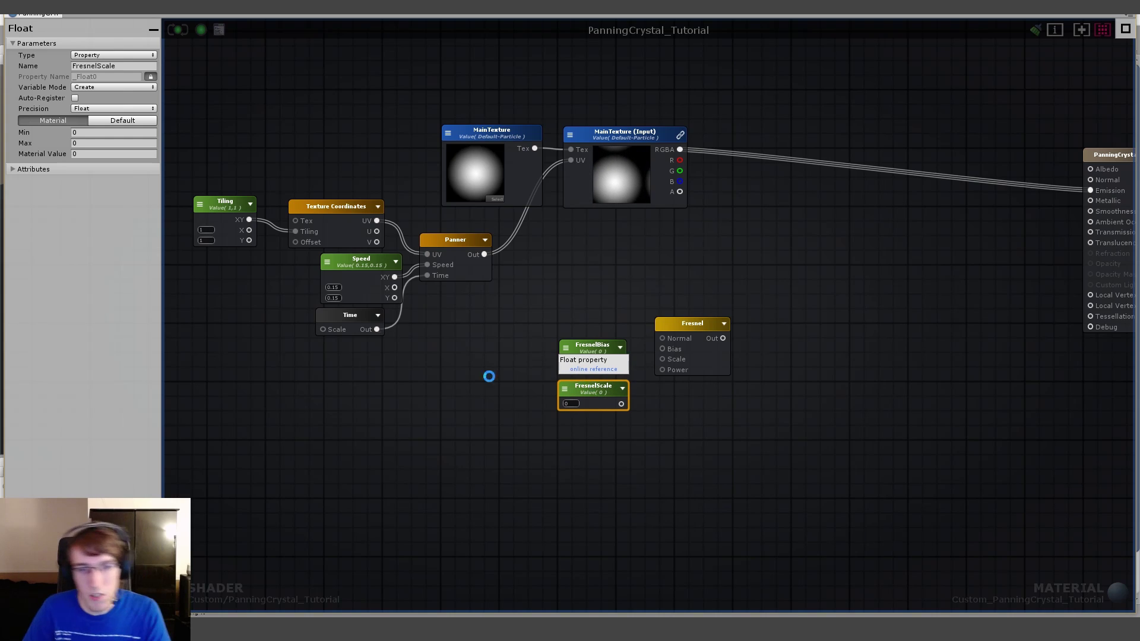
click(568, 406)
text(1)
click(642, 447)
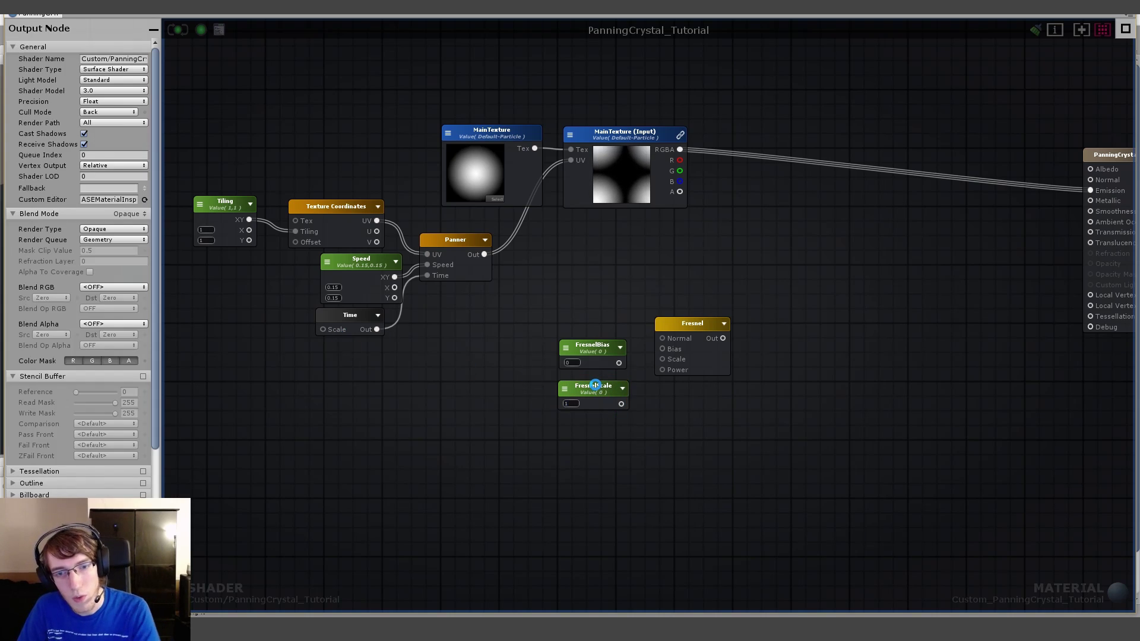
- Duplicate the FresnelScale property, place the copy below it and name it FresnelPower
key(ctrl+d)
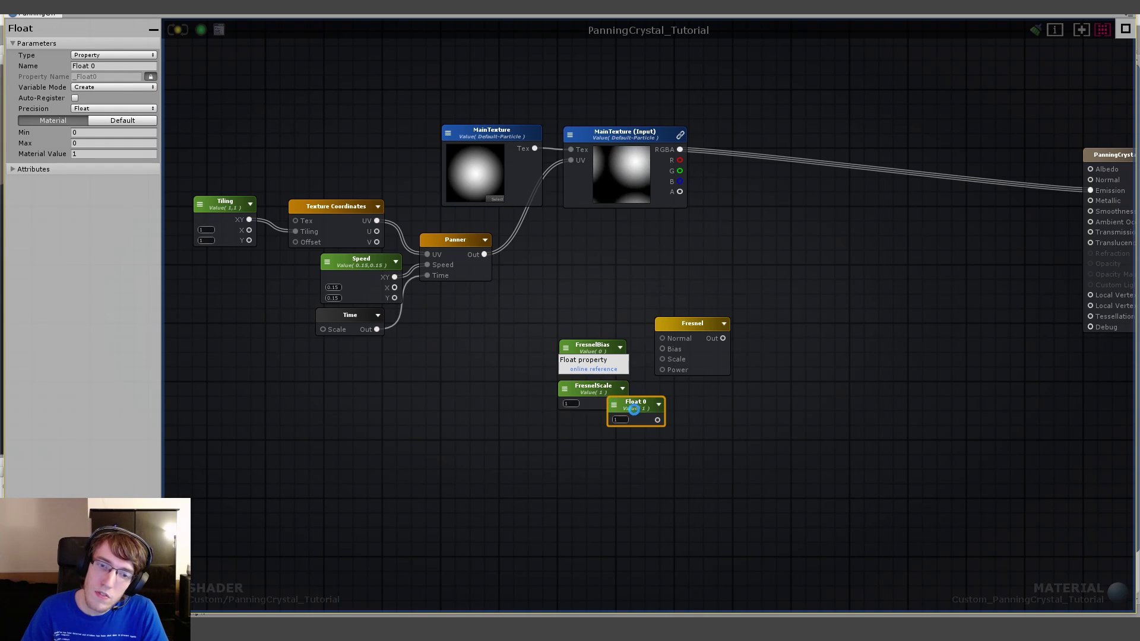
click(621, 434)
drag(633, 404, 606, 426)
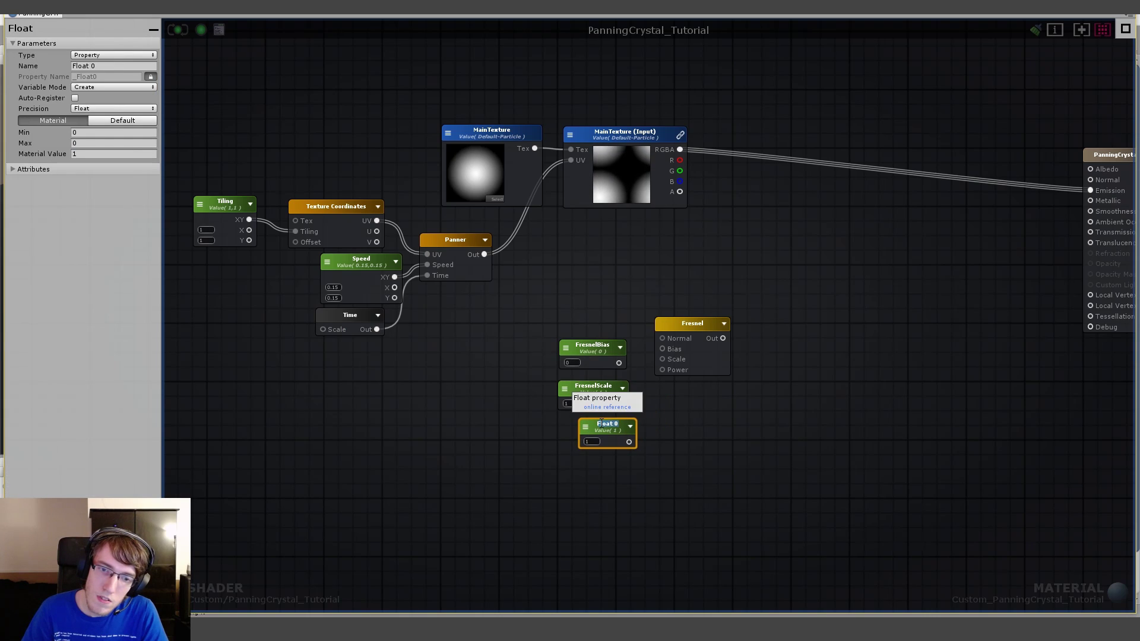
text(FresnelPower)
key(Return)
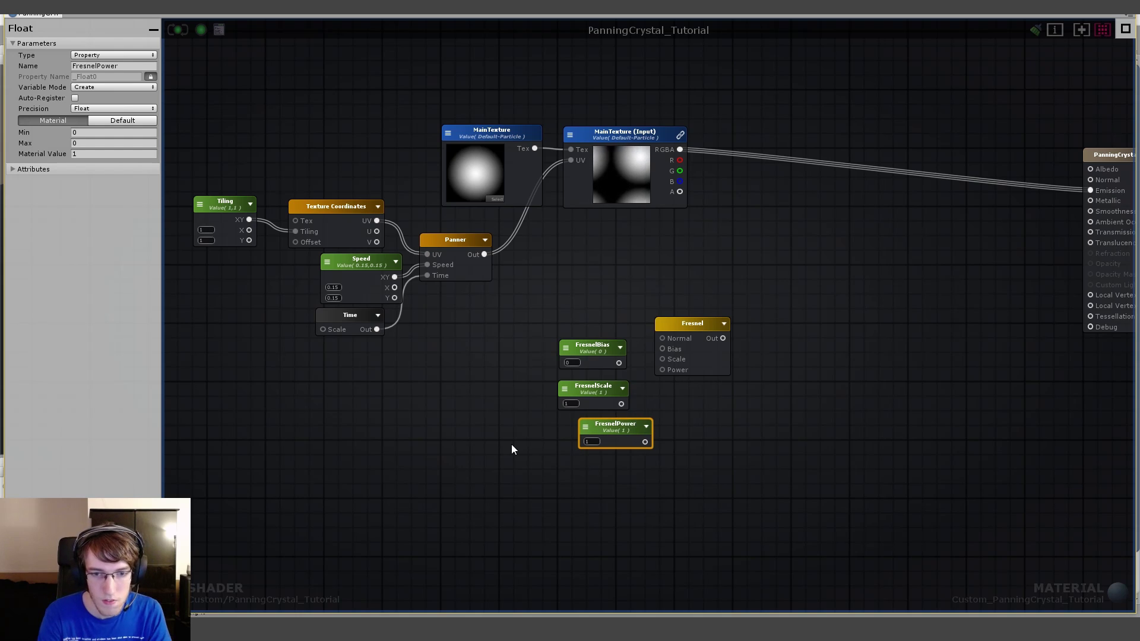
- Align FresnelPower under the other floats and connect FresnelBias, FresnelScale and FresnelPower to the Fresnel node's Bias, Scale and Power inputs
drag(612, 433, 662, 370)
click(682, 408)
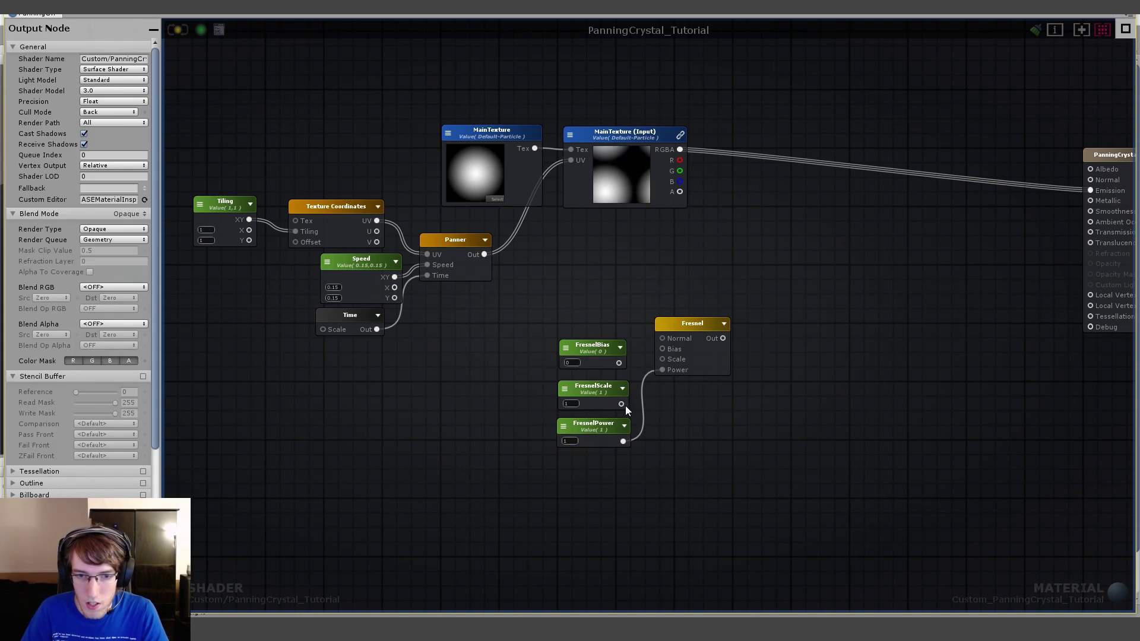
drag(621, 404, 662, 349)
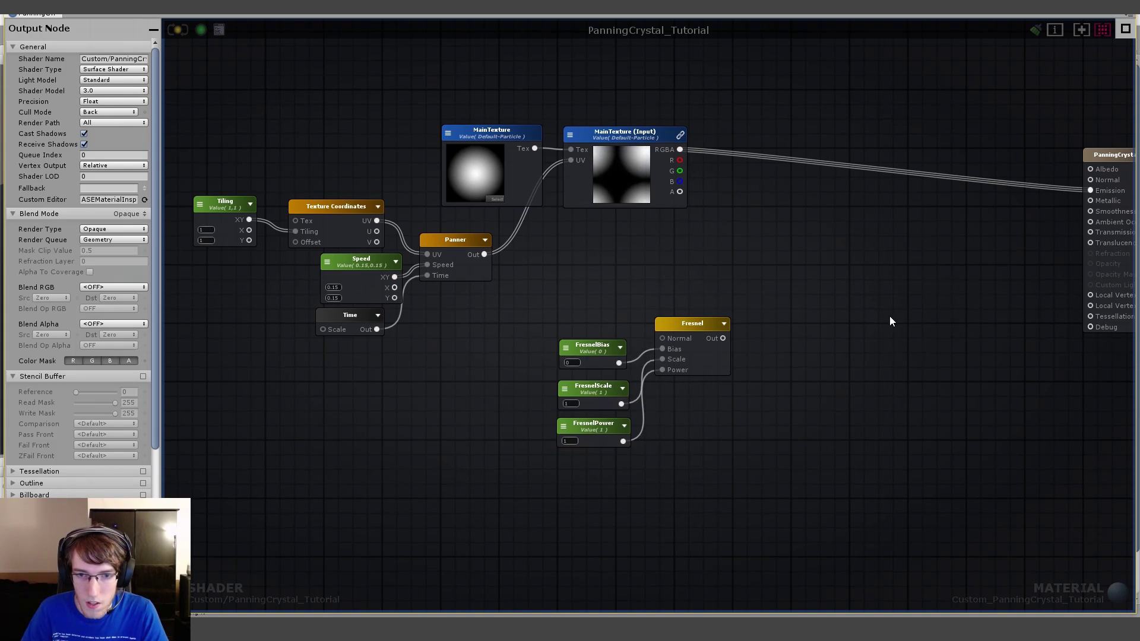
- Add a Lerp node between the Fresnel node and the output node
key(f)
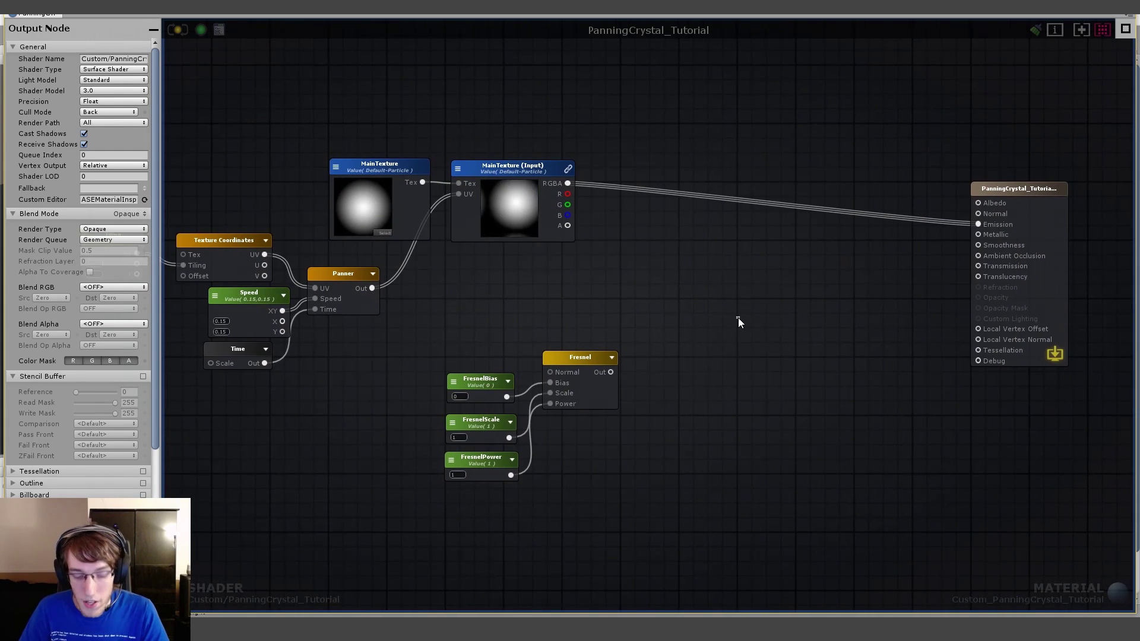
key(l)
click(739, 317)
drag(758, 341, 747, 361)
click(728, 440)
middle_drag(698, 470, 719, 416)
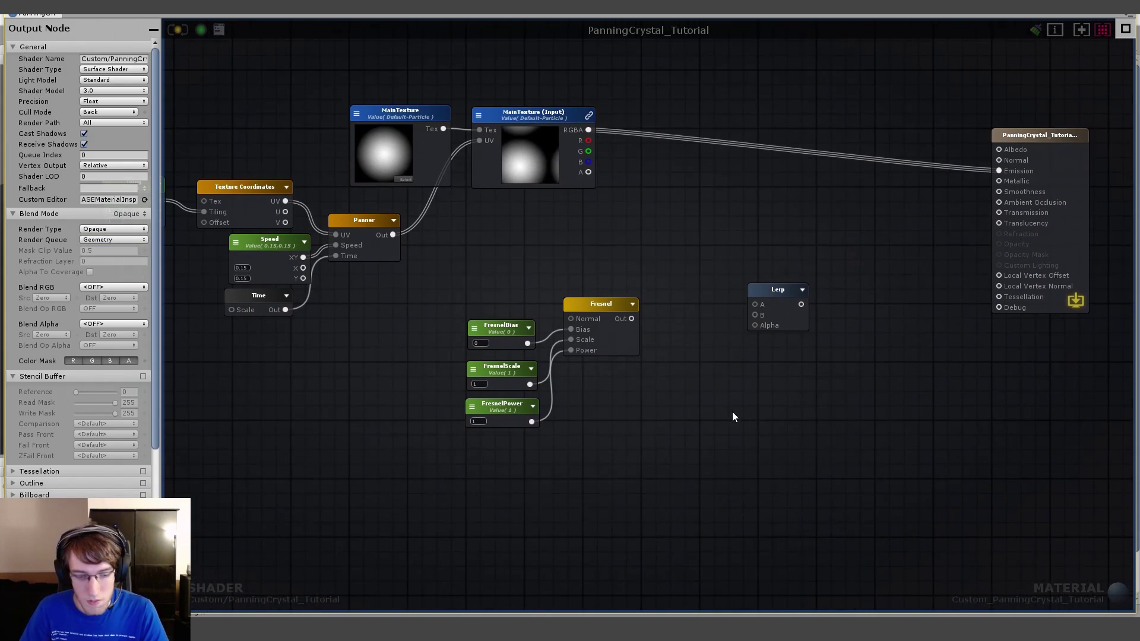
- Add a Color node below the Lerp node, convert it to a property and name it Color_1
right_click(684, 431)
text(colo)
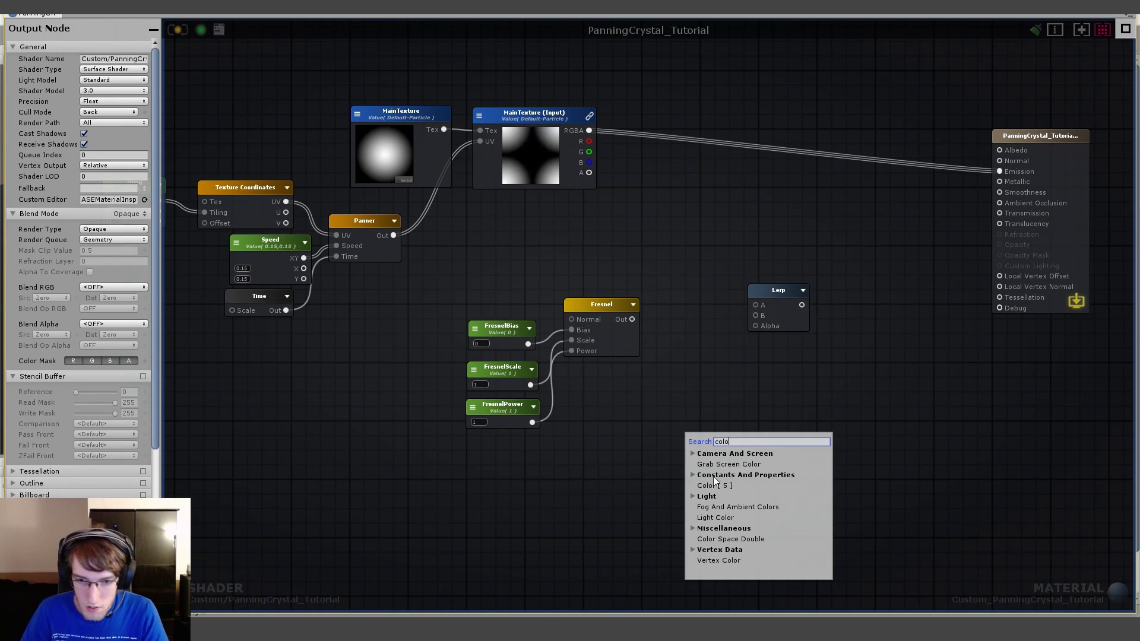
click(725, 485)
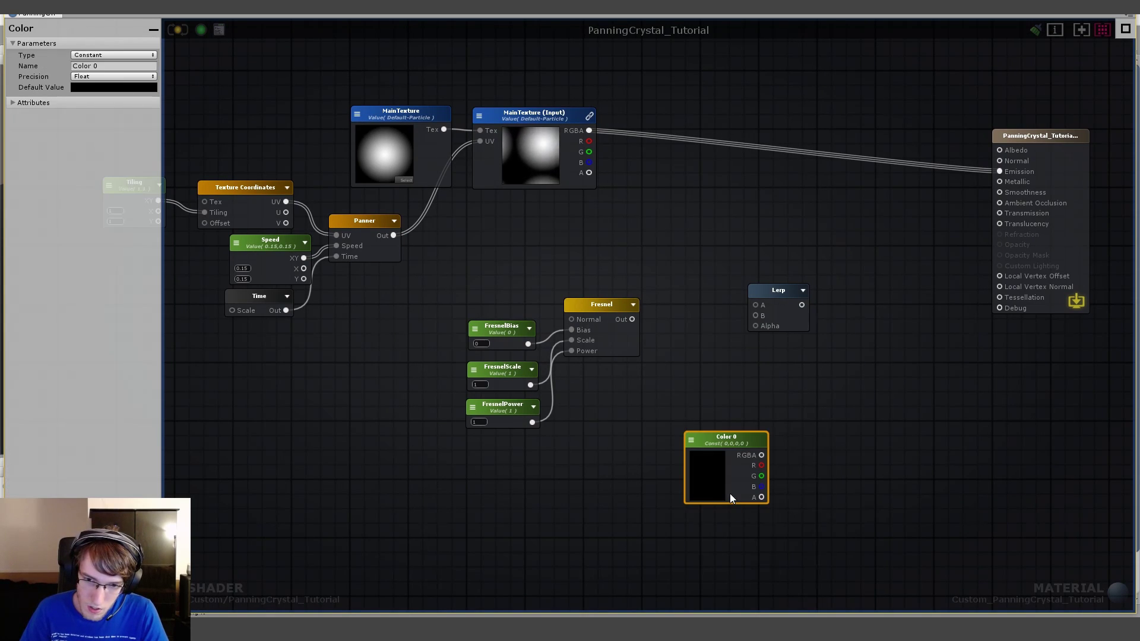
click(690, 440)
click(718, 462)
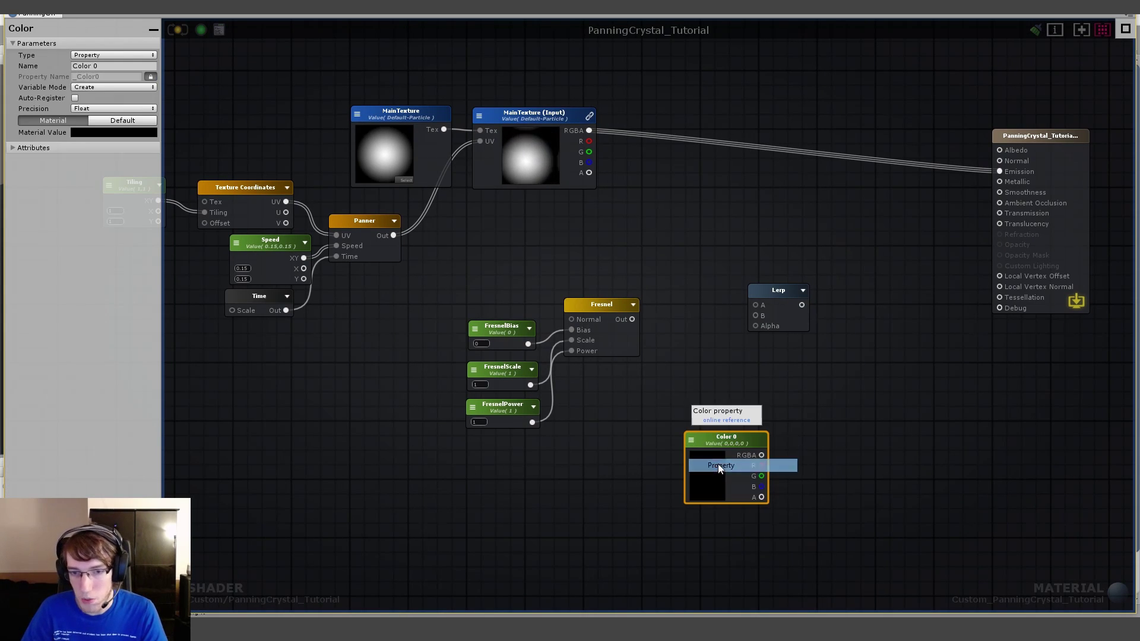
text(Color_1)
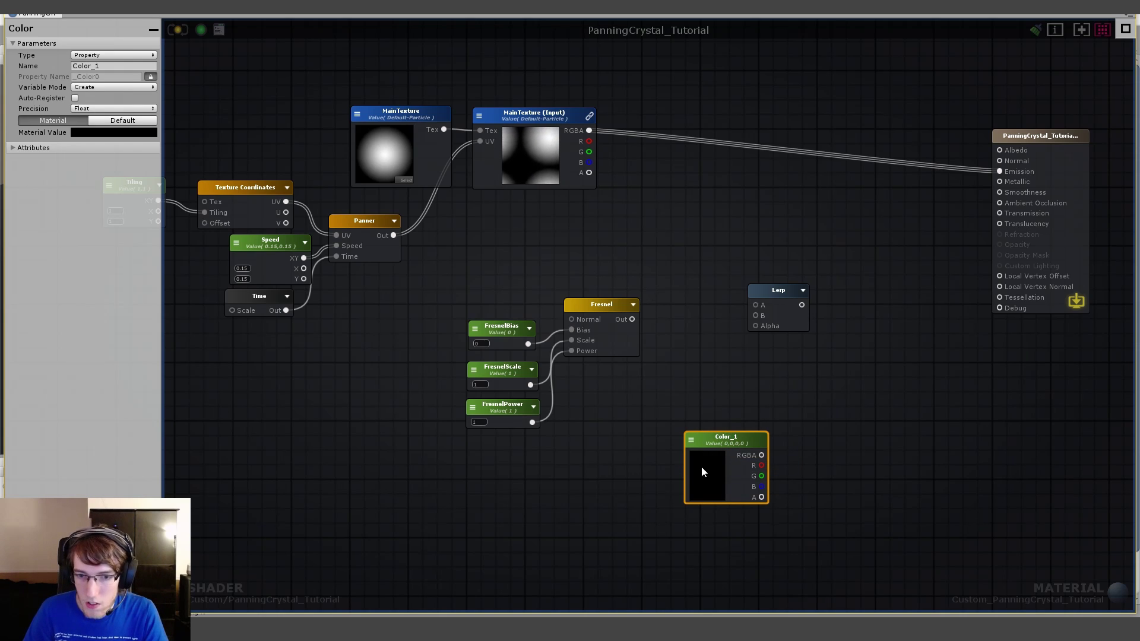
- Set Color_1 to a bright sky blue
click(702, 468)
drag(685, 391, 685, 400)
click(670, 359)
click(705, 309)
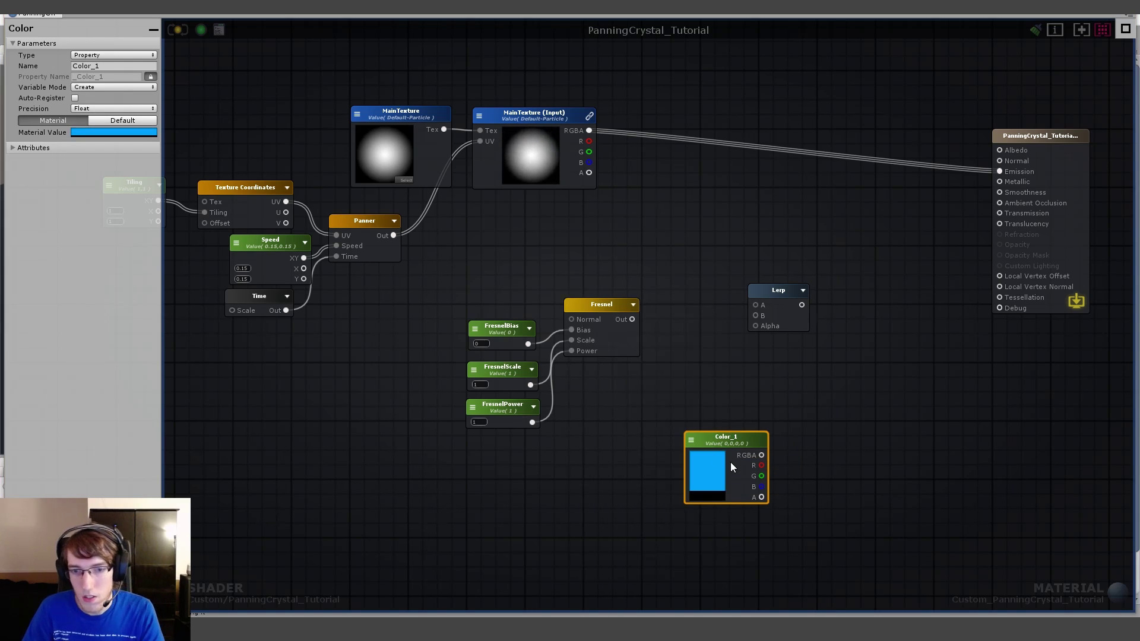
- Duplicate Color_1 below itself, name the copy Color_2 and set it to bright magenta
key(ctrl+d)
drag(770, 472, 733, 515)
click(733, 514)
text(Co)
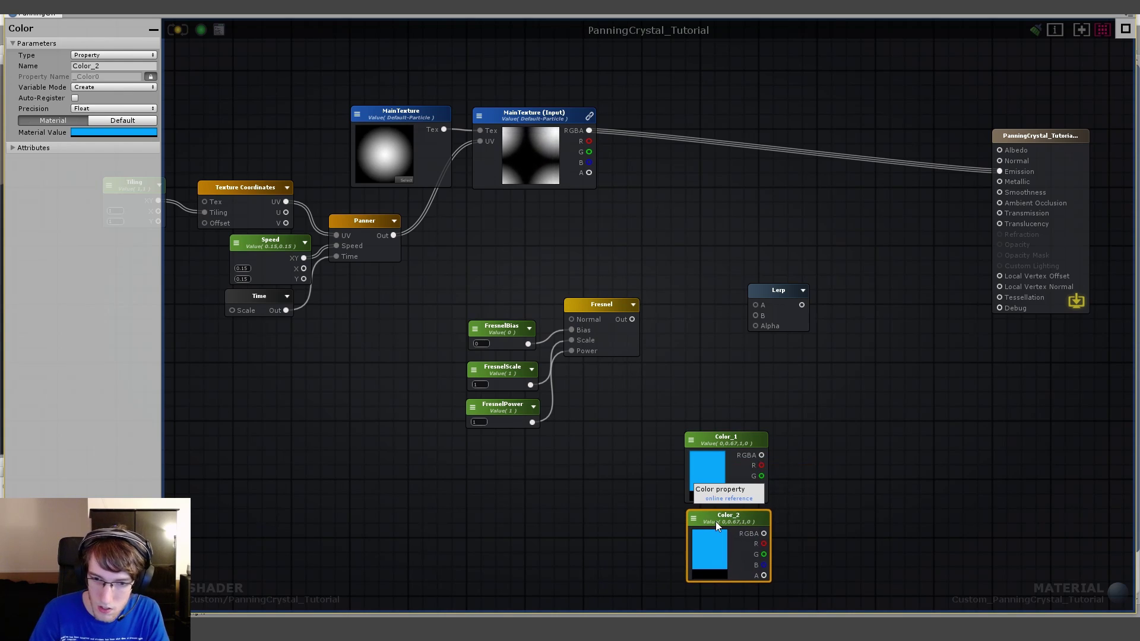
click(717, 529)
drag(690, 380, 684, 373)
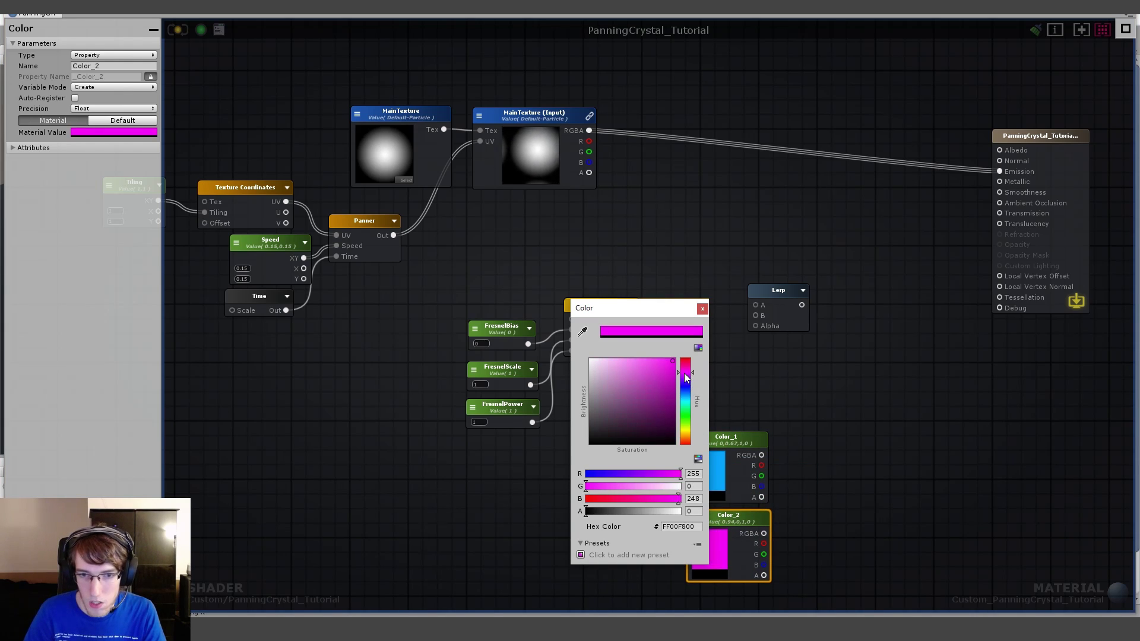
click(703, 309)
- Move both color nodes beneath the Fresnel node and connect Color_1 to the Lerp's A input and Color_2 to B
middle_drag(774, 422, 746, 397)
click(707, 415)
shift+click(707, 490)
drag(708, 490, 611, 463)
click(653, 454)
click(661, 426)
drag(630, 397, 723, 298)
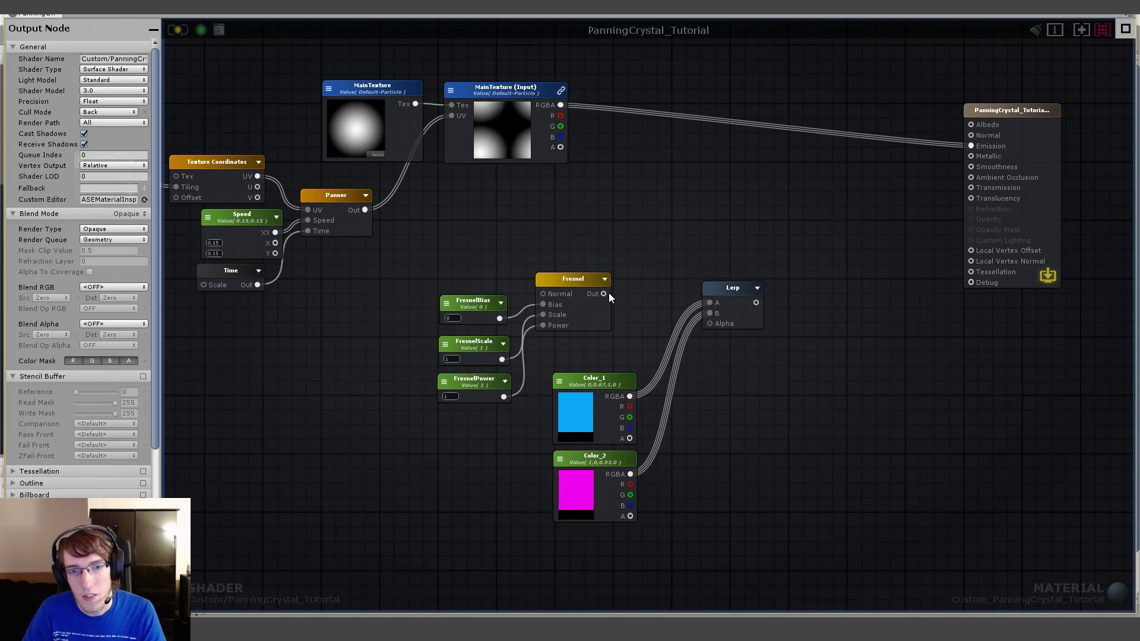
- Feed the Fresnel output into the Lerp's Alpha, expand both nodes' previews and space the two nodes farther apart
click(755, 288)
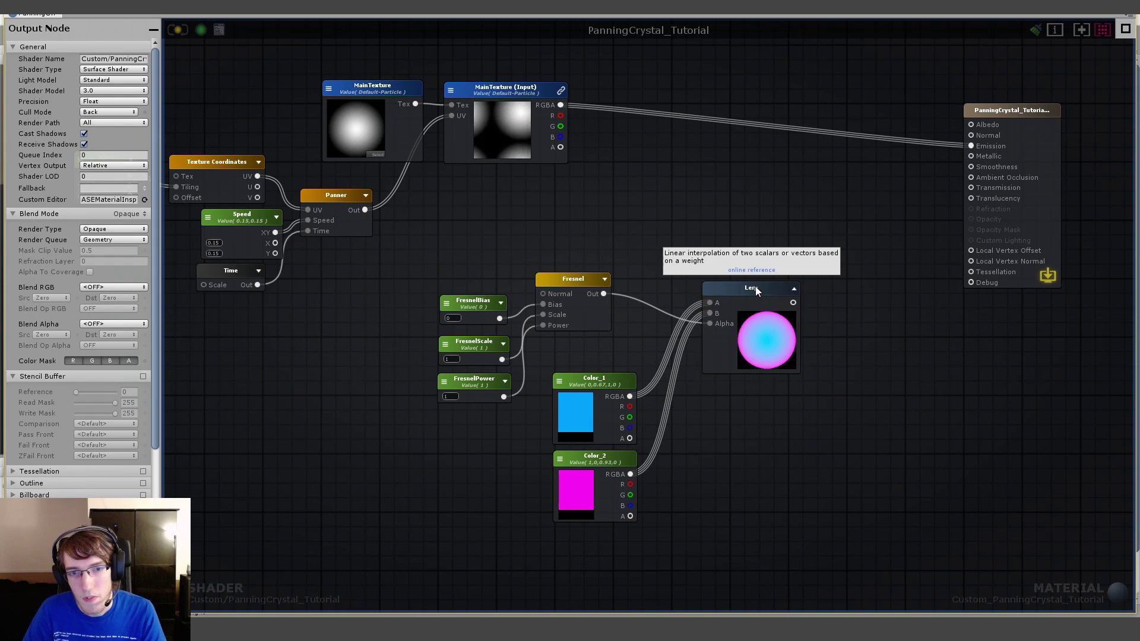
click(606, 279)
drag(596, 288, 600, 278)
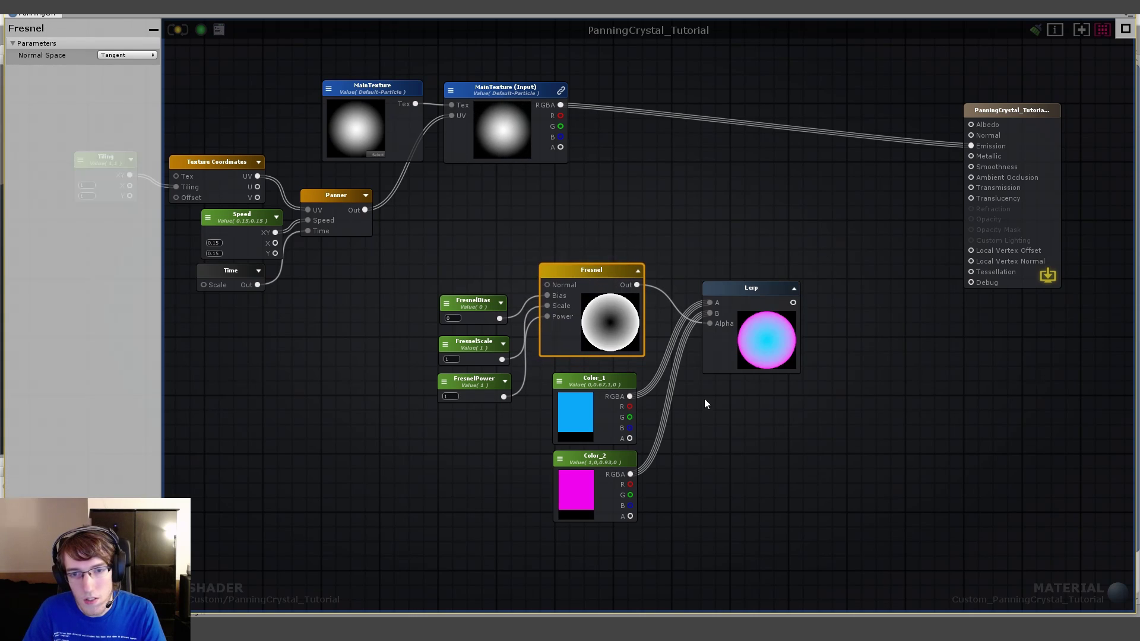
click(732, 428)
drag(777, 285, 770, 270)
click(774, 408)
middle_drag(694, 476, 712, 475)
drag(775, 282, 821, 278)
- Add a Clamp node and place it between the Fresnel and Lerp nodes
click(803, 409)
right_click(802, 408)
text(clamp)
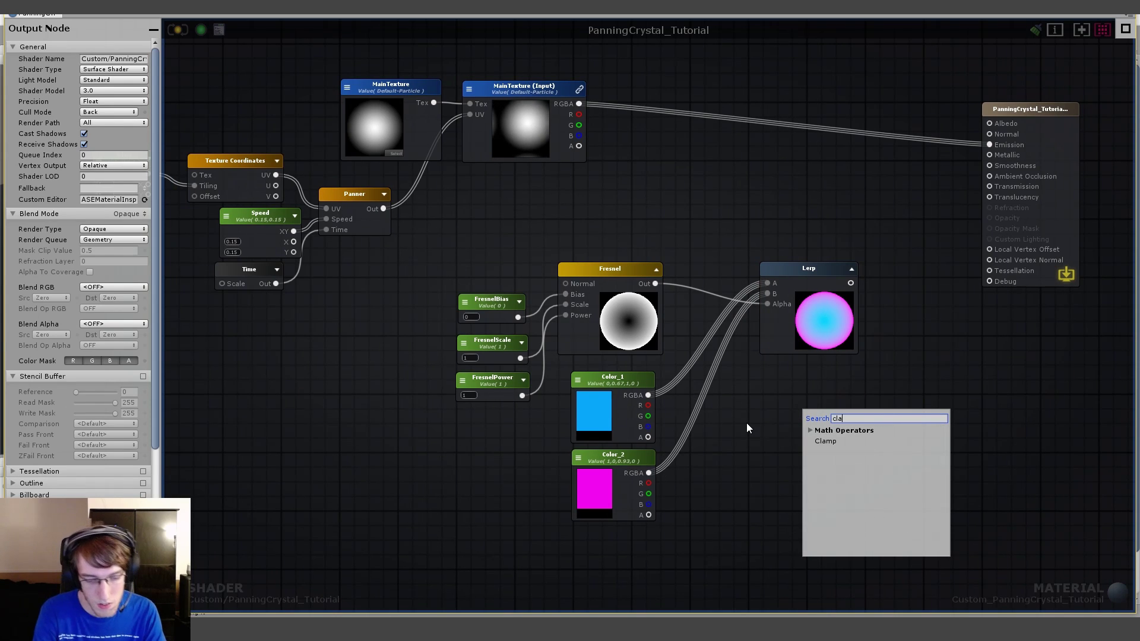
click(827, 440)
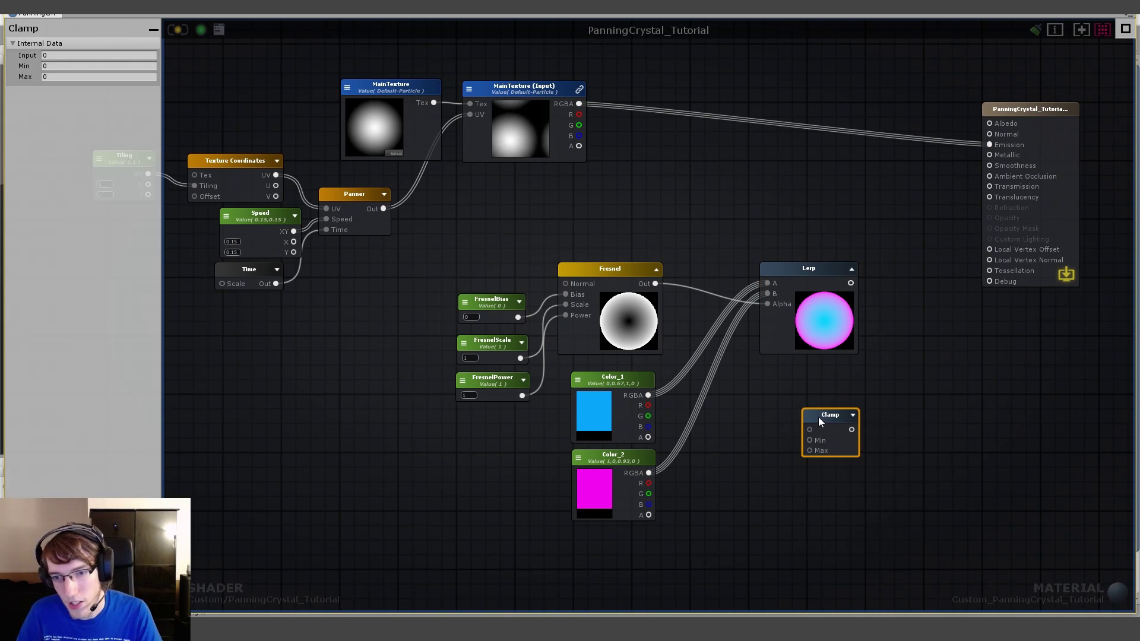
drag(818, 417, 696, 280)
click(661, 286)
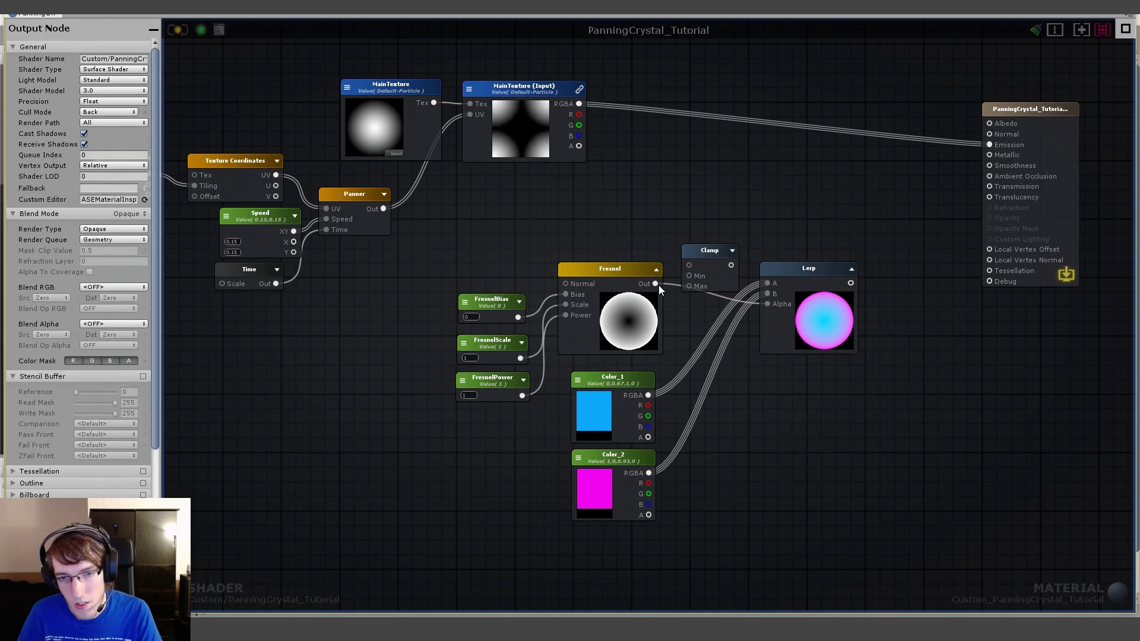
- Lower the Clamp node slightly and set its Min to 0 and Max to 1
click(709, 248)
drag(703, 251, 701, 263)
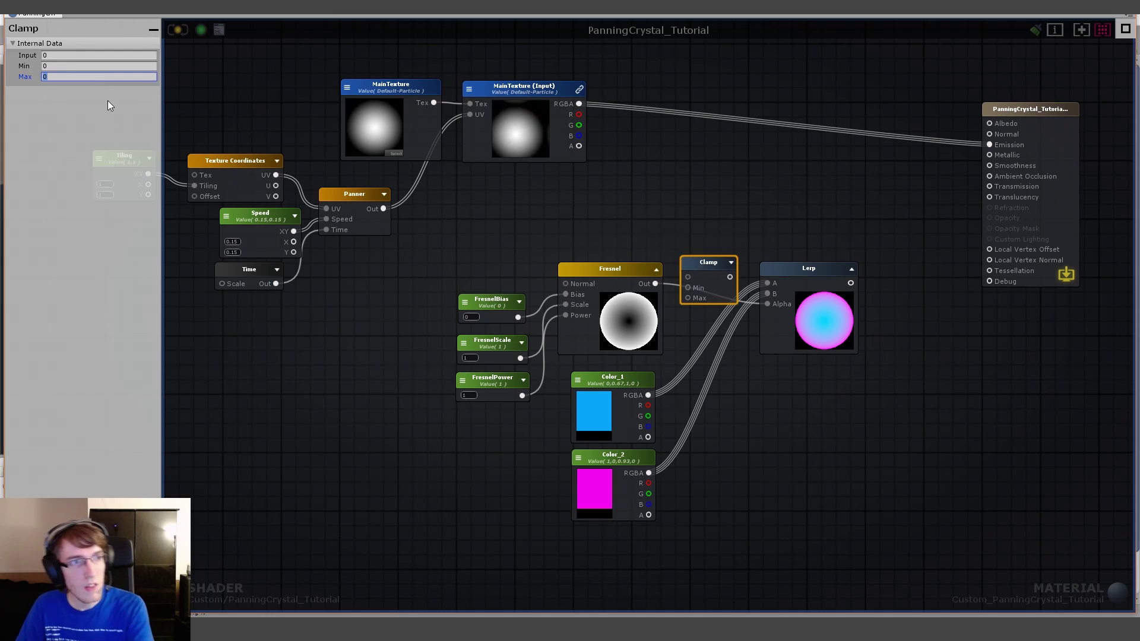
click(700, 209)
click(706, 264)
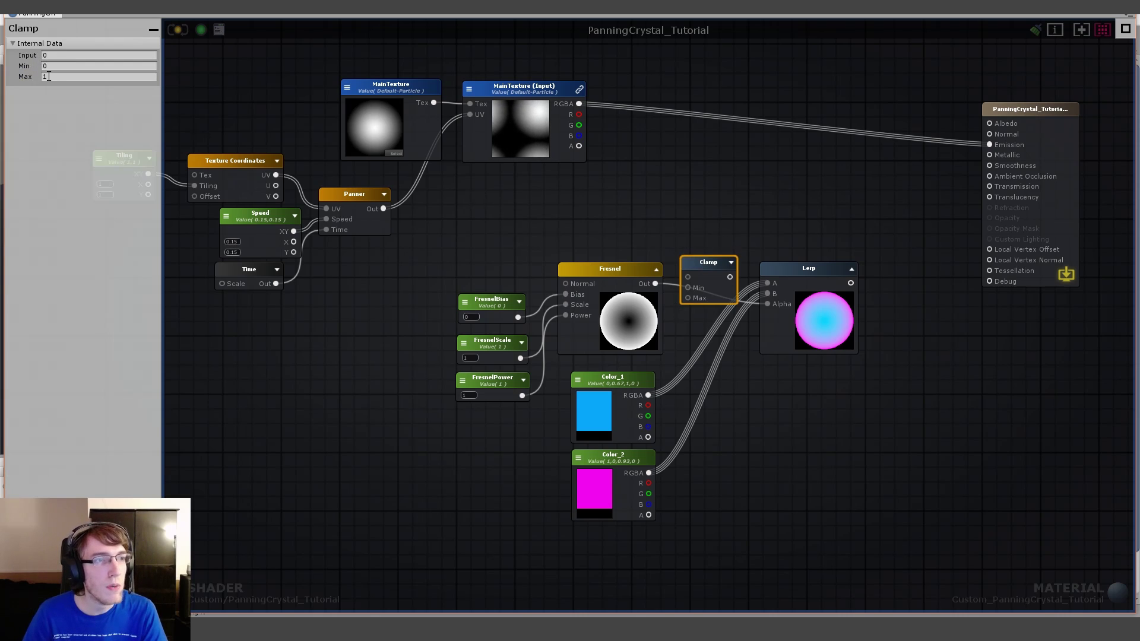
- Route the Fresnel output through the Clamp node into the Lerp's Alpha and align the Clamp with its neighbours
drag(655, 284, 769, 304)
click(808, 193)
middle_drag(808, 193, 753, 229)
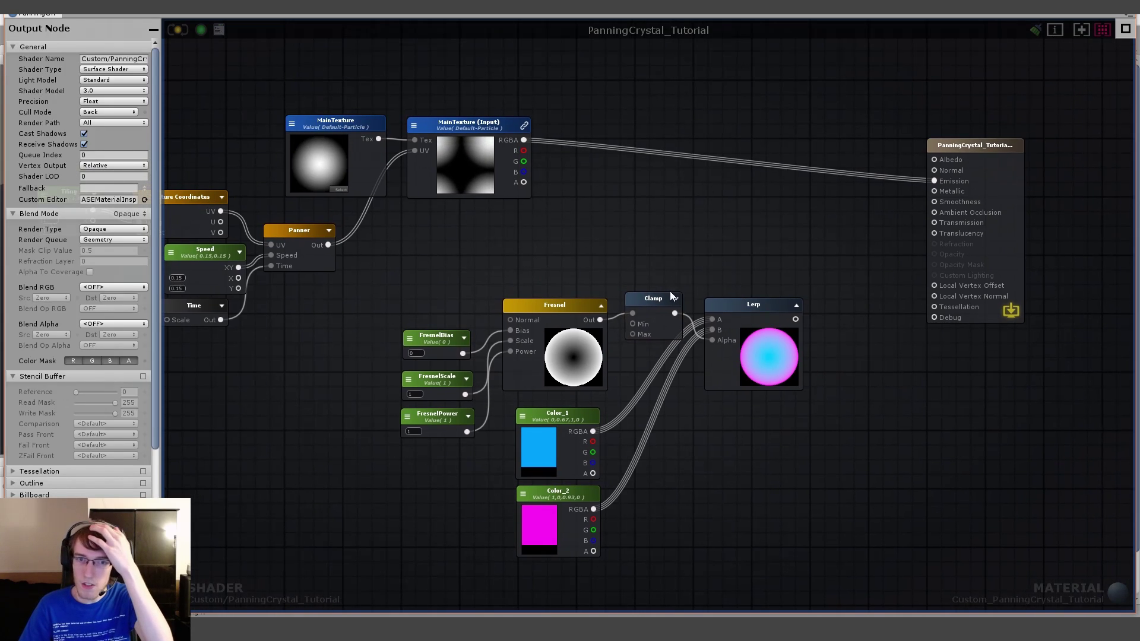
drag(668, 293, 668, 302)
click(675, 270)
- Add a Multiply node before the output, feeding MainTexture RGBA into A, the Lerp into B, and its result into Emission
middle_drag(708, 252, 654, 242)
key(m)
click(717, 208)
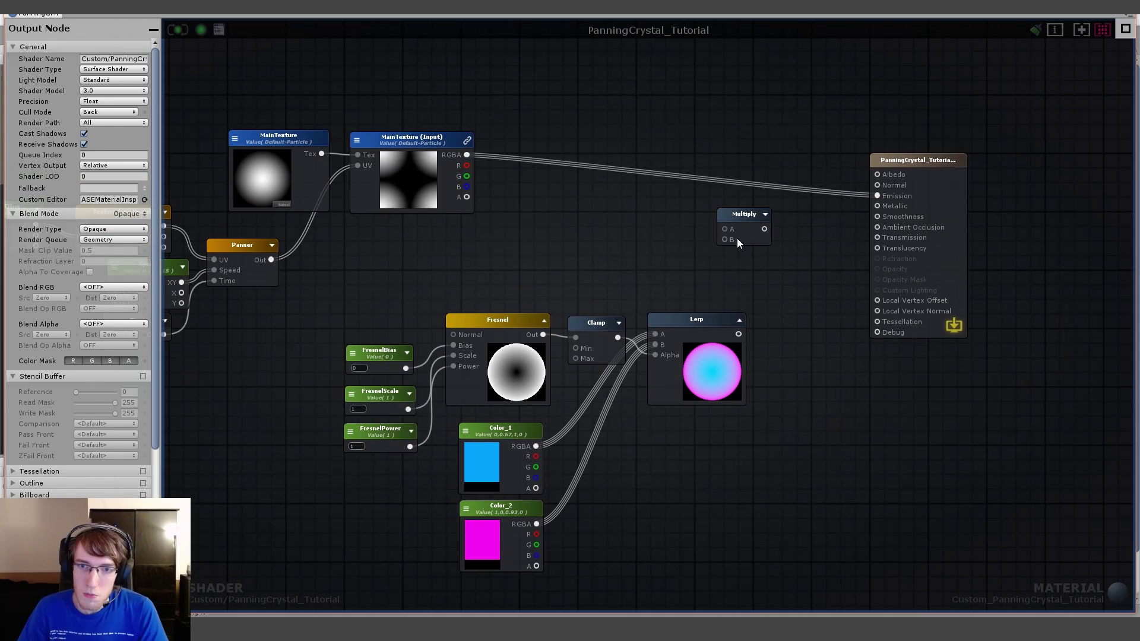
drag(467, 155, 725, 229)
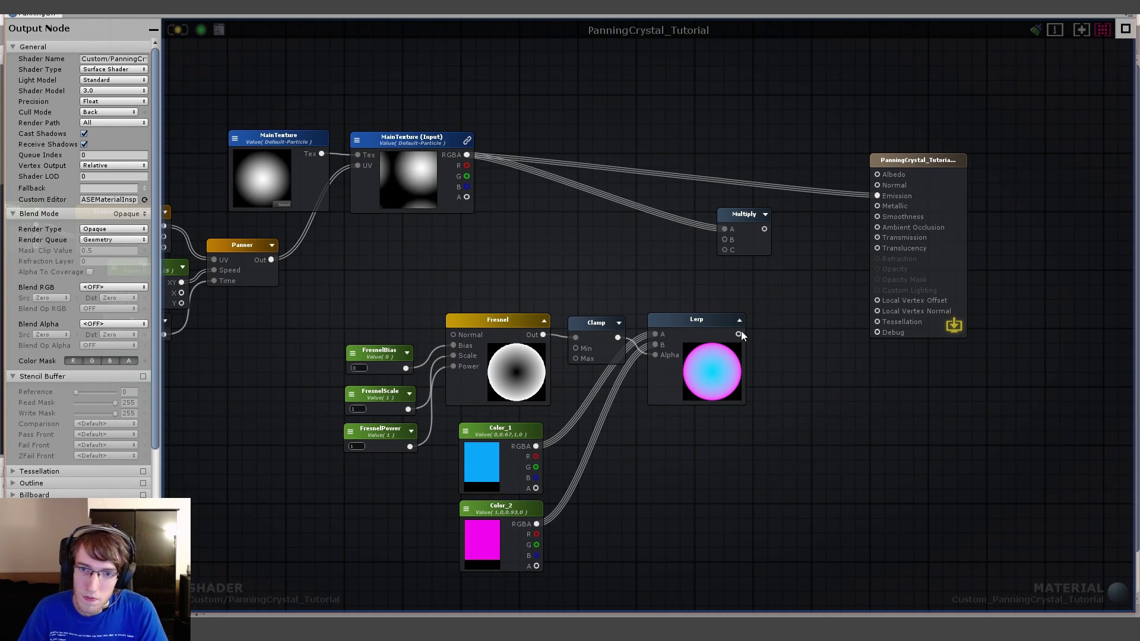
drag(739, 333, 867, 195)
drag(797, 208, 839, 196)
click(793, 155)
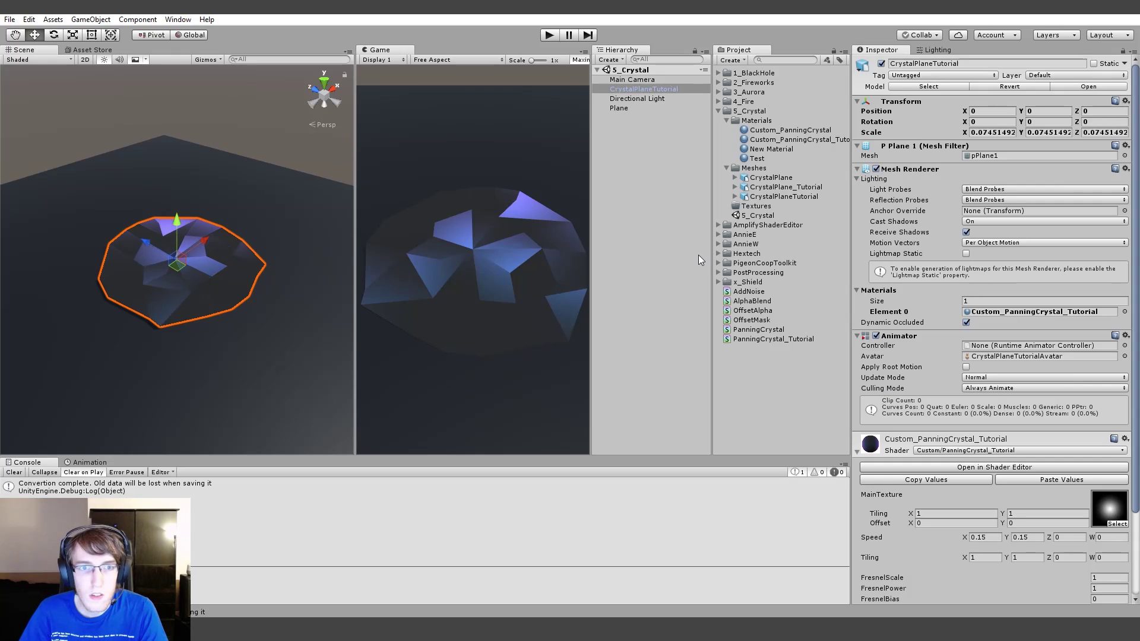
- Switch to the Unity scene and lower the crystal plane to Y -0.22
mouse_move(241, 265)
alt+mouse_down()
mouse_move(257, 268)
mouse_move(168, 303)
mouse_move(282, 202)
mouse_move(256, 380)
mouse_move(1063, 316)
mouse_move(137, 297)
mouse_move(581, 253)
mouse_move(892, 323)
mouse_move(53, 402)
mouse_move(258, 245)
mouse_move(237, 389)
mouse_move(200, 166)
mouse_move(231, 281)
alt+mouse_up()
click(232, 281)
click(191, 189)
alt+drag(191, 189, 183, 137)
click(209, 183)
click(171, 243)
drag(192, 209, 179, 178)
- Turn off Cast Shadows and Receive Shadows on the crystal's Mesh Renderer and view the crystal from another angle
click(967, 221)
click(974, 234)
click(188, 142)
click(176, 275)
click(141, 141)
scroll(125, 202, up, 6)
scroll(131, 231, down, 2)
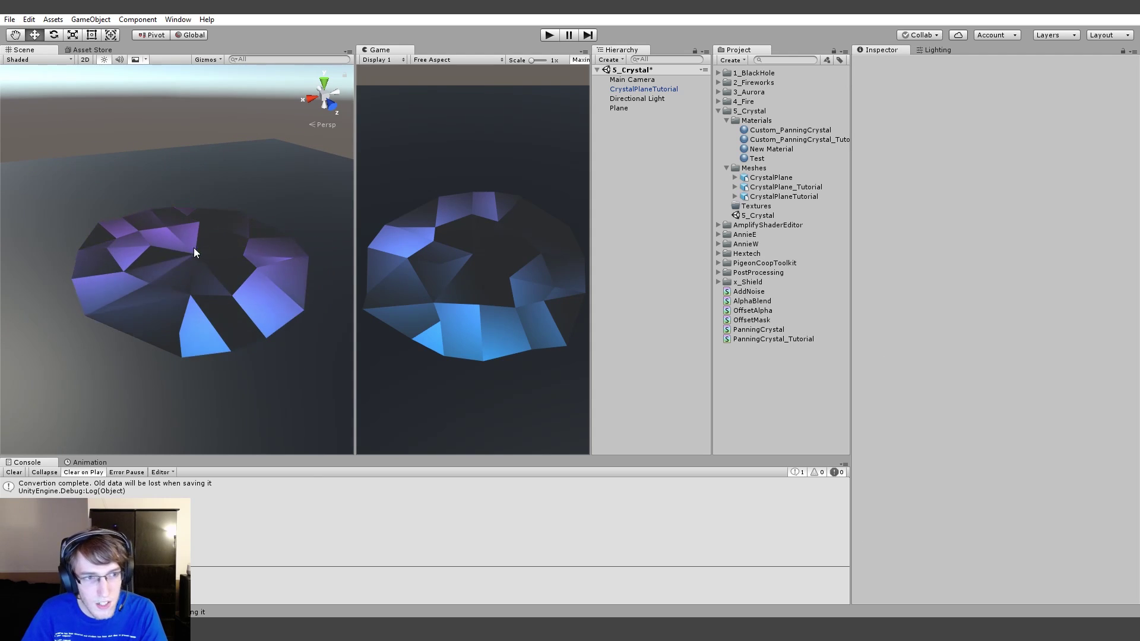
- Reopen the crystal's shader for editing and set its Render Type to Overlay and Blend RGB to Additive
click(220, 266)
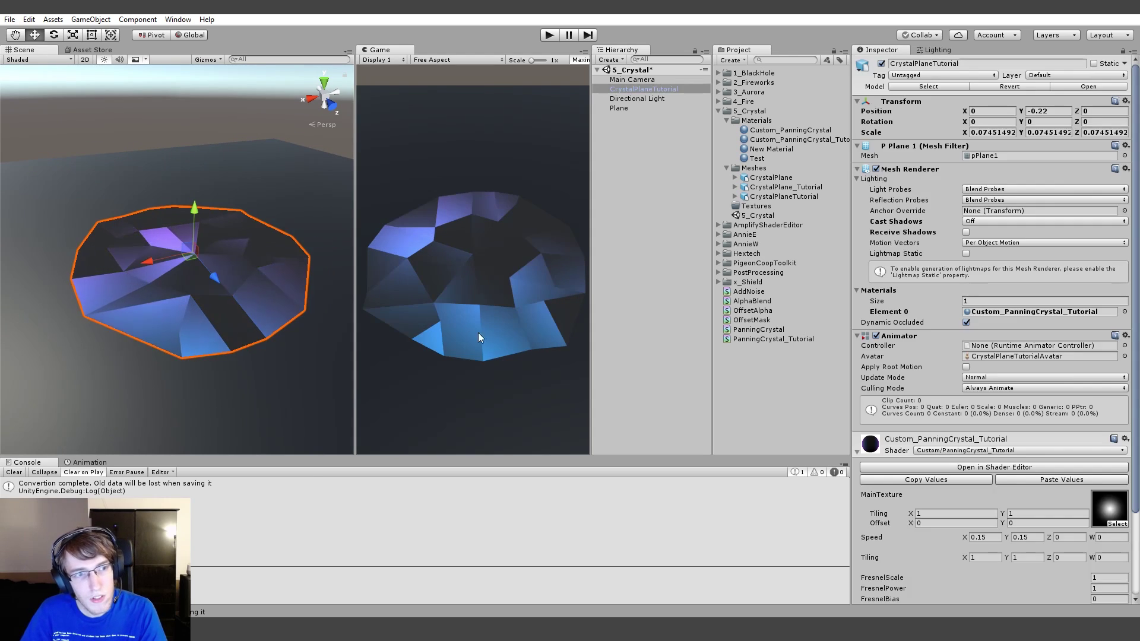
click(979, 468)
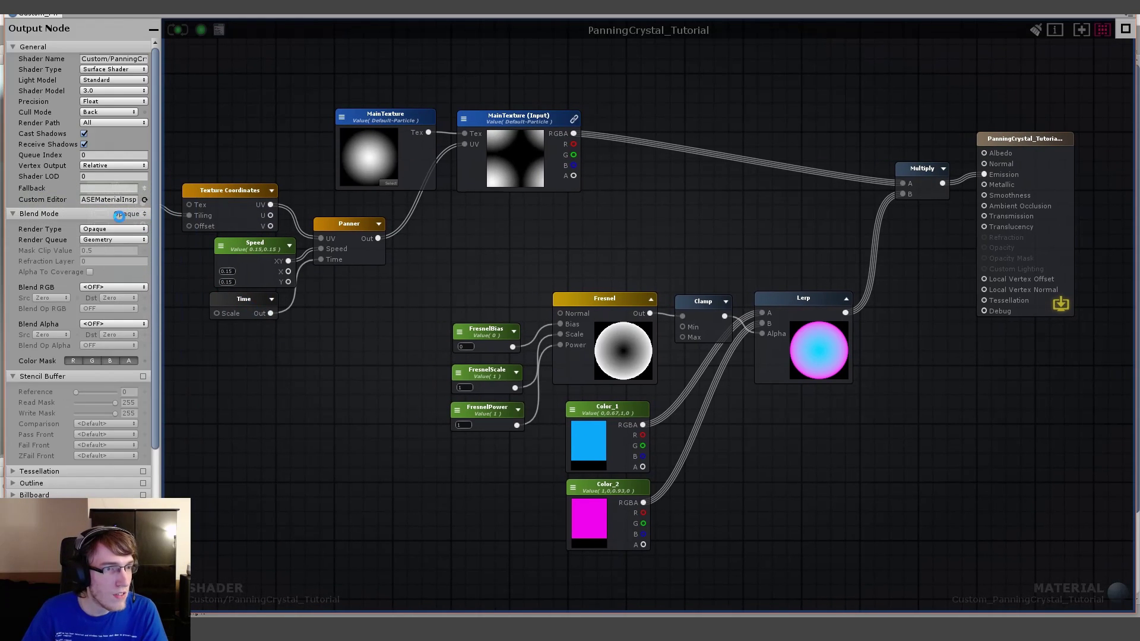
click(136, 216)
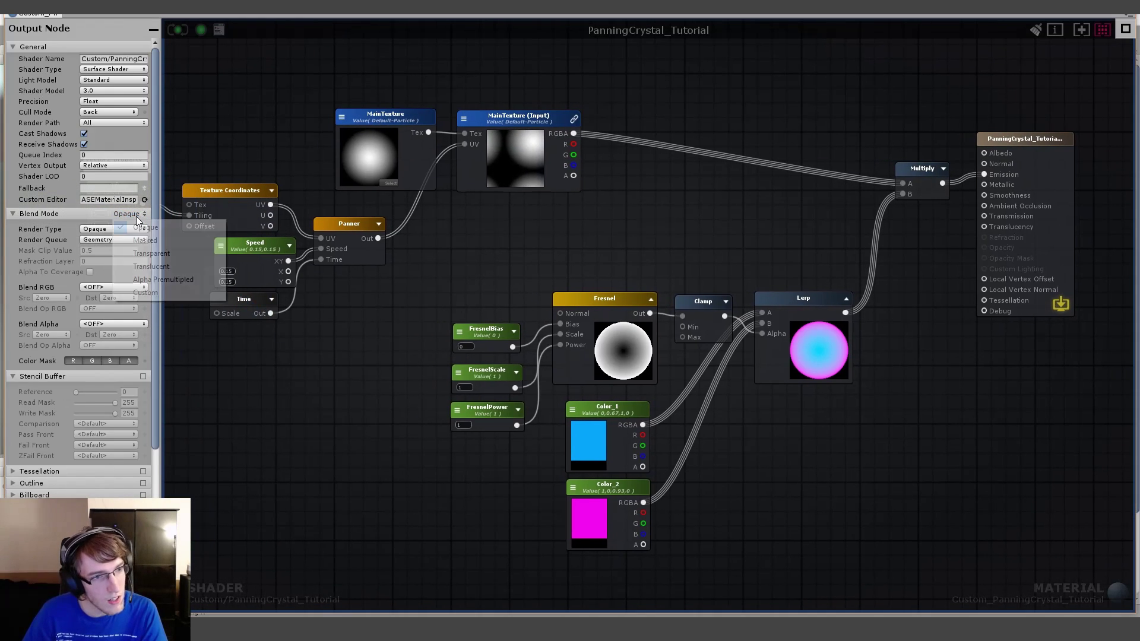
click(138, 253)
click(105, 229)
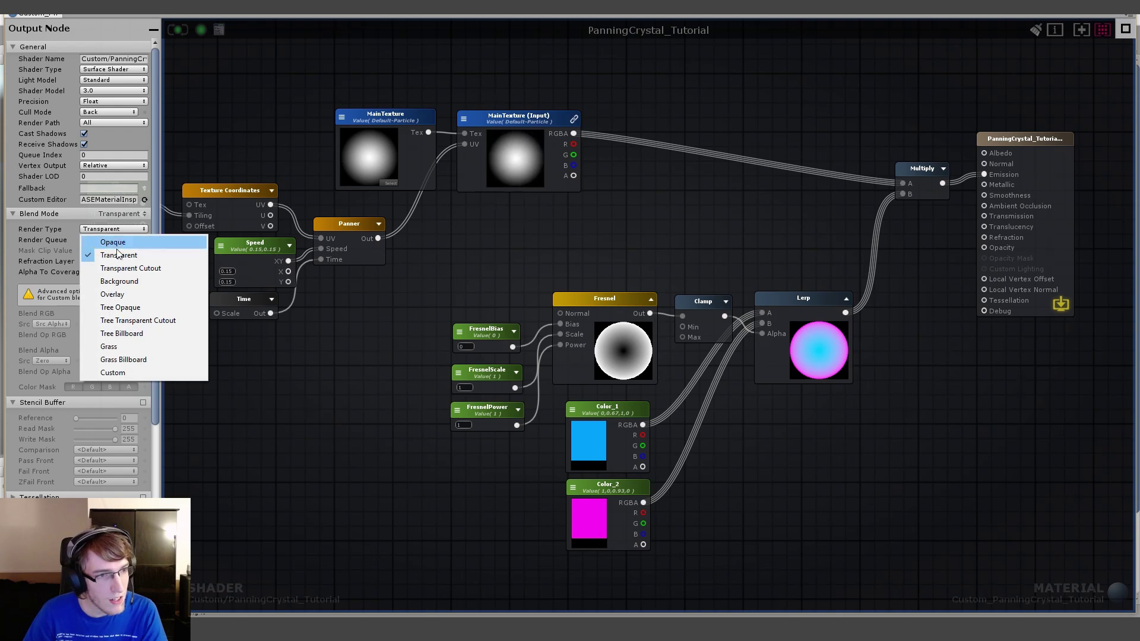
click(131, 294)
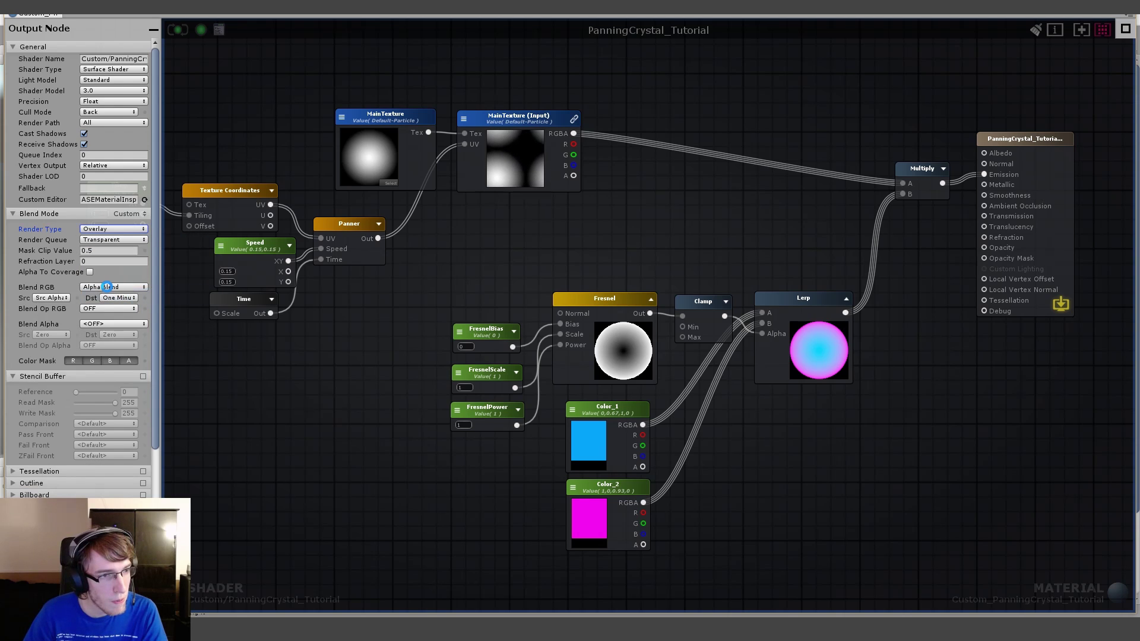
click(107, 287)
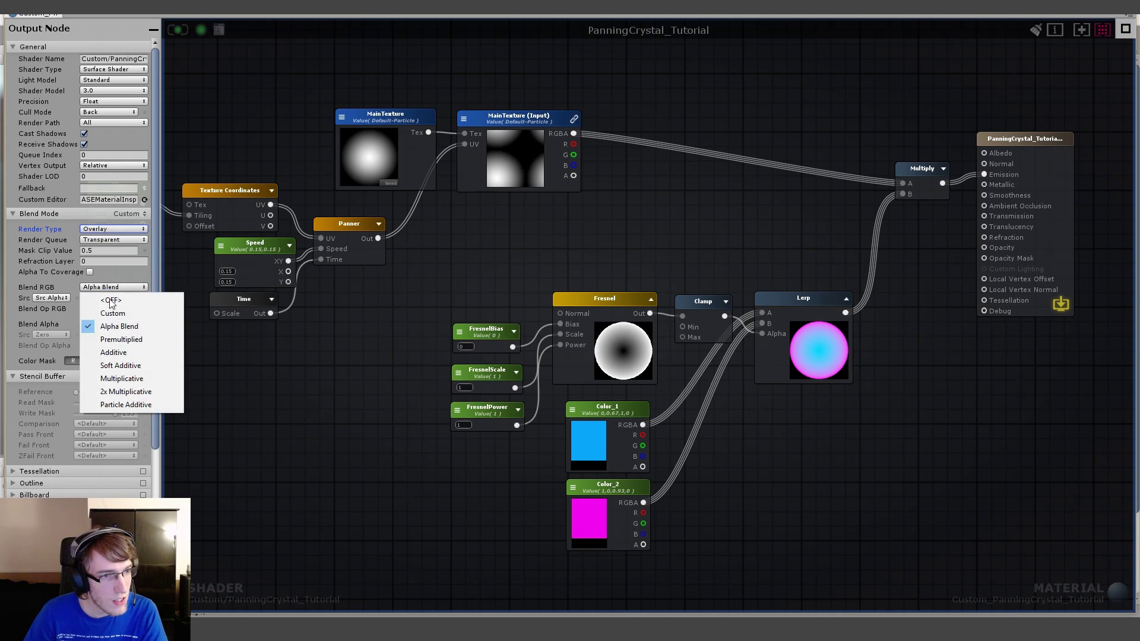
click(119, 354)
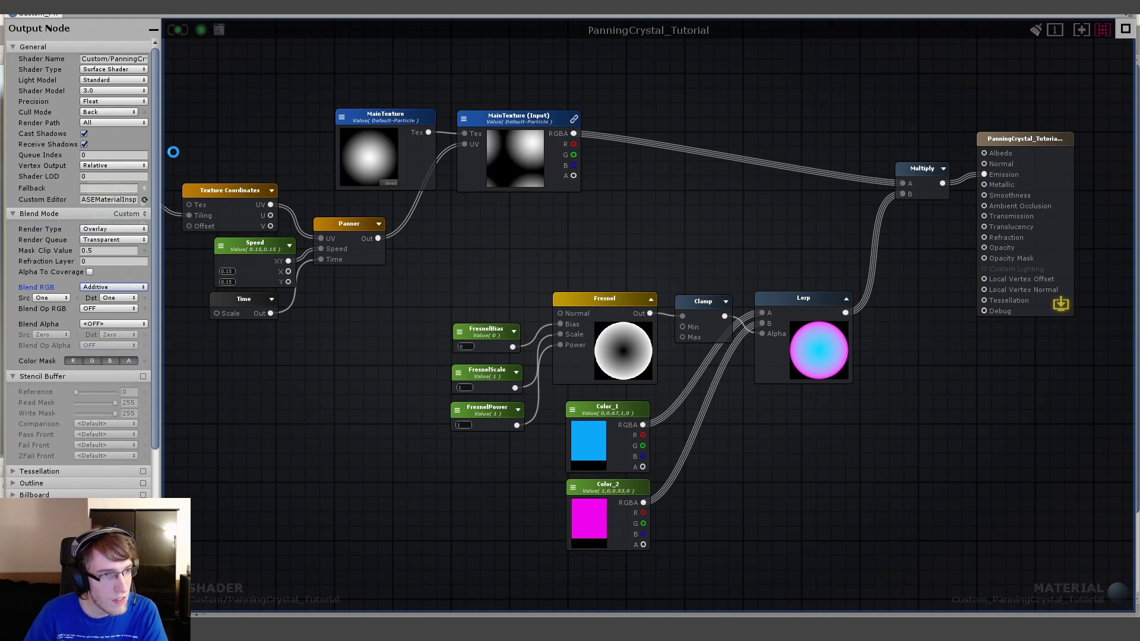
- Set the shader's Light Model to Unlit and move the shader editor out of the scene's way
click(99, 80)
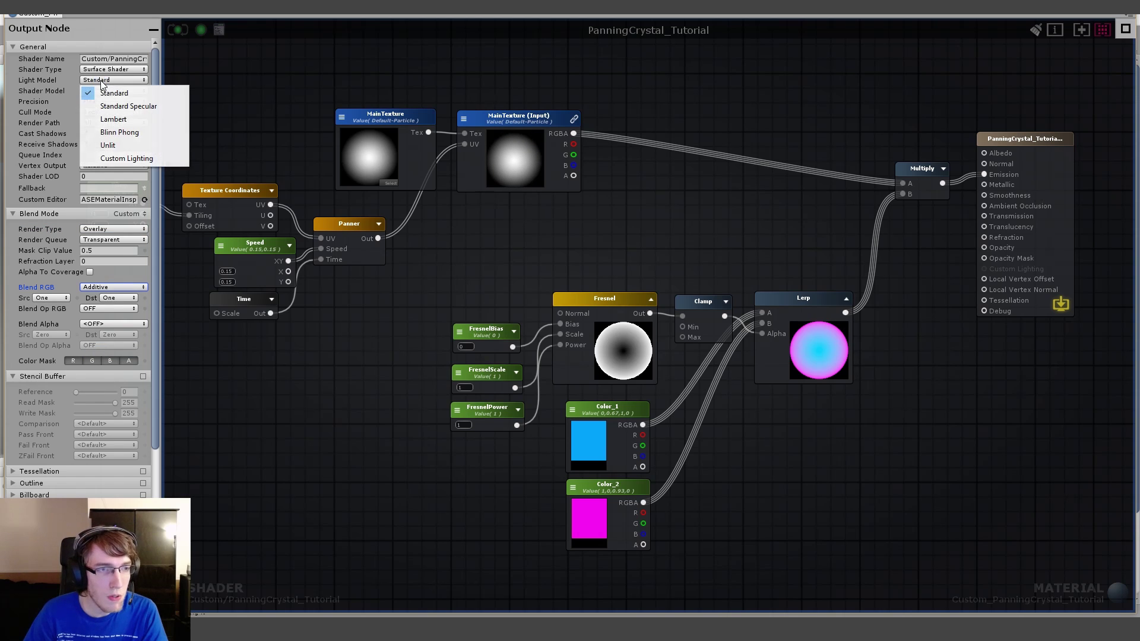
click(116, 147)
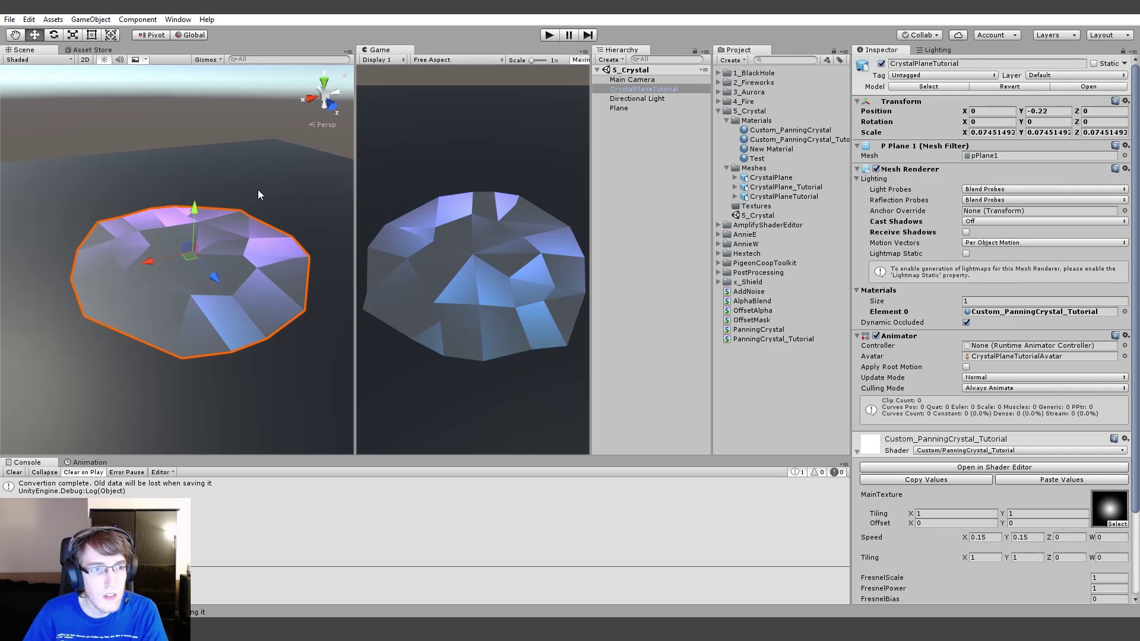
click(980, 468)
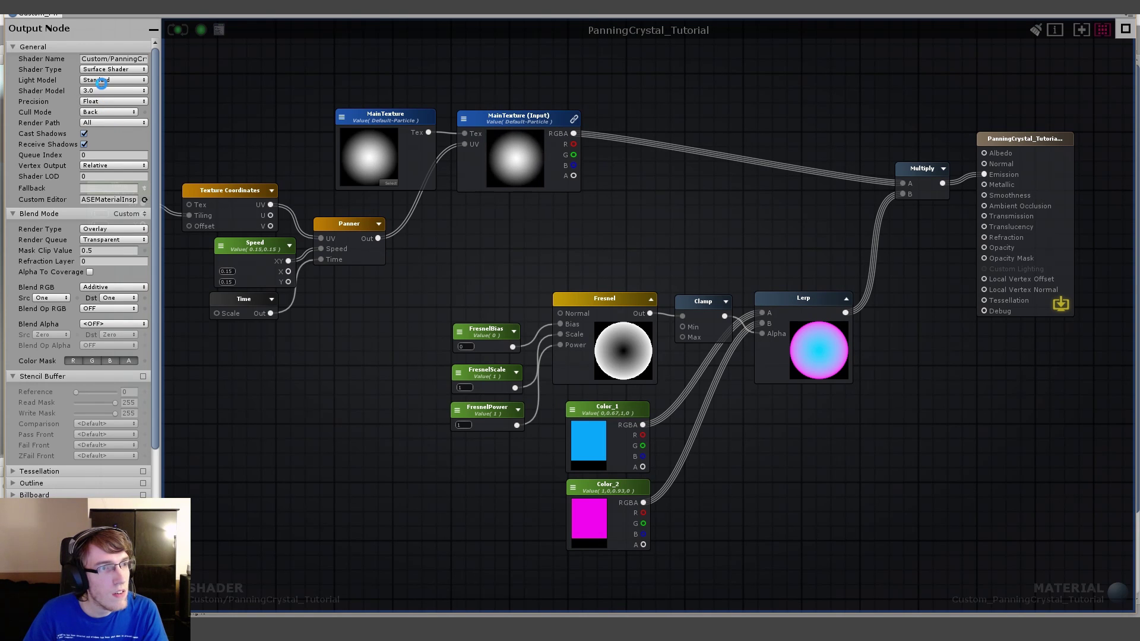
click(104, 80)
click(115, 144)
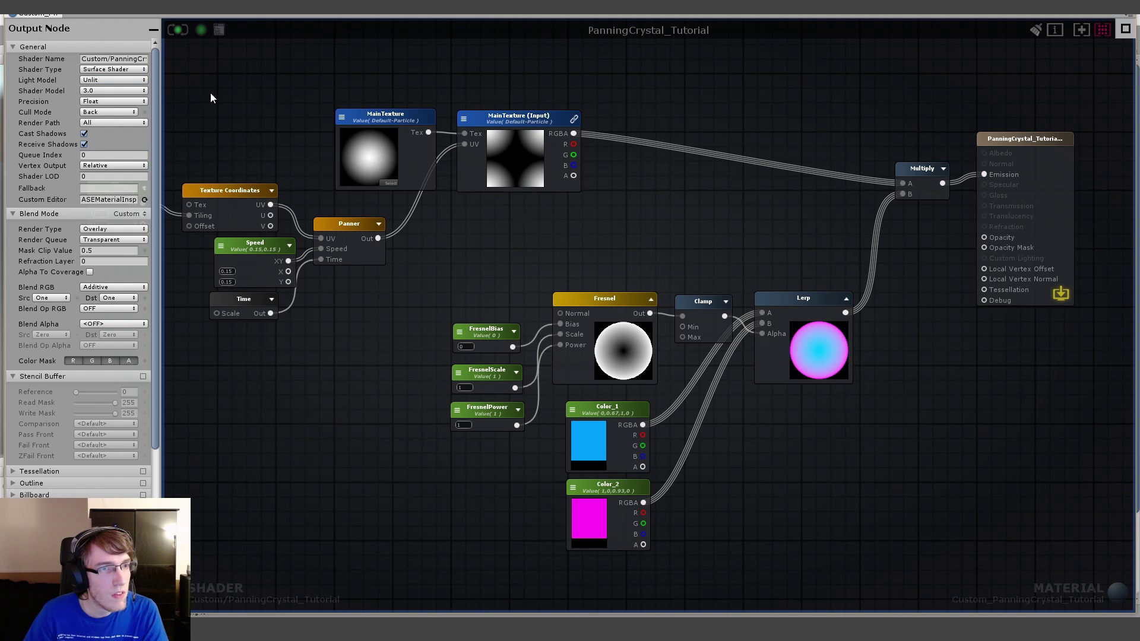
drag(236, 16, 485, 145)
- Nudge the crystal plane to Y -0.23 and examine the unlit, additive shader from several angles in the scene
click(138, 135)
mouse_move(141, 217)
alt+mouse_down()
mouse_move(145, 372)
mouse_move(144, 233)
alt+mouse_up()
drag(601, 145, 318, 98)
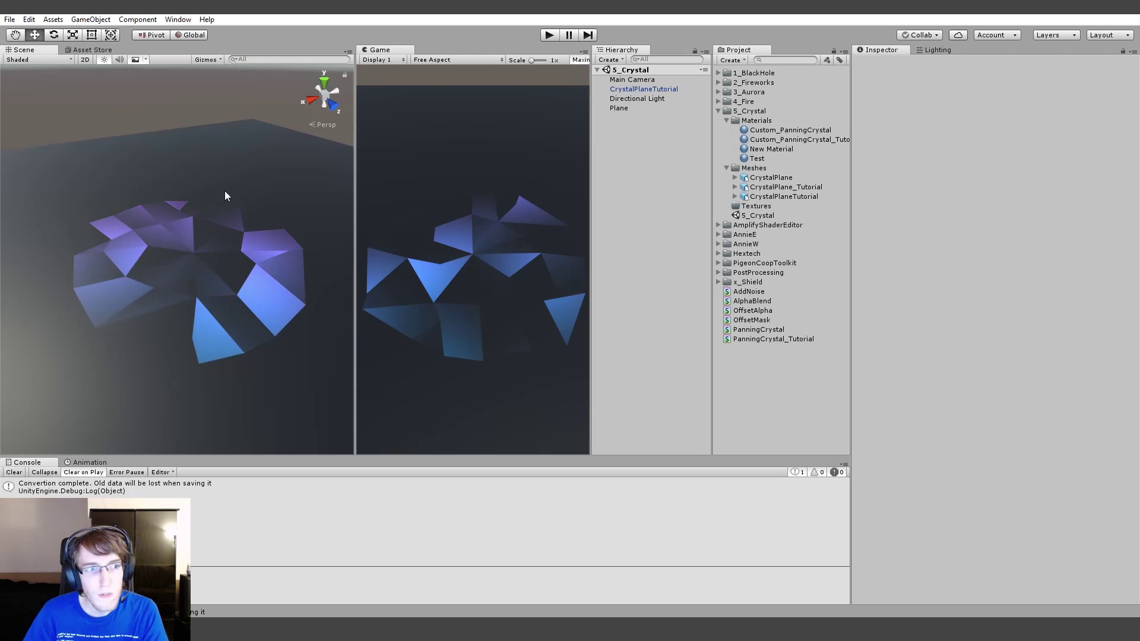
click(219, 299)
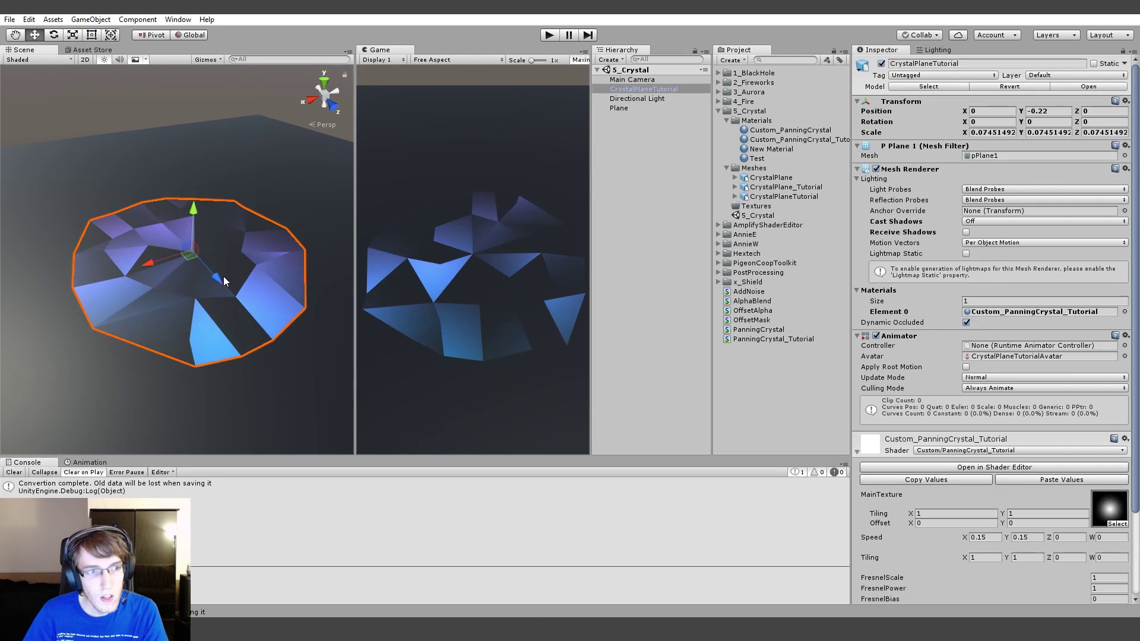
drag(212, 197, 202, 300)
click(119, 79)
alt+drag(120, 86, 161, 127)
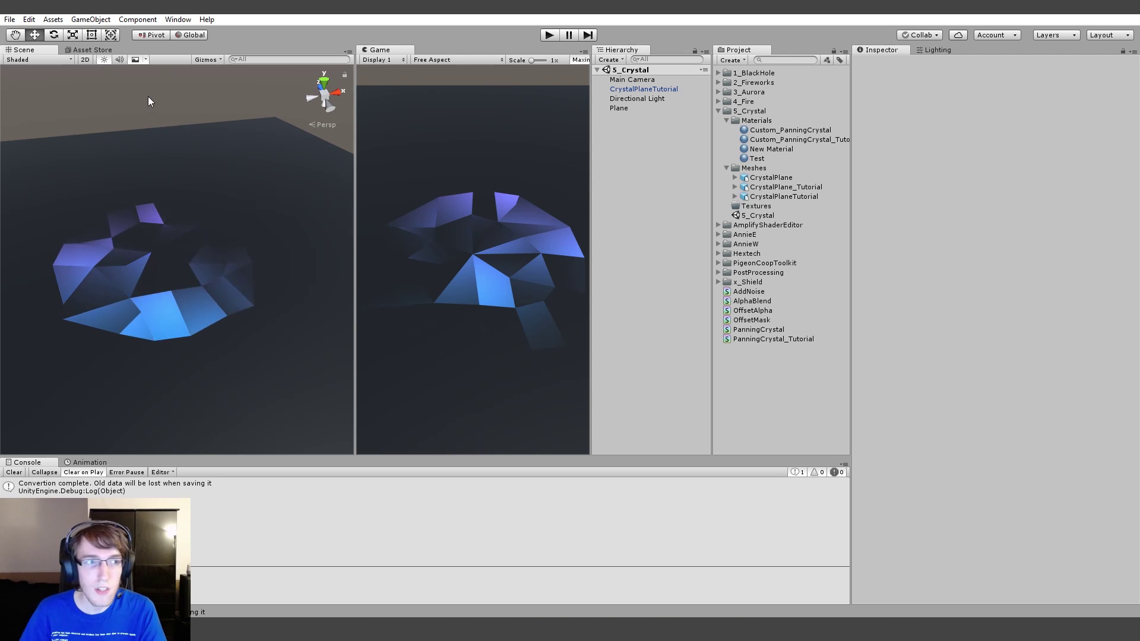
alt+drag(148, 101, 172, 149)
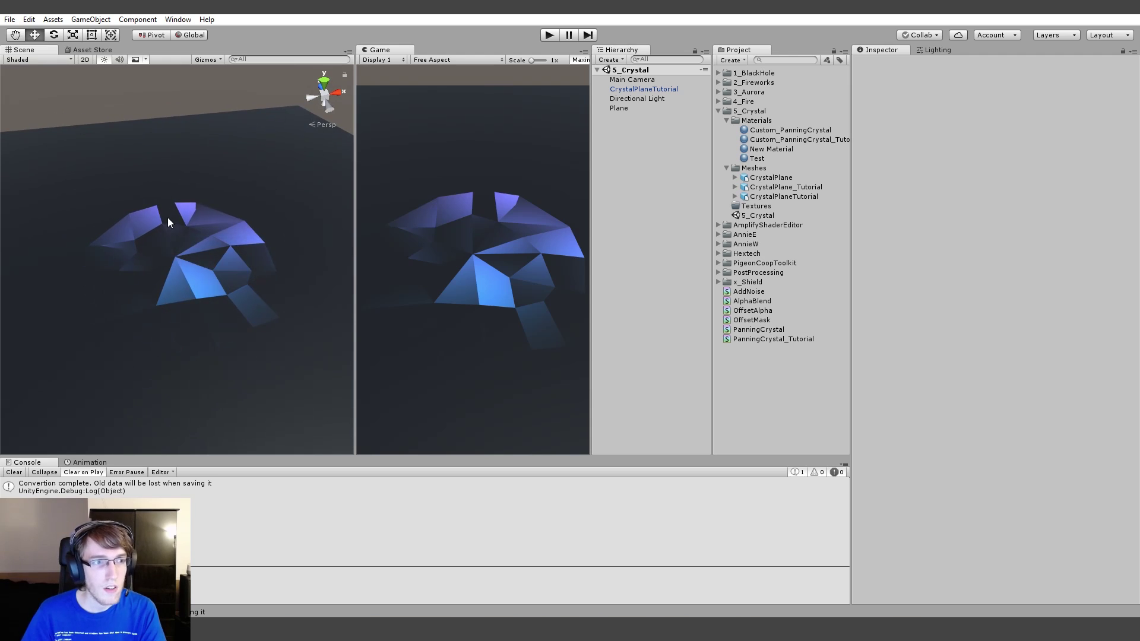
click(159, 247)
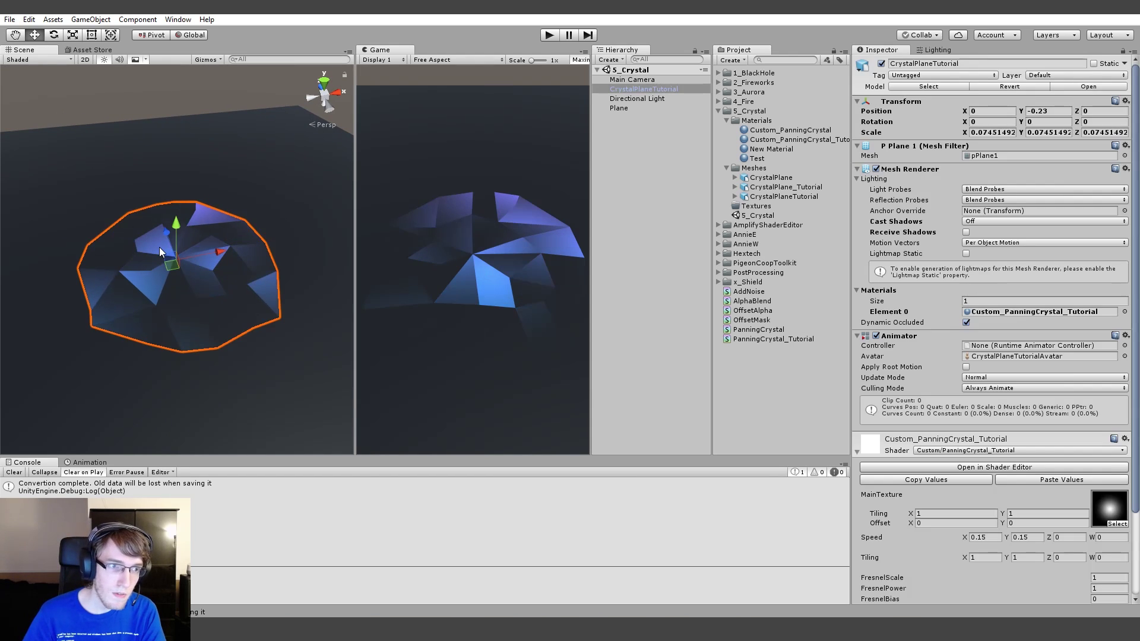
click(143, 95)
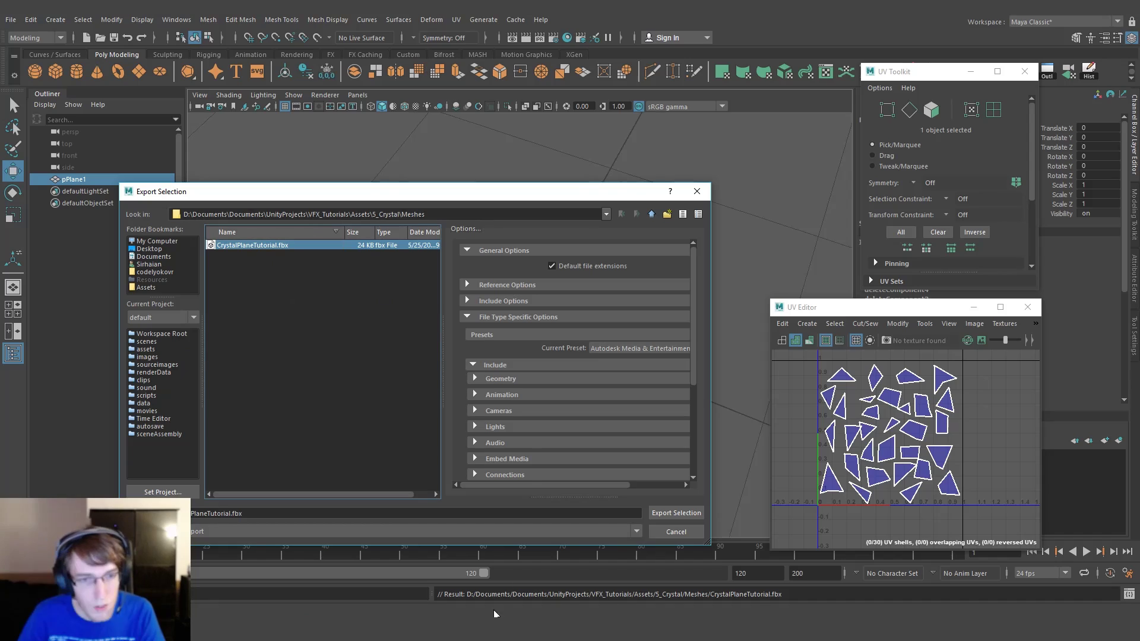
- Switch to Maya, close the Export Selection dialog, select the crystal mesh pPlane1 and shift the UV Toolkit aside
click(697, 191)
click(656, 282)
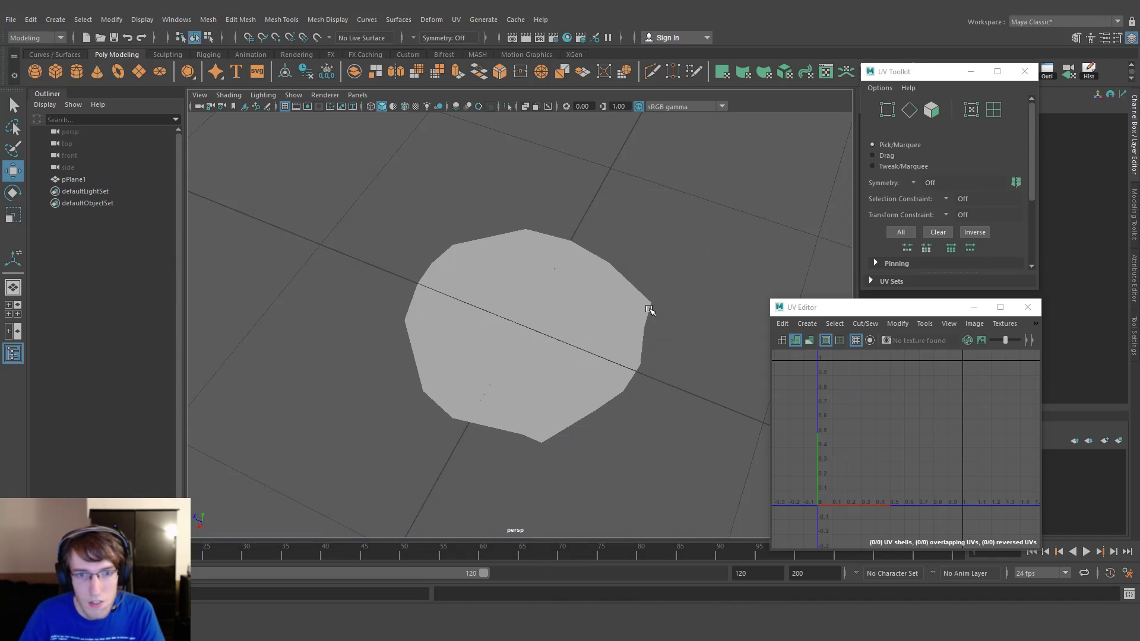
click(501, 266)
alt+drag(501, 266, 644, 140)
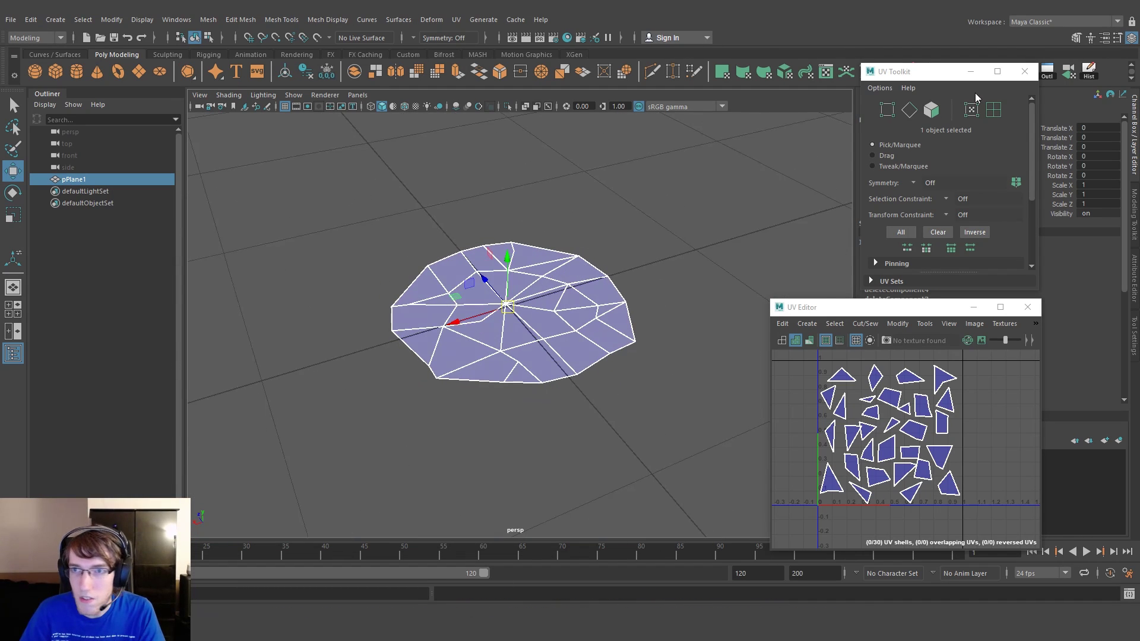
mouse_move(926, 71)
mouse_down()
mouse_move(955, 109)
mouse_move(937, 88)
mouse_up()
click(677, 228)
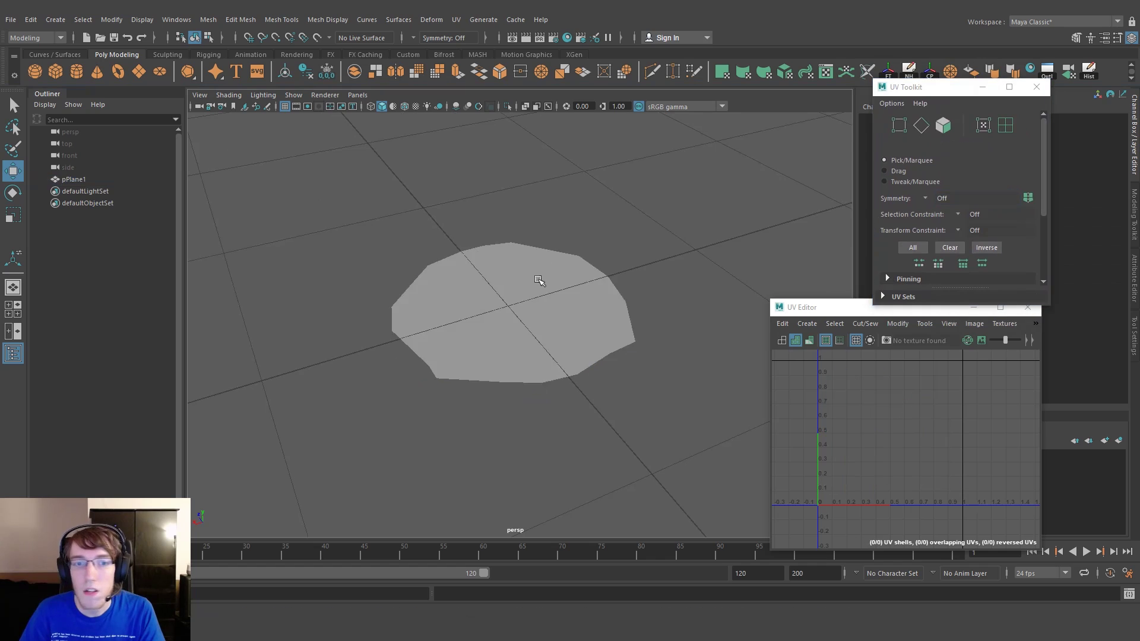
click(539, 293)
alt+drag(575, 275, 577, 284)
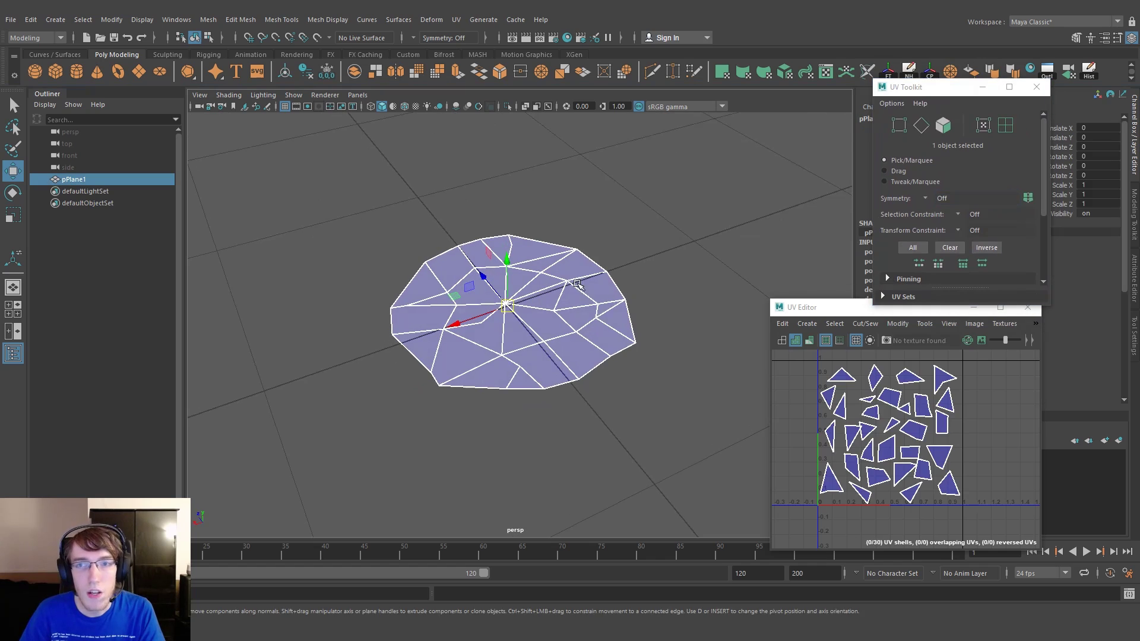
click(51, 38)
click(58, 53)
alt+drag(362, 151, 379, 166)
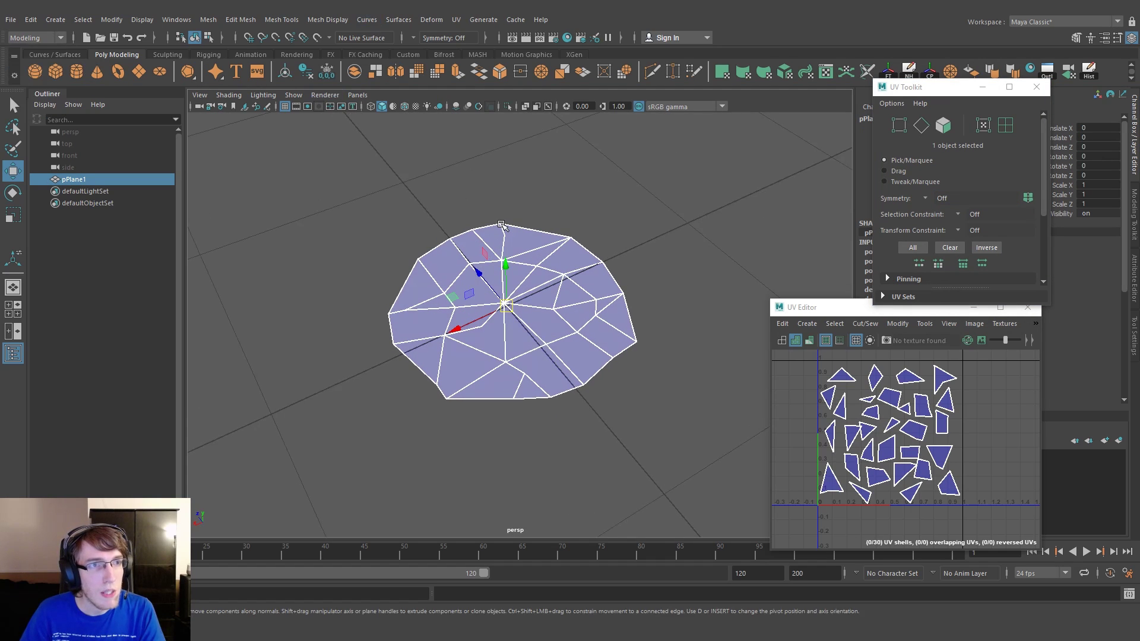
right_drag(516, 246, 517, 222)
click(473, 267)
right_drag(470, 266, 496, 256)
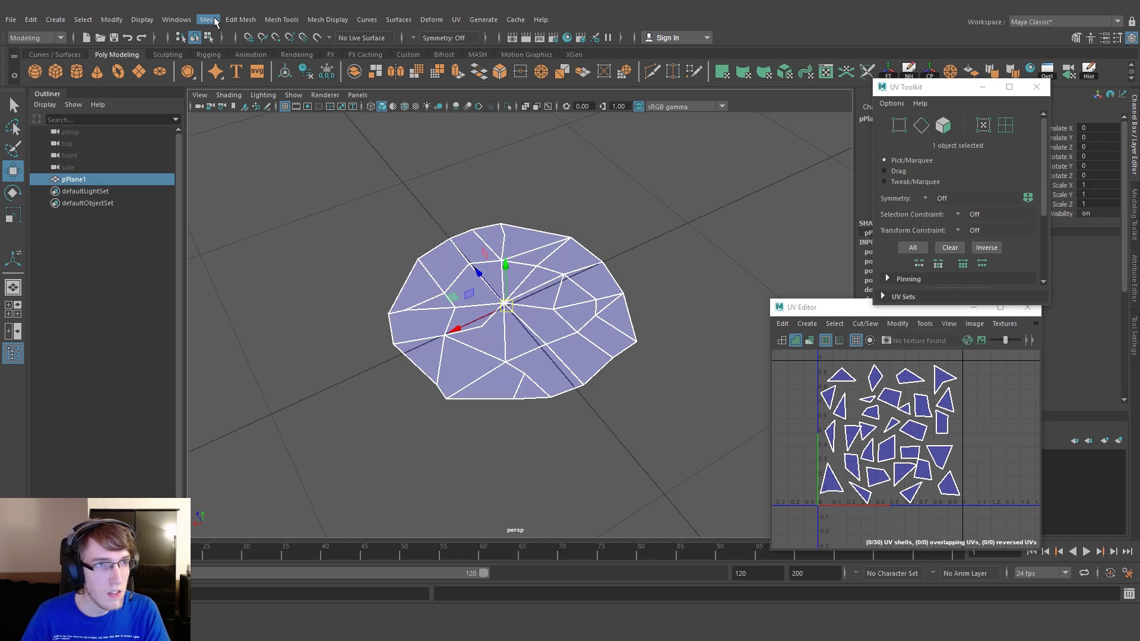
- Open the Apply Color options for vertex colors and place the dialog clear of the crystal mesh
click(214, 21)
mouse_move(248, 24)
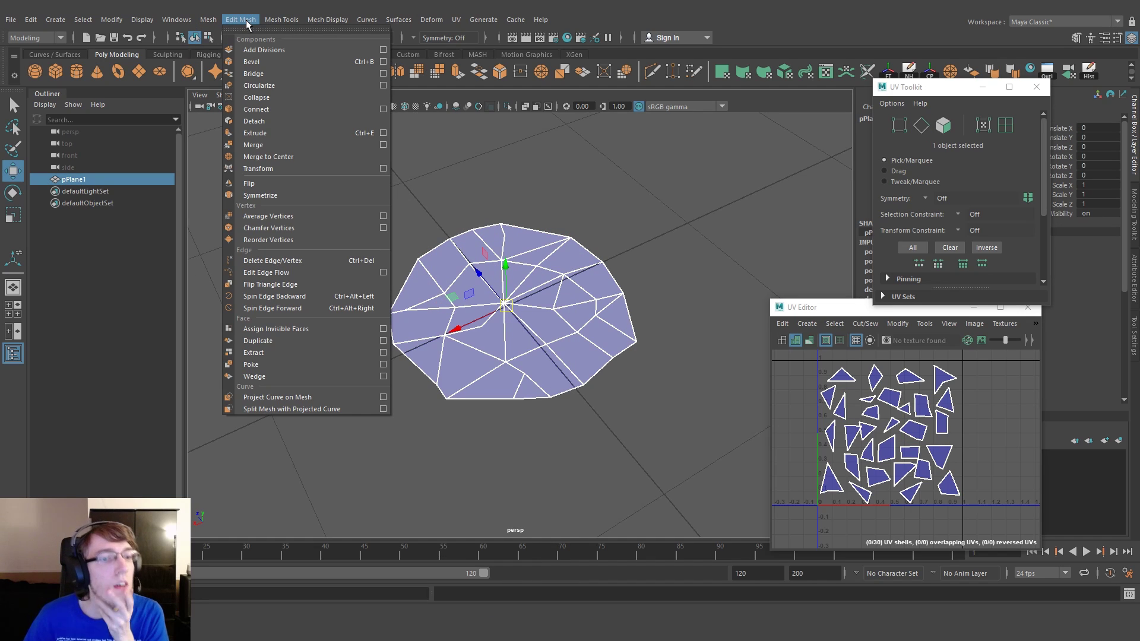
mouse_move(283, 22)
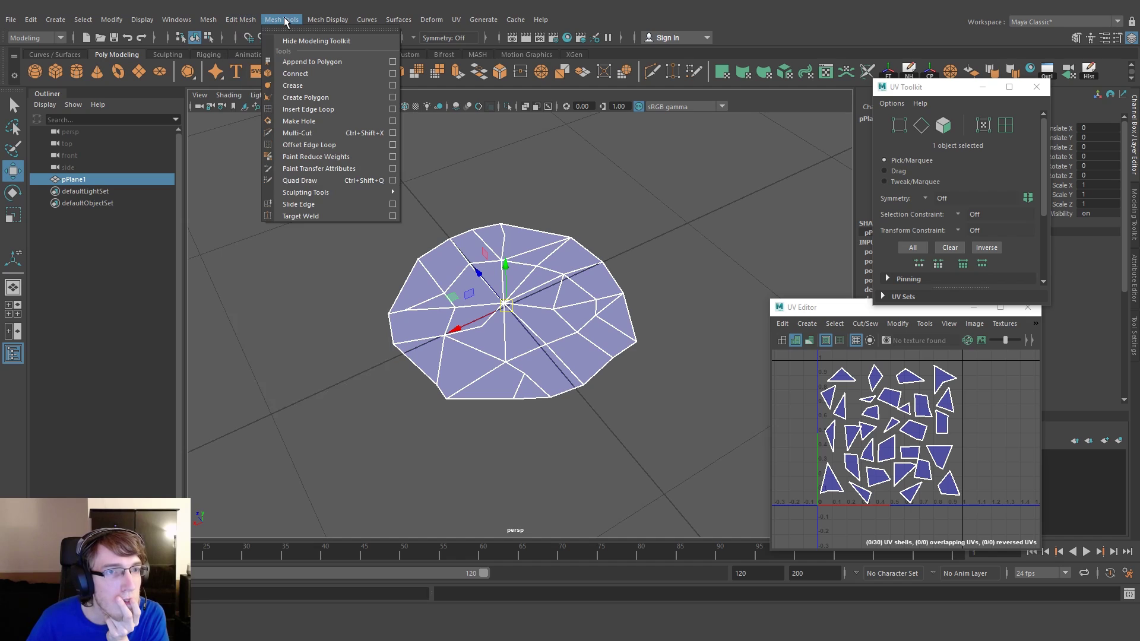
mouse_move(319, 23)
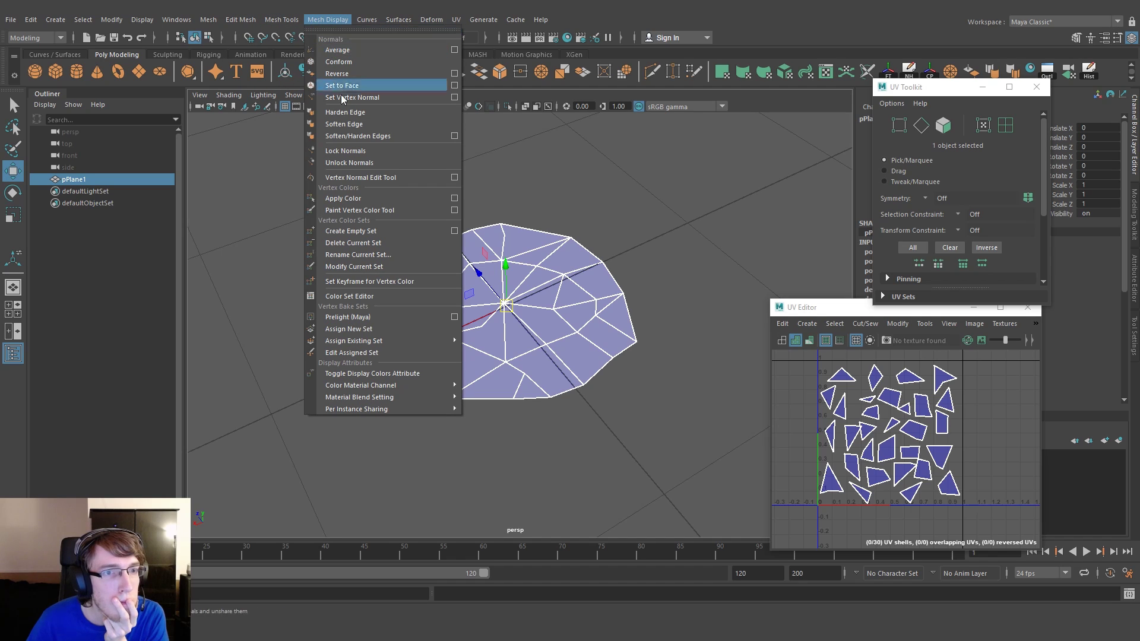
click(454, 198)
drag(683, 241, 795, 207)
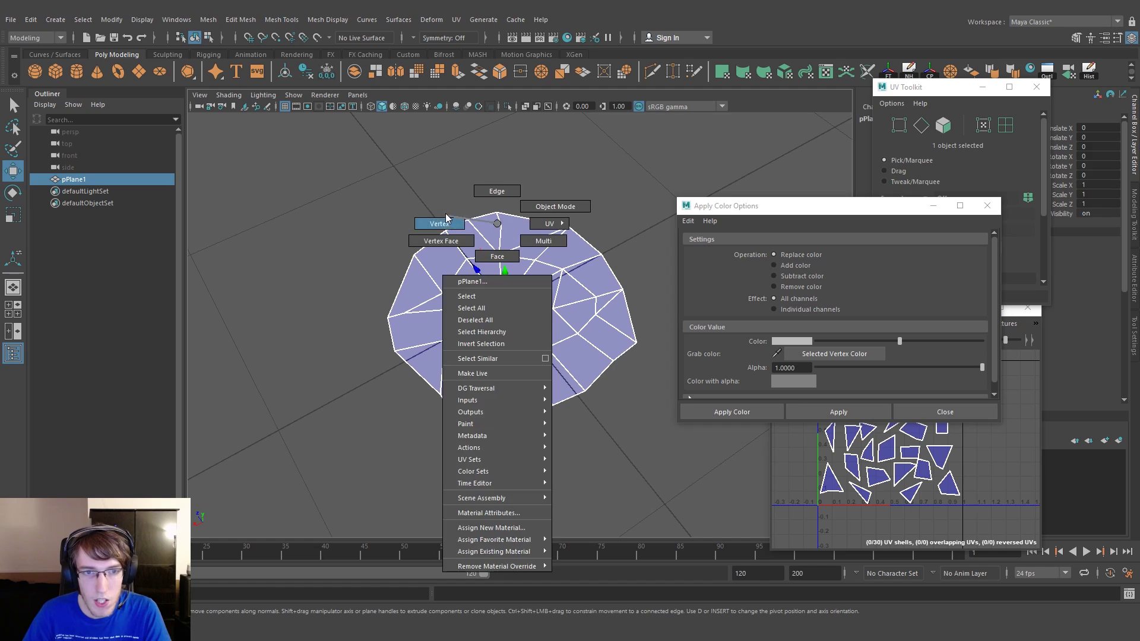
- Select all vertices of the crystal mesh and apply a white vertex color with alpha 1 to them
key(F9)
click(468, 220)
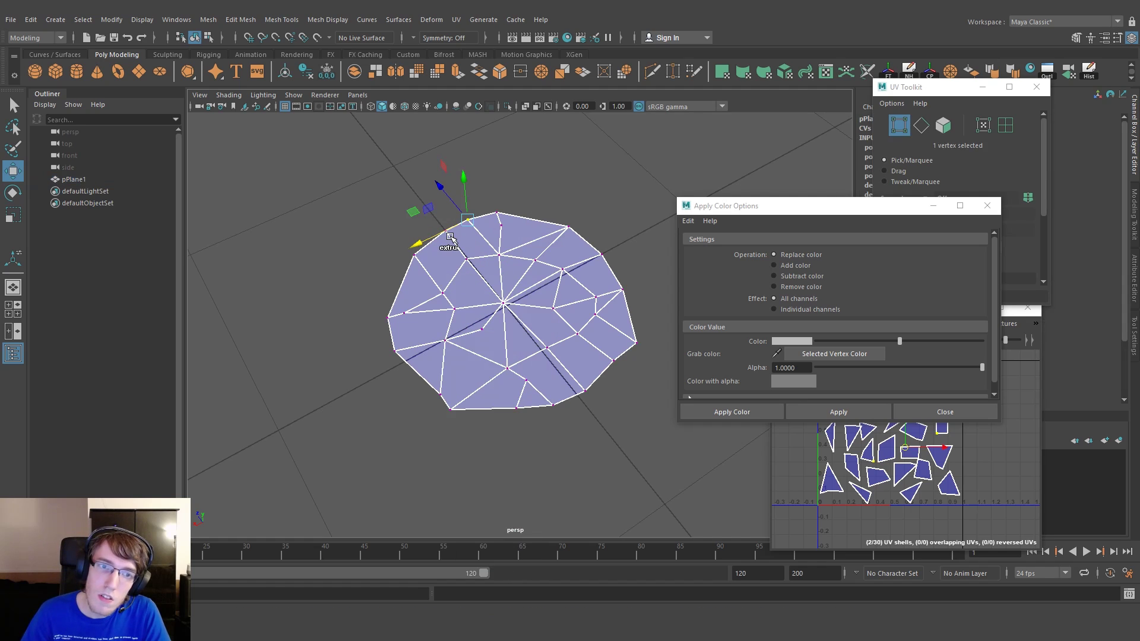
scroll(444, 234, up, 2)
scroll(443, 231, down, 4)
drag(294, 150, 642, 422)
scroll(524, 329, up, 2)
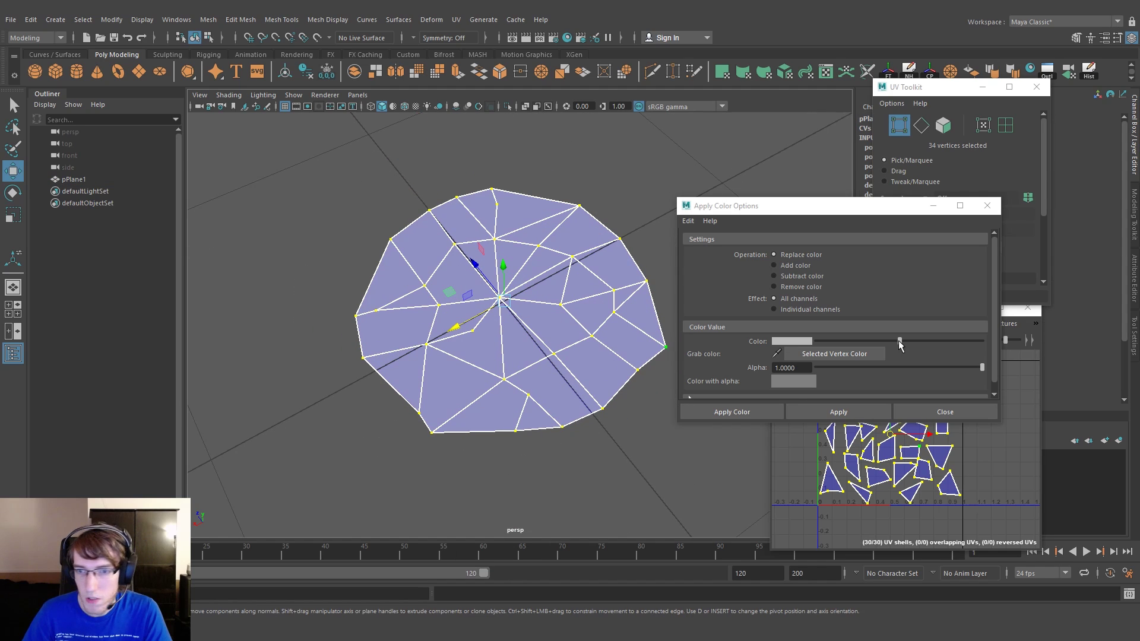
drag(900, 341, 999, 348)
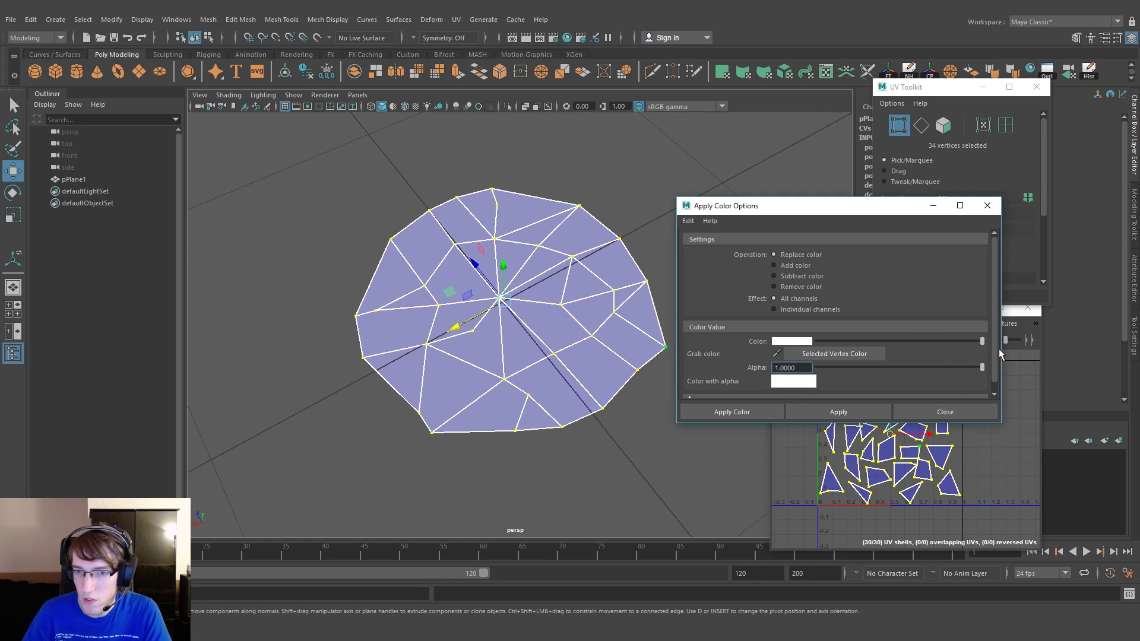
click(817, 407)
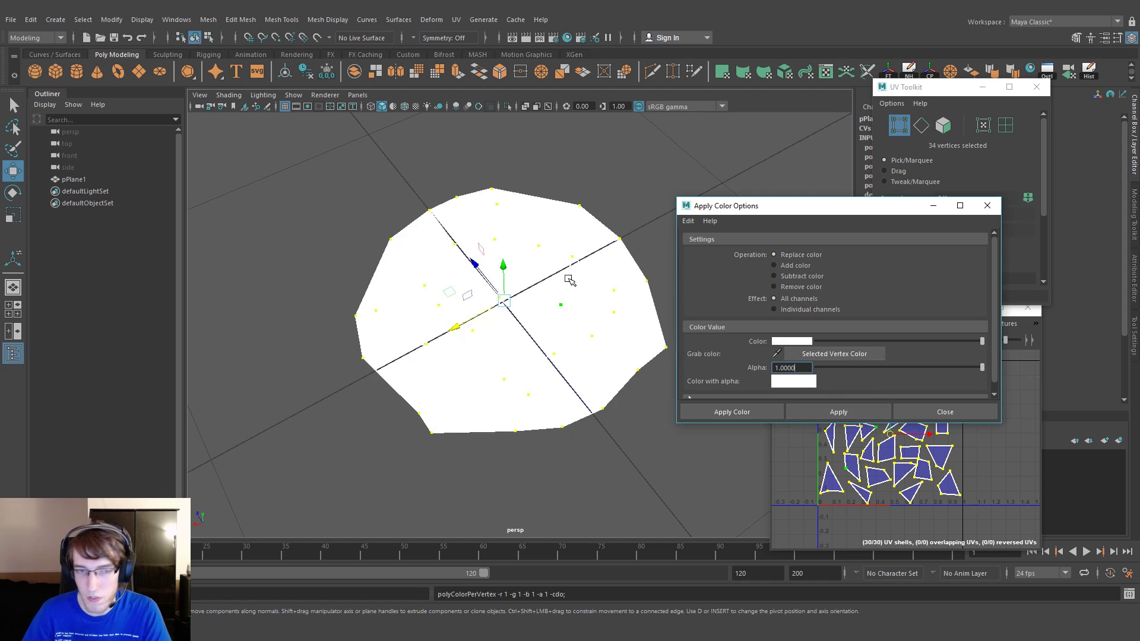
- Select the crystal mesh's outer border vertices, apply white with alpha 0 to them, and return to object mode
click(456, 197)
scroll(487, 186, up, 1)
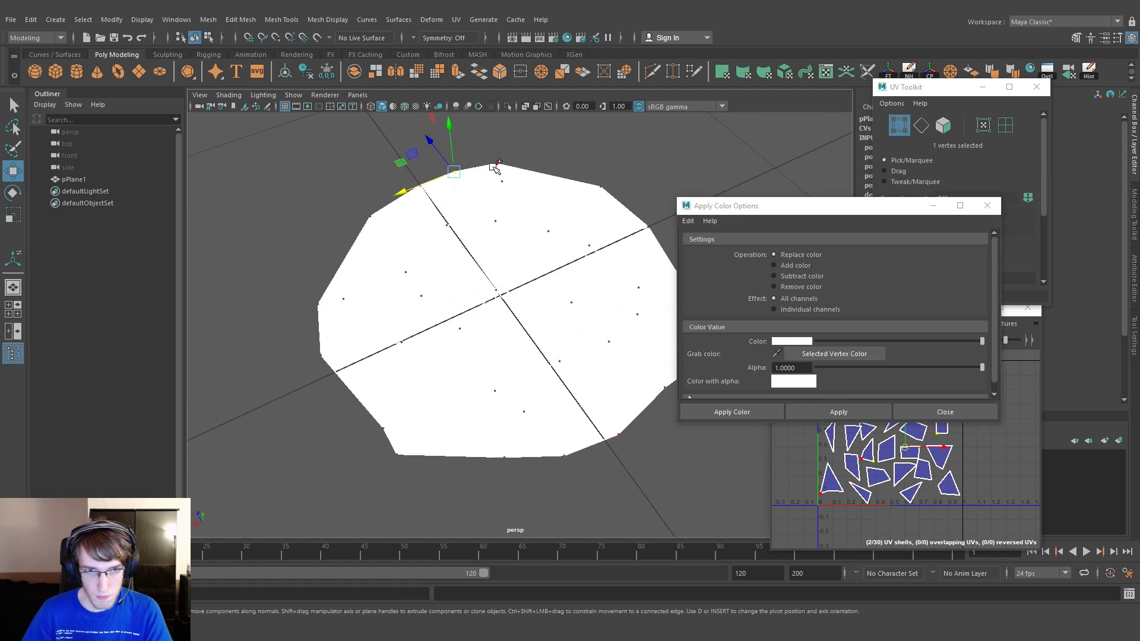
key(ctrl+z)
alt+drag(595, 265, 583, 259)
click(487, 198)
shift+double_click(530, 193)
alt+drag(439, 227, 465, 230)
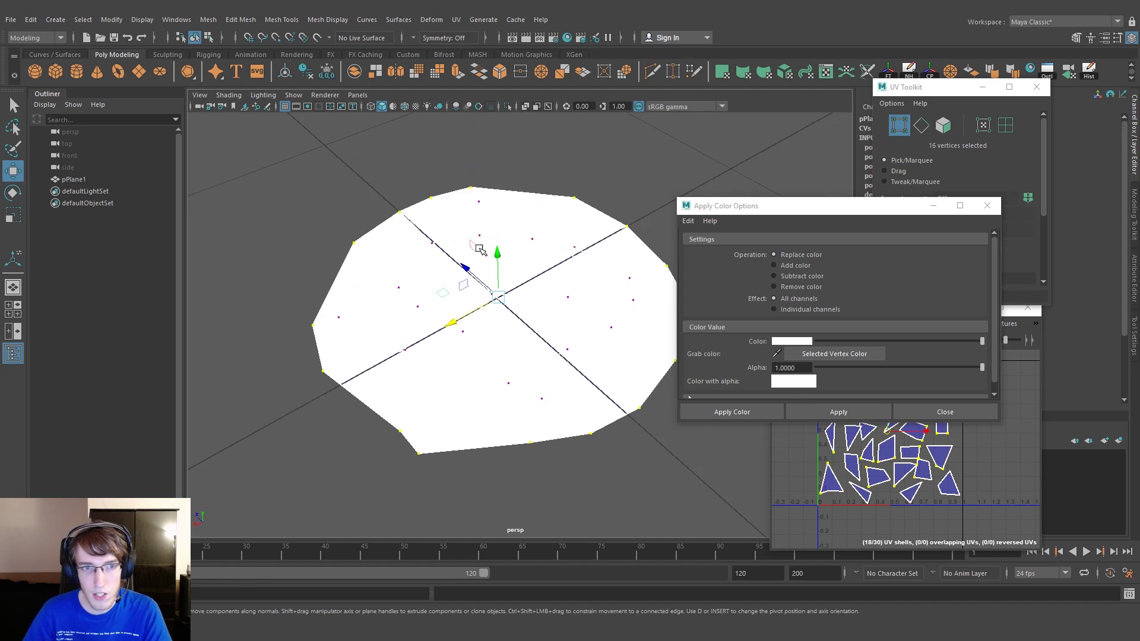
drag(856, 365, 650, 368)
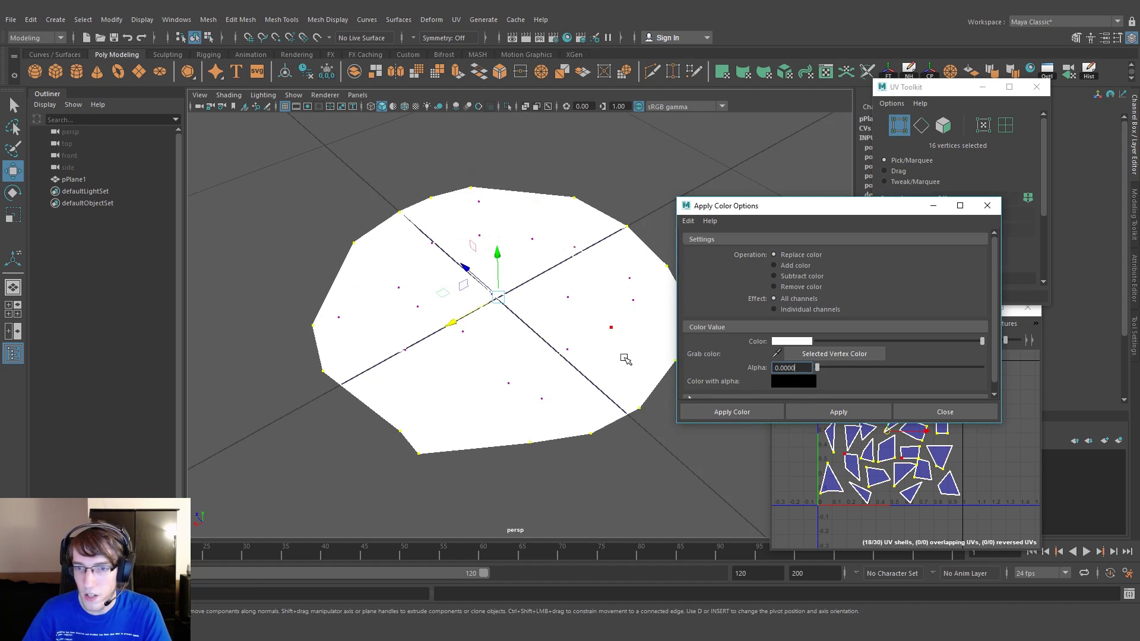
click(862, 412)
right_drag(558, 245, 582, 230)
alt+drag(606, 313, 561, 280)
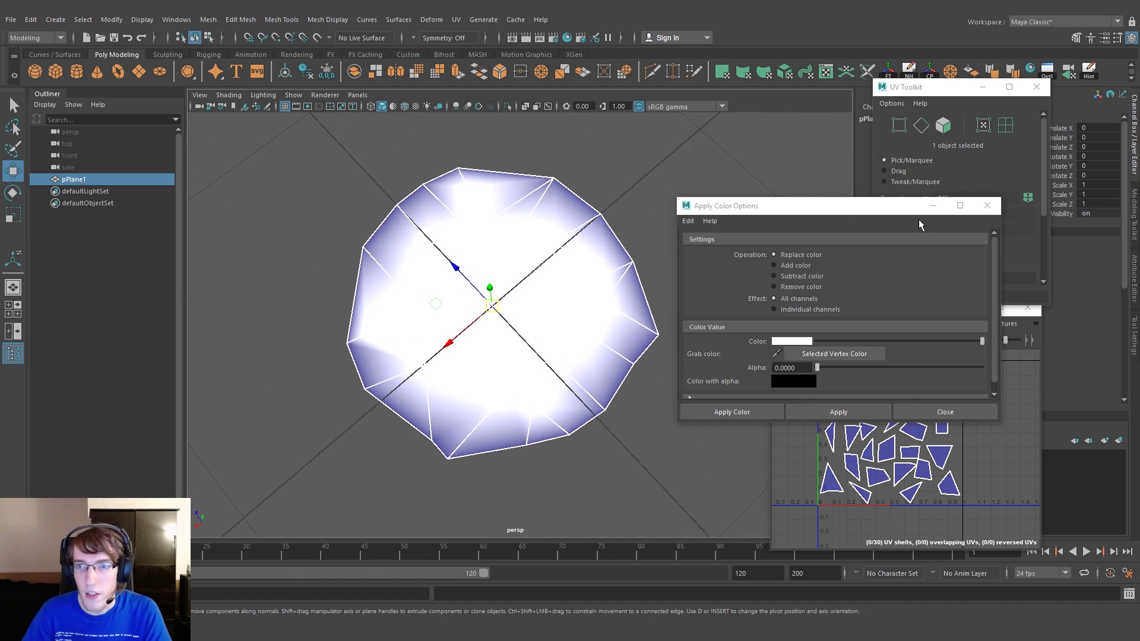
- Export the selected crystal mesh over CrystalPlaneTutorial.fbx in the 5_Crystal Meshes folder
drag(824, 207, 842, 208)
alt+drag(629, 250, 634, 234)
click(8, 23)
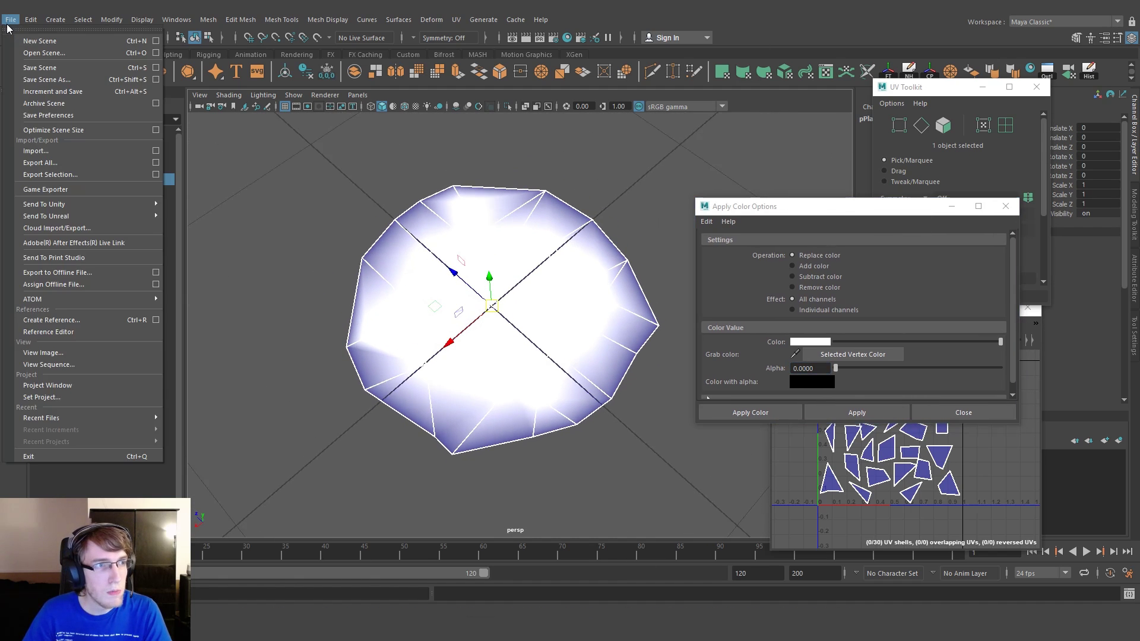
click(50, 175)
double_click(255, 244)
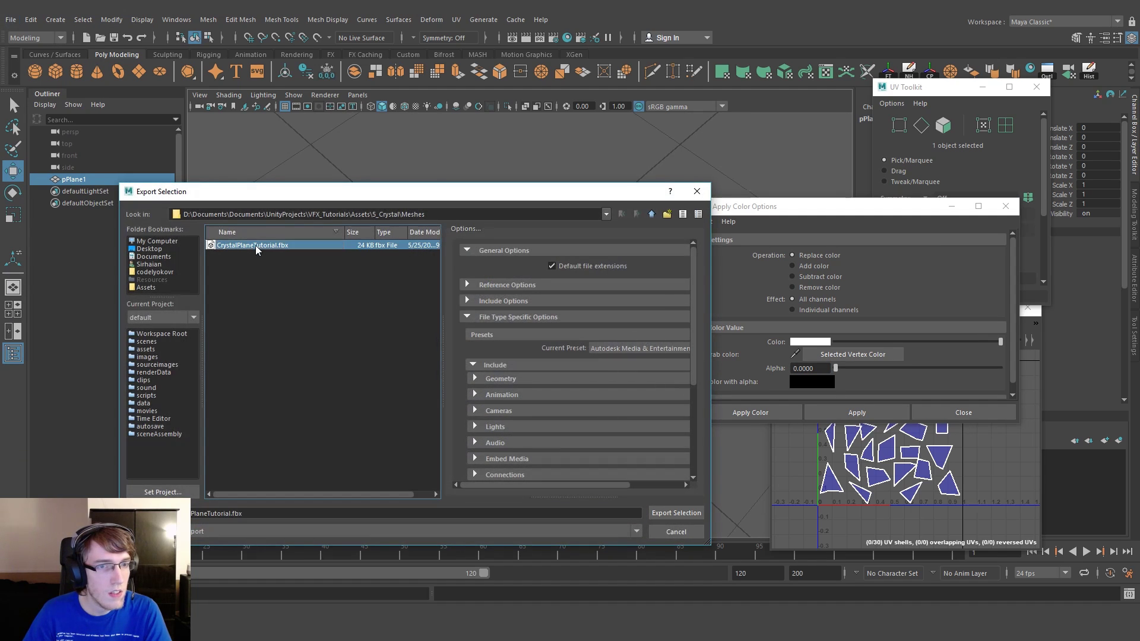
click(377, 385)
- View the re-exported crystal in Unity, save the Maya scene and switch back to Unity
alt+drag(467, 338, 472, 321)
click(525, 617)
alt+drag(165, 231, 151, 114)
key(alt+Tab)
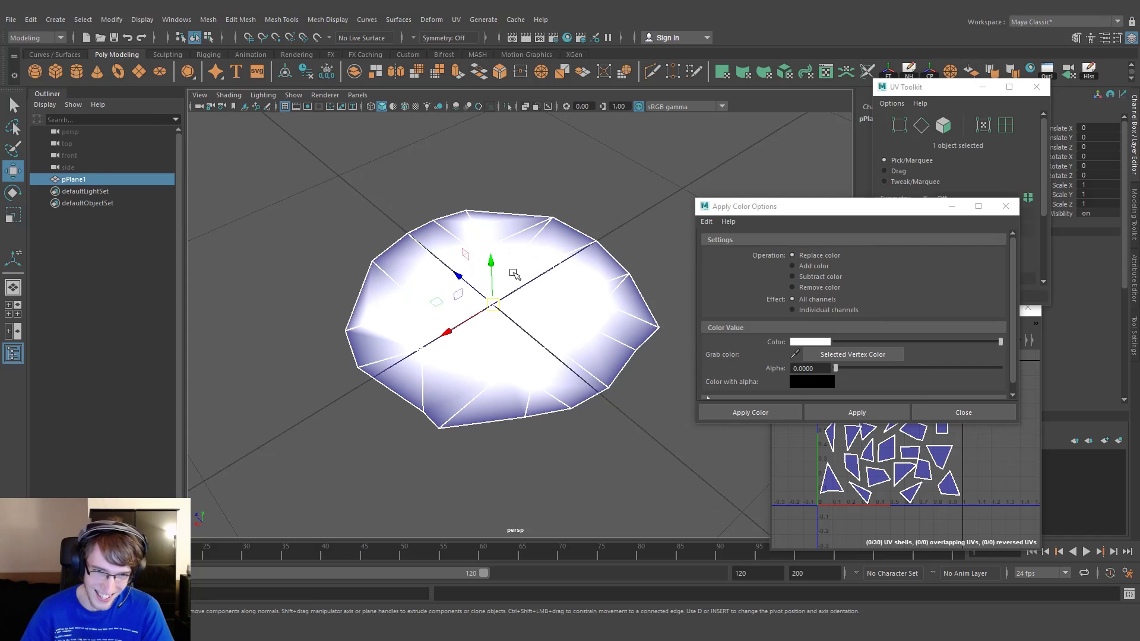
key(ctrl+s)
click(555, 323)
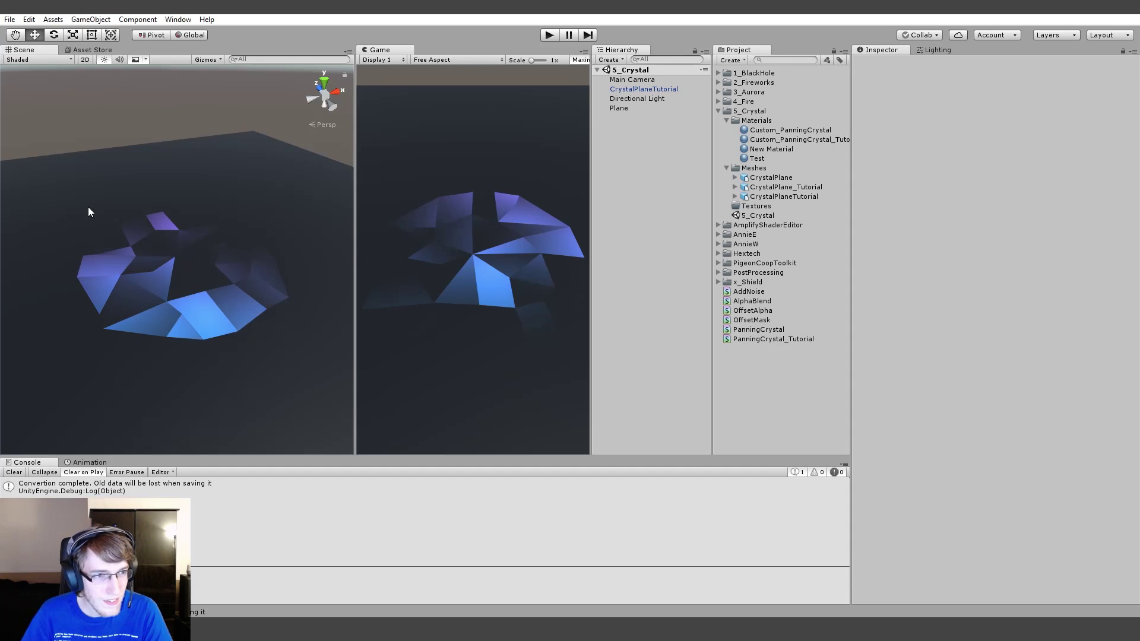
- Select the crystal plane in the scene and open its PanningCrystal_Tutorial shader in the shader editor
click(144, 249)
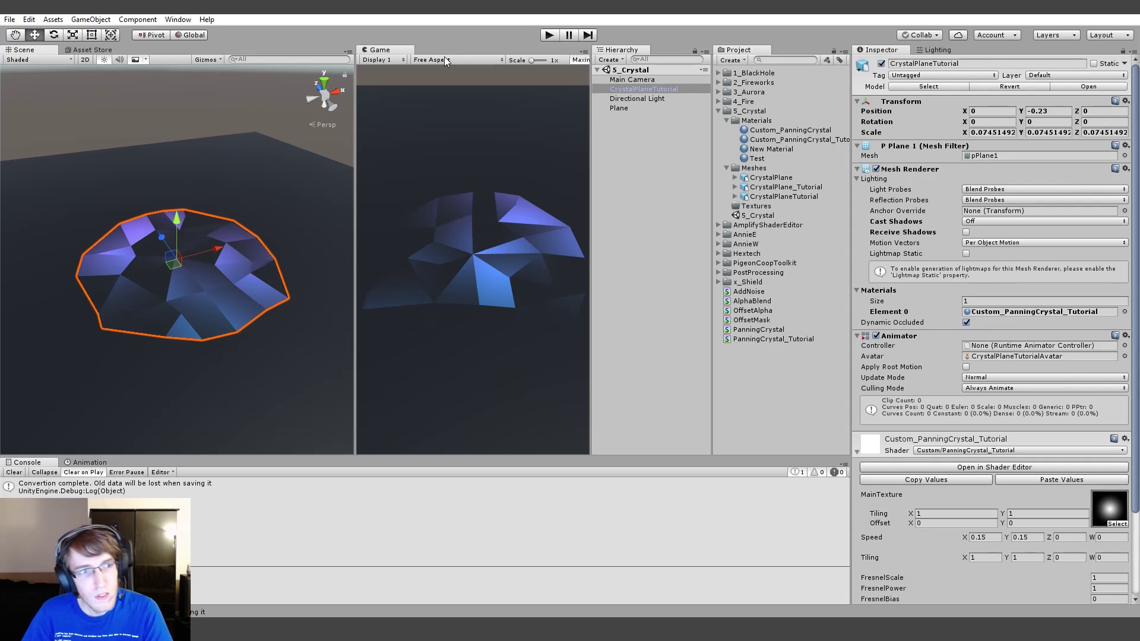
click(170, 127)
click(256, 273)
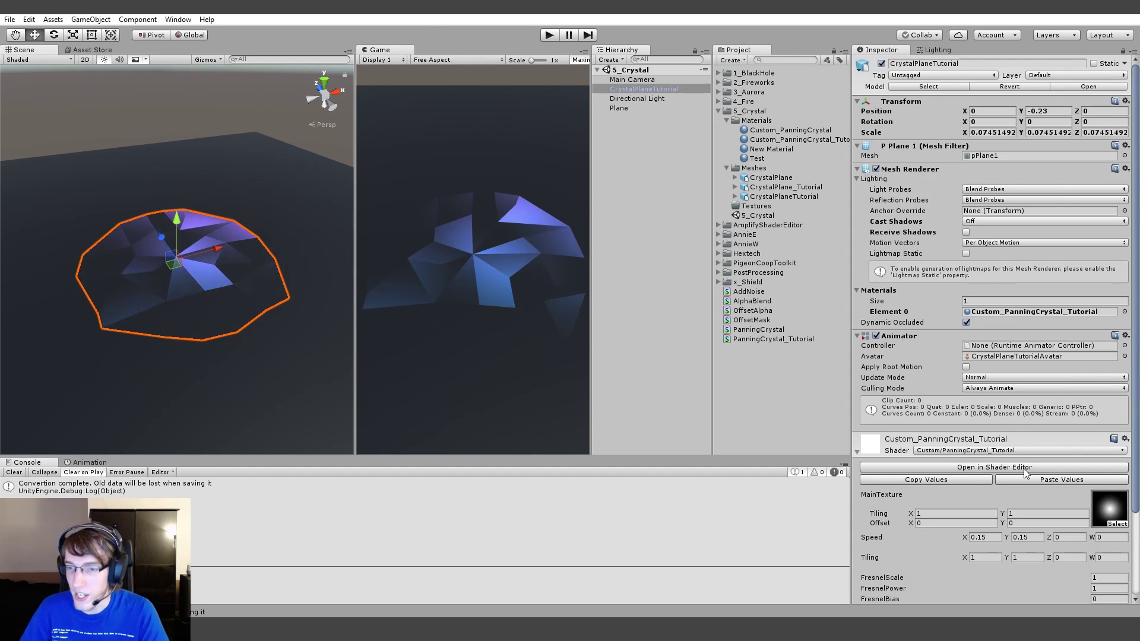
click(997, 467)
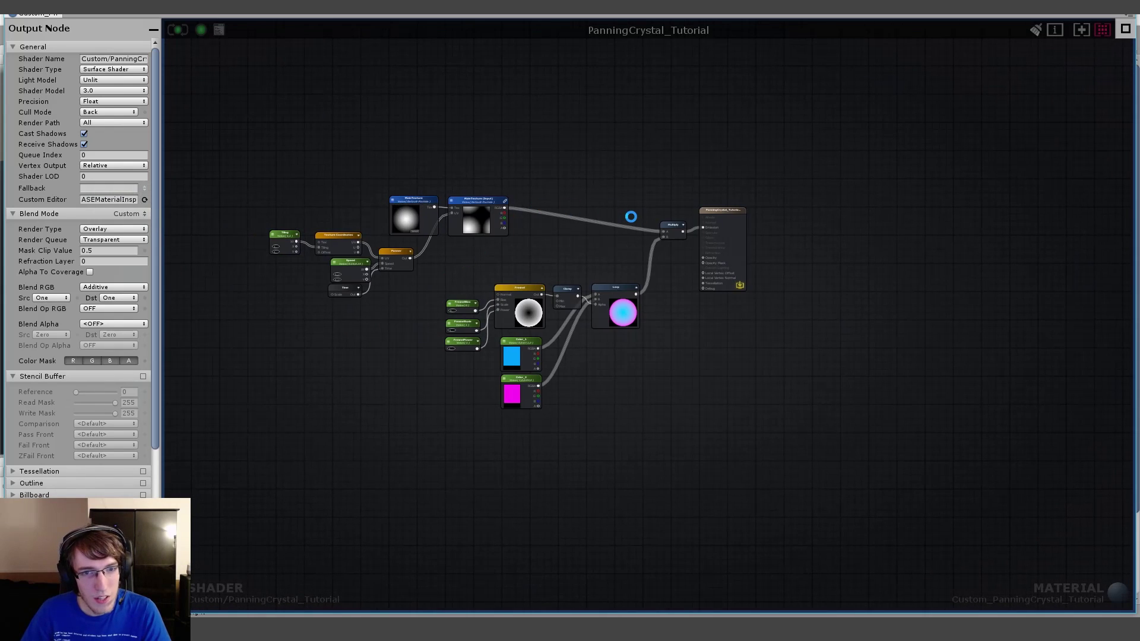
scroll(623, 219, up, 5)
scroll(743, 226, down, 2)
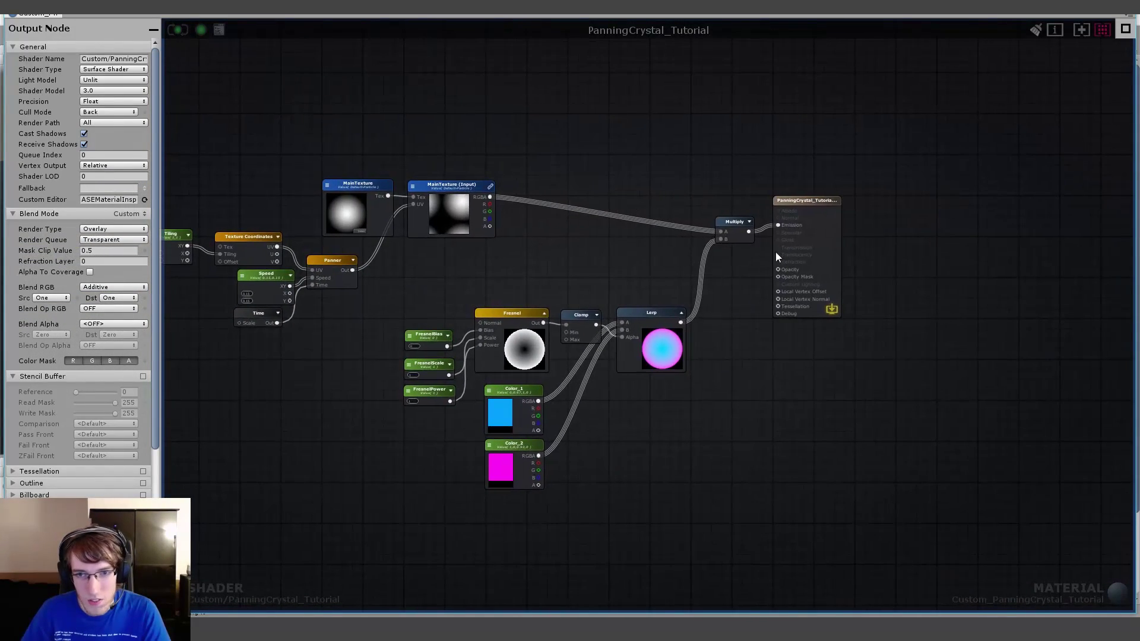
- Add a Vertex Color node and connect its alpha output to input C of the Multiply node feeding Emission
right_click(629, 187)
text(vertex)
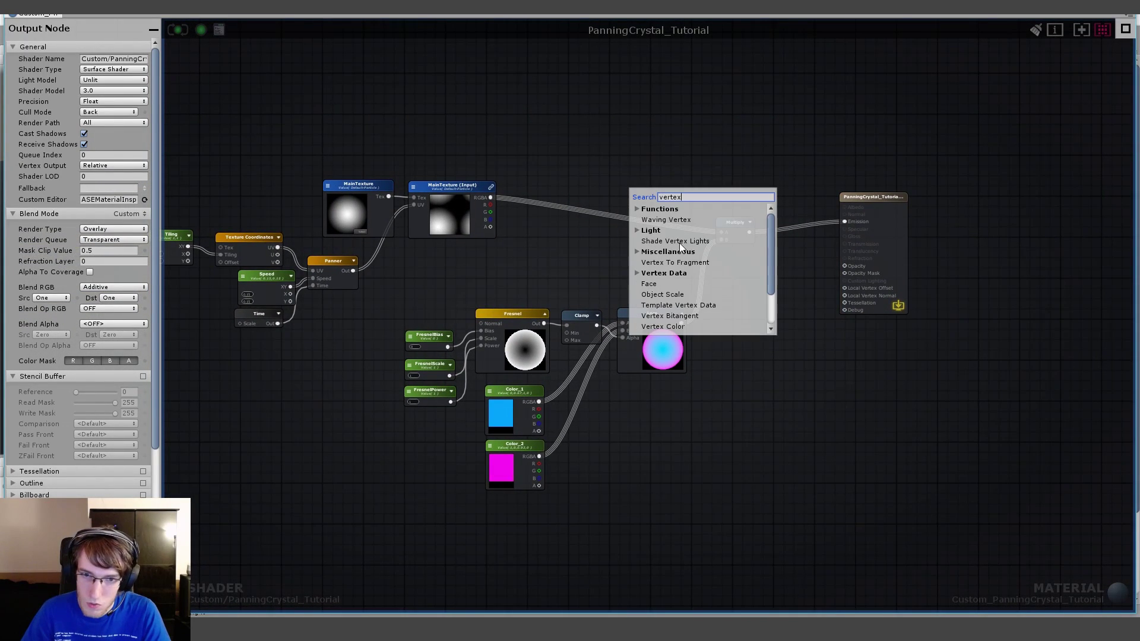
scroll(675, 282, down, 3)
click(673, 276)
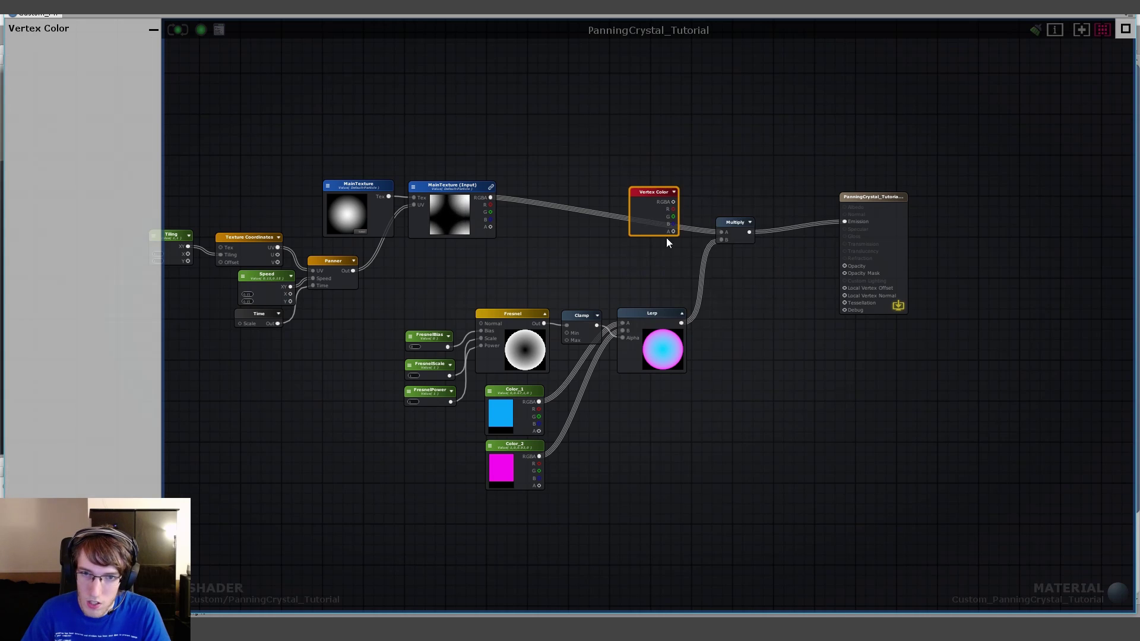
scroll(647, 190, up, 5)
drag(623, 257, 741, 300)
drag(565, 191, 566, 155)
click(781, 237)
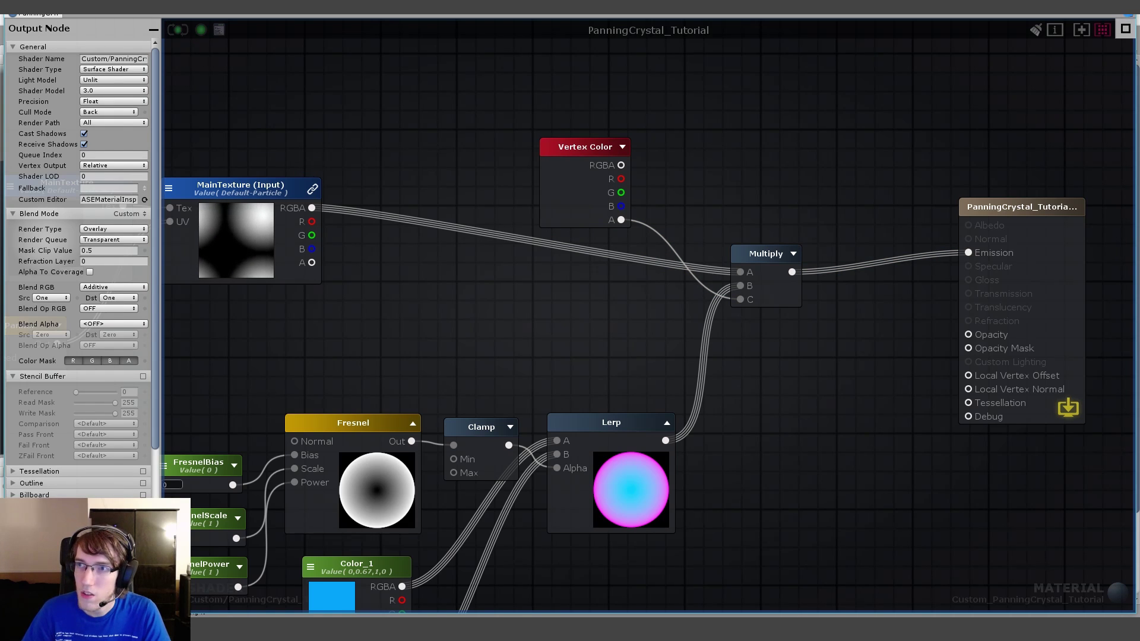
- Leave the shader editor and examine the crystal's outer edges from several angles in the scene
click(1129, 14)
click(341, 218)
alt+drag(193, 224, 231, 116)
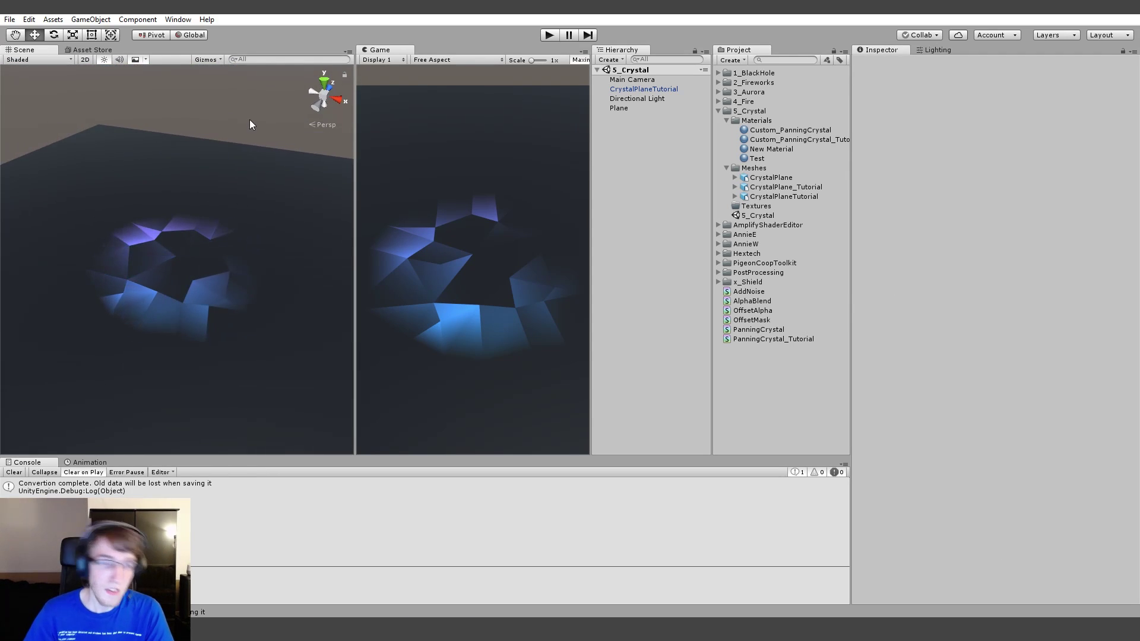
alt+drag(240, 163, 179, 110)
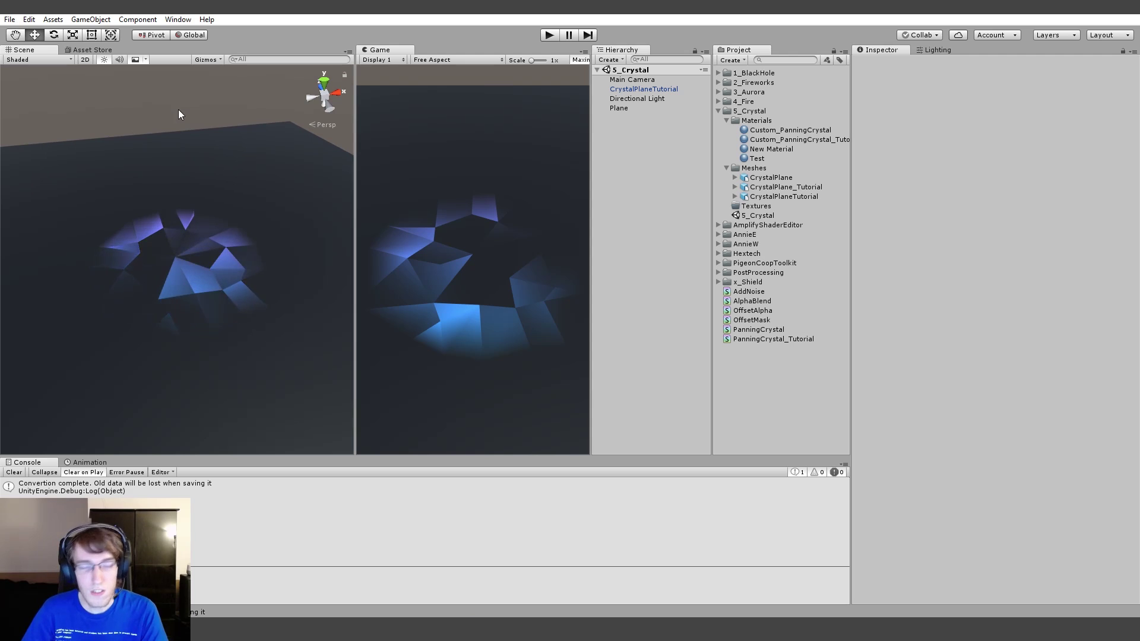
alt+drag(179, 111, 136, 140)
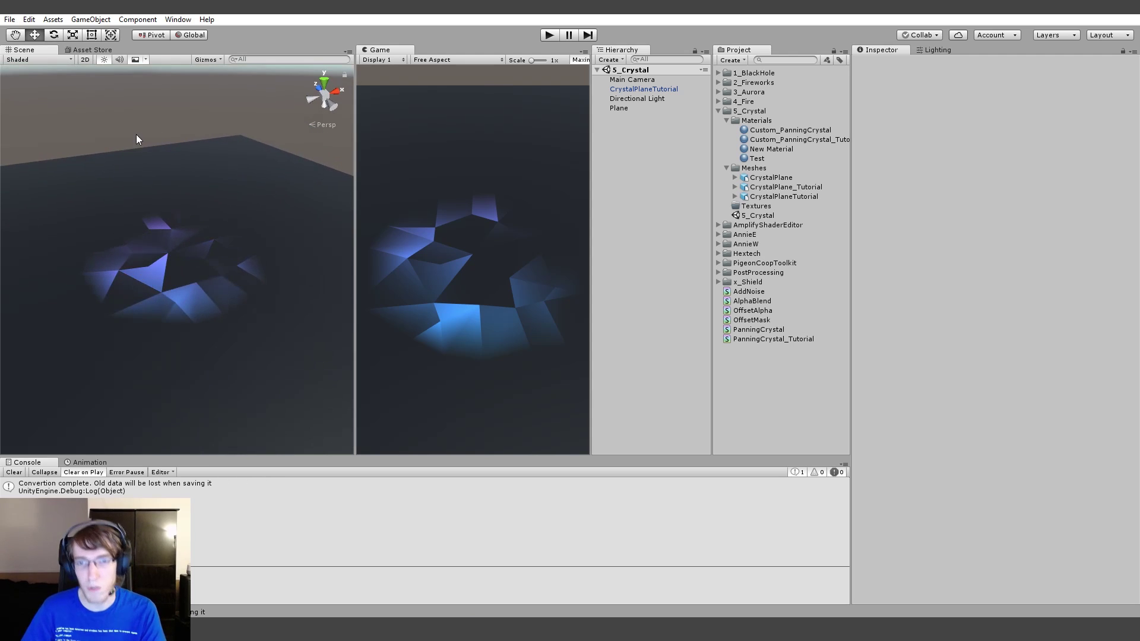